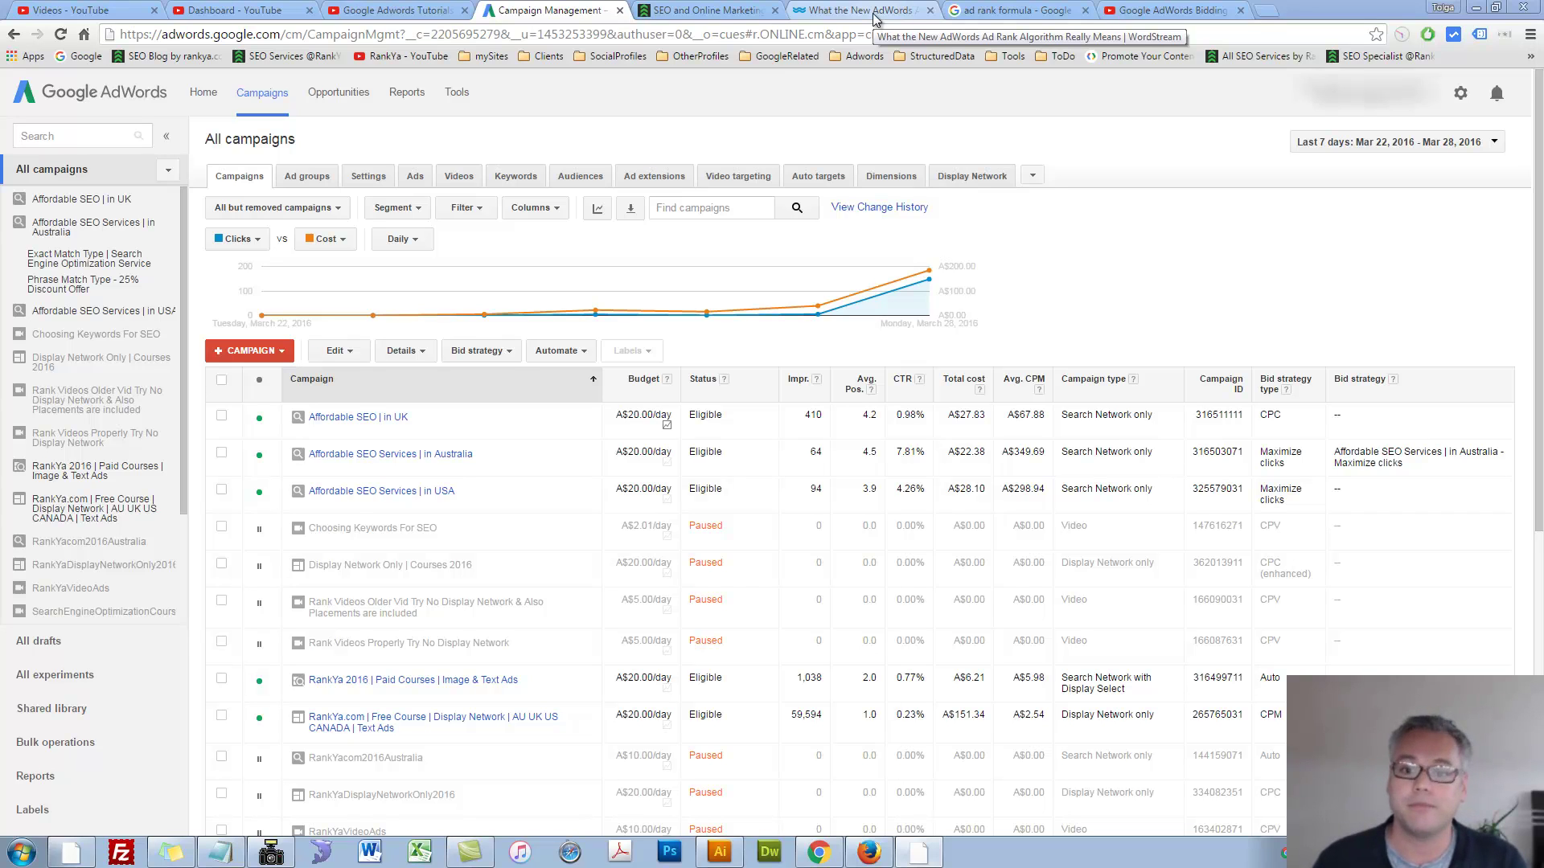
- Look through the WordStream ad rank article, the ad rank formula images and the AdWords Bidding Tutorial video
{"action": "left_click", "coordinate": [876, 18]}
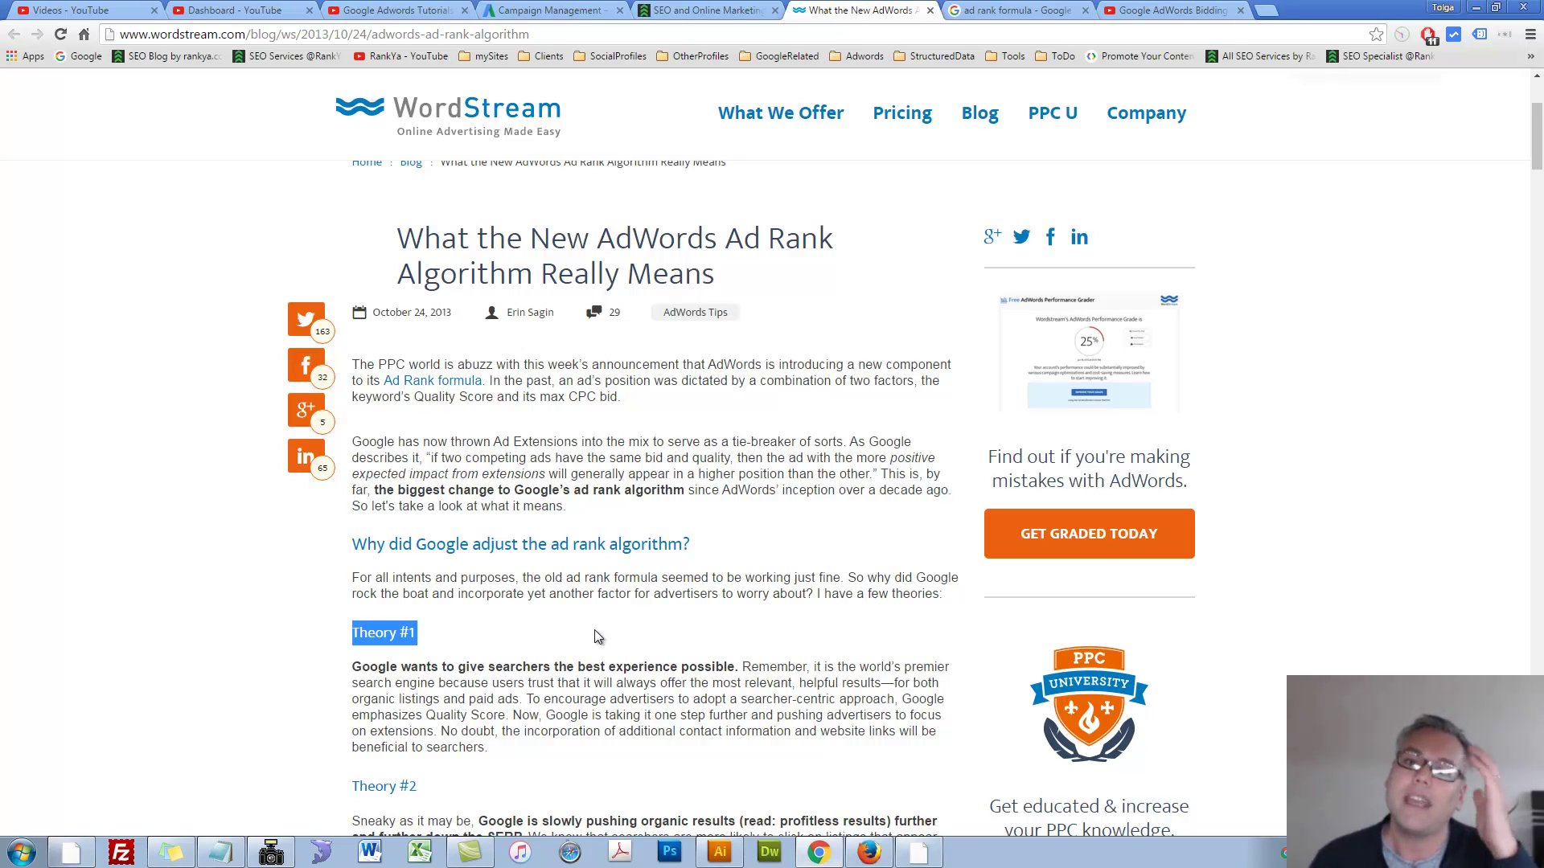
{"action": "left_click", "coordinate": [1001, 18]}
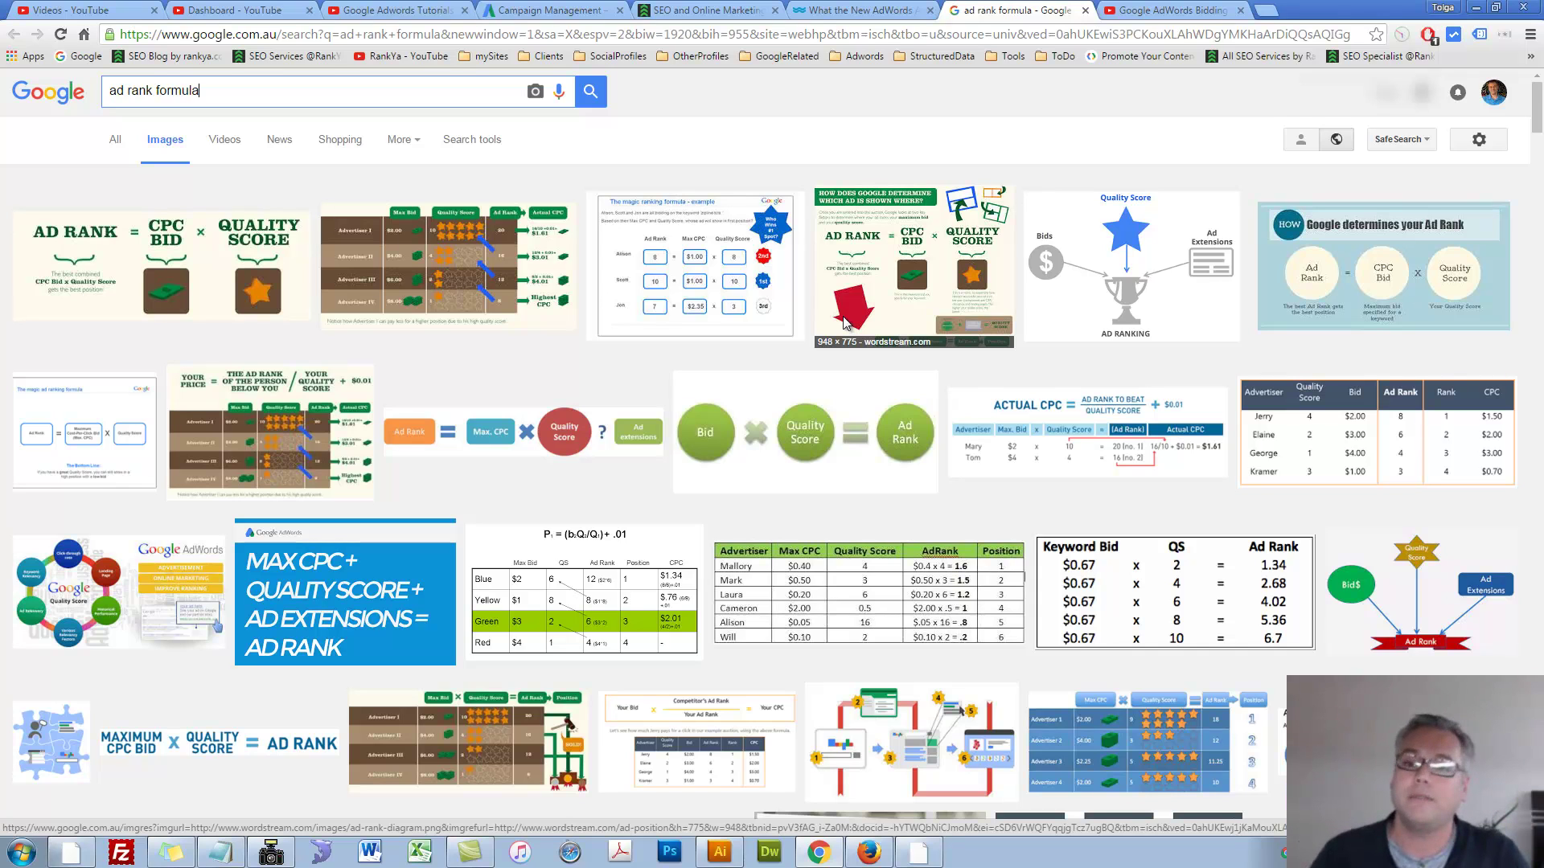
{"action": "left_click", "coordinate": [1170, 10]}
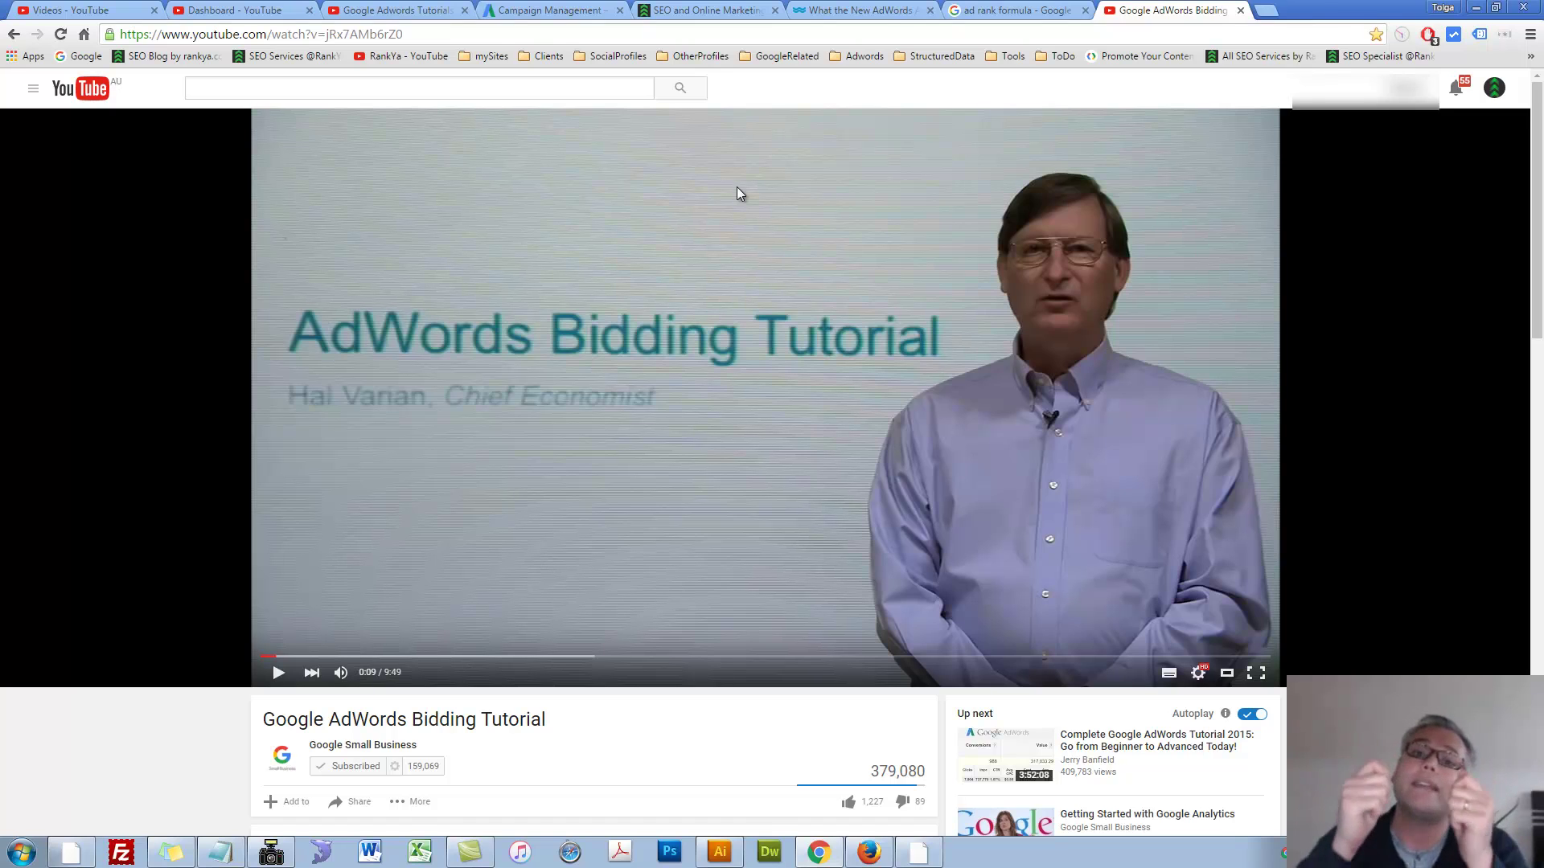
- Open the Affordable SEO Services | in Australia campaign's keyword list and its column options
{"action": "left_click", "coordinate": [538, 11]}
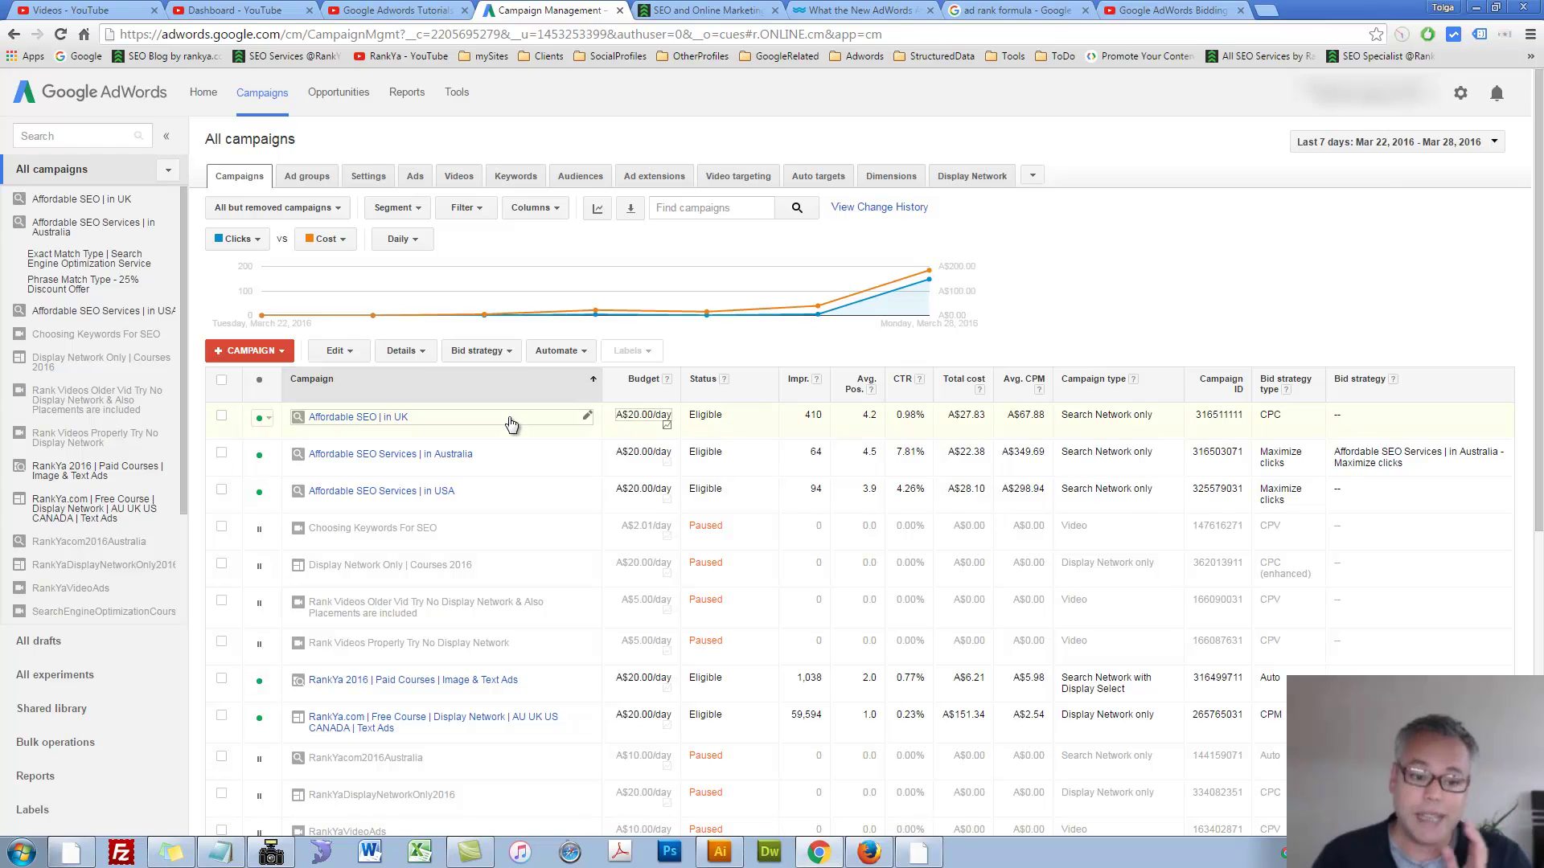
{"action": "left_click", "coordinate": [391, 455]}
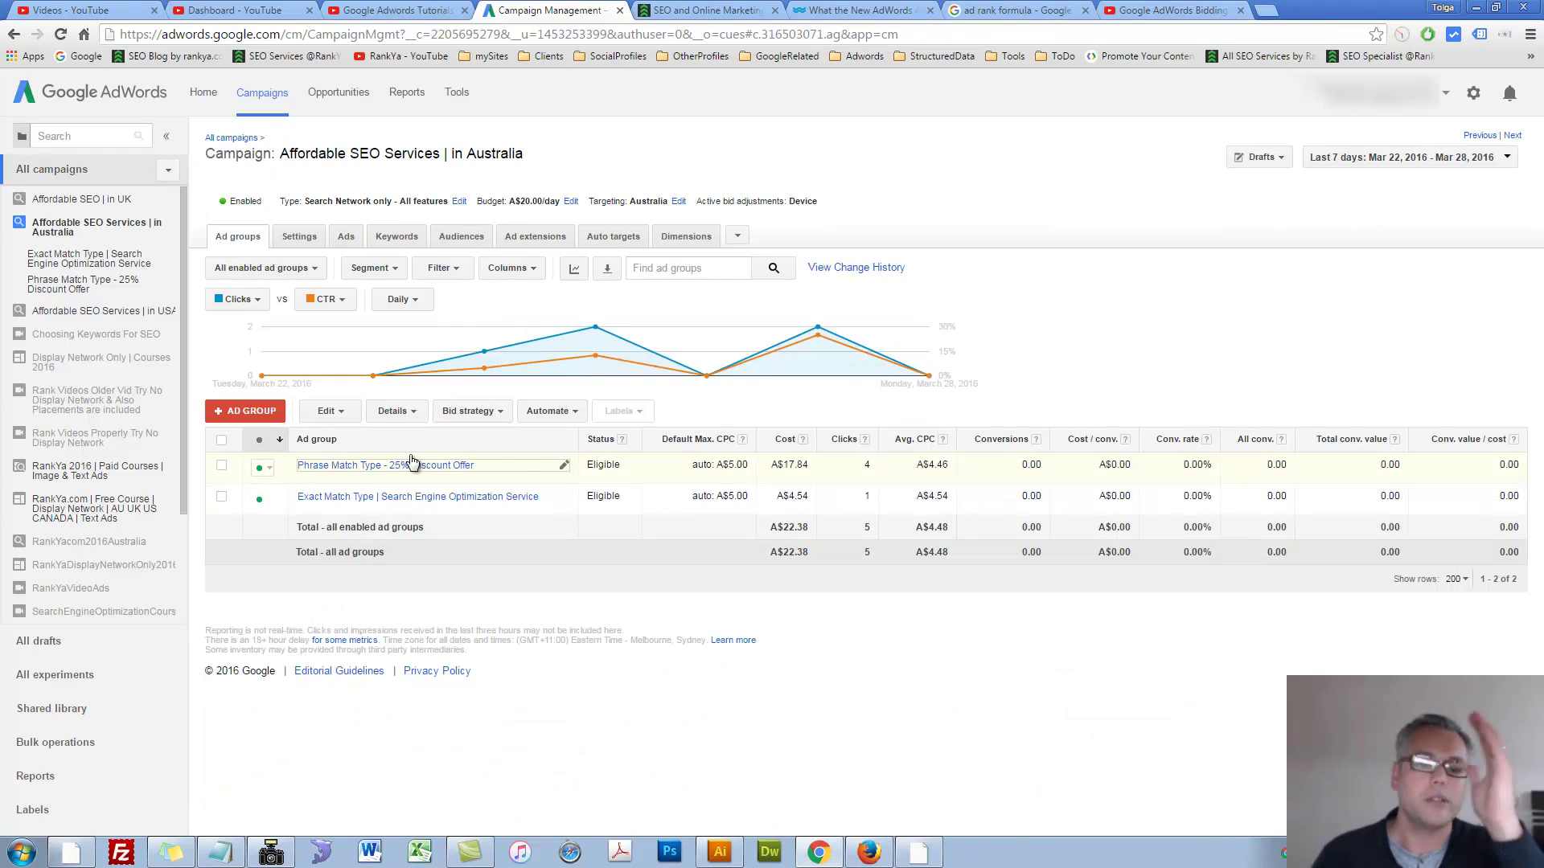
{"action": "left_click", "coordinate": [396, 236]}
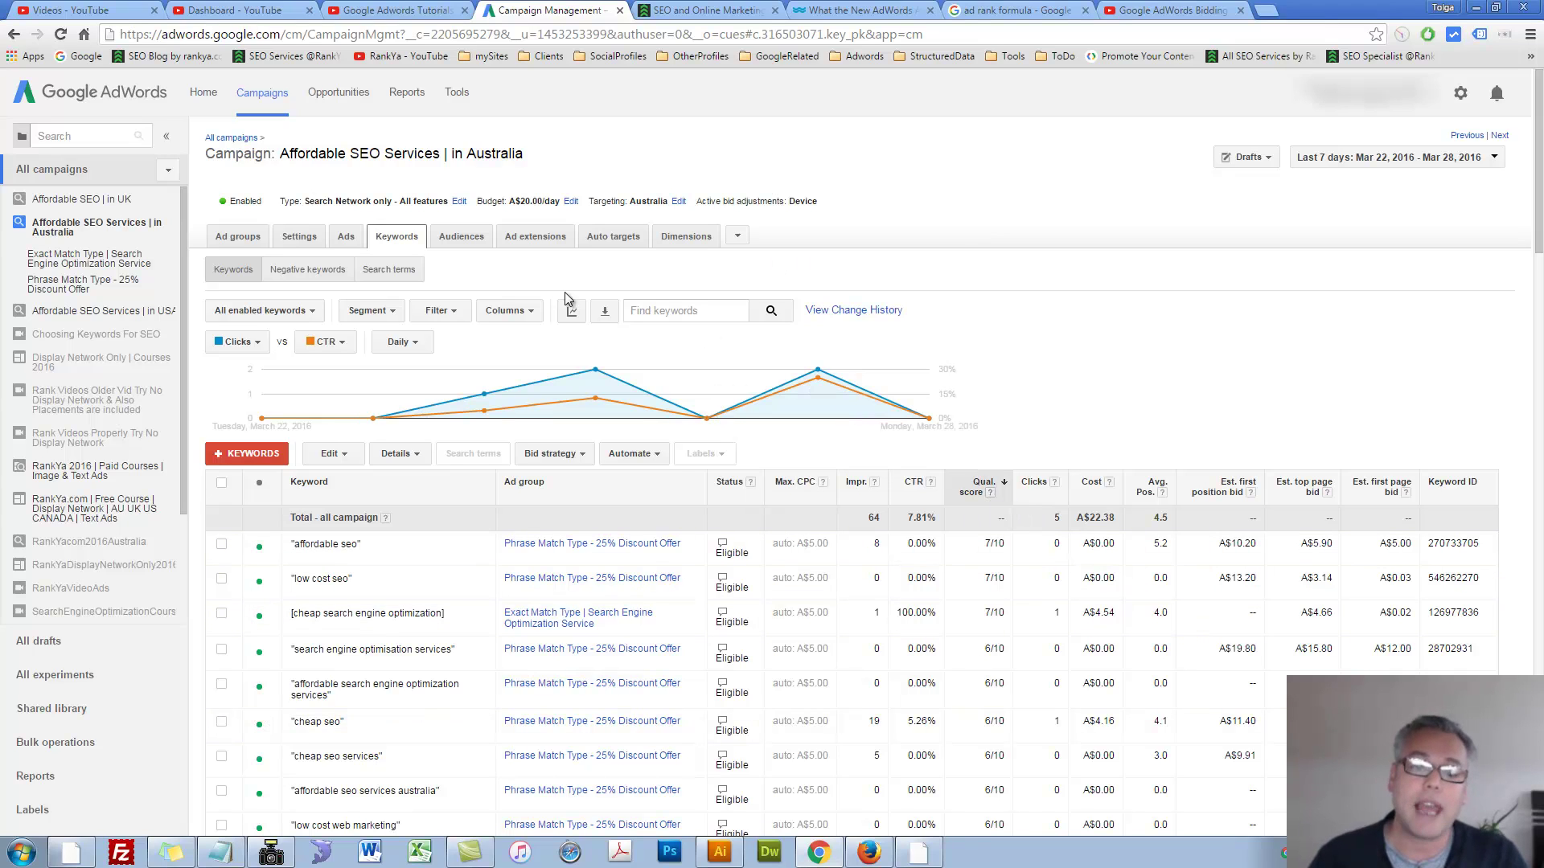
{"action": "left_click", "coordinate": [508, 311]}
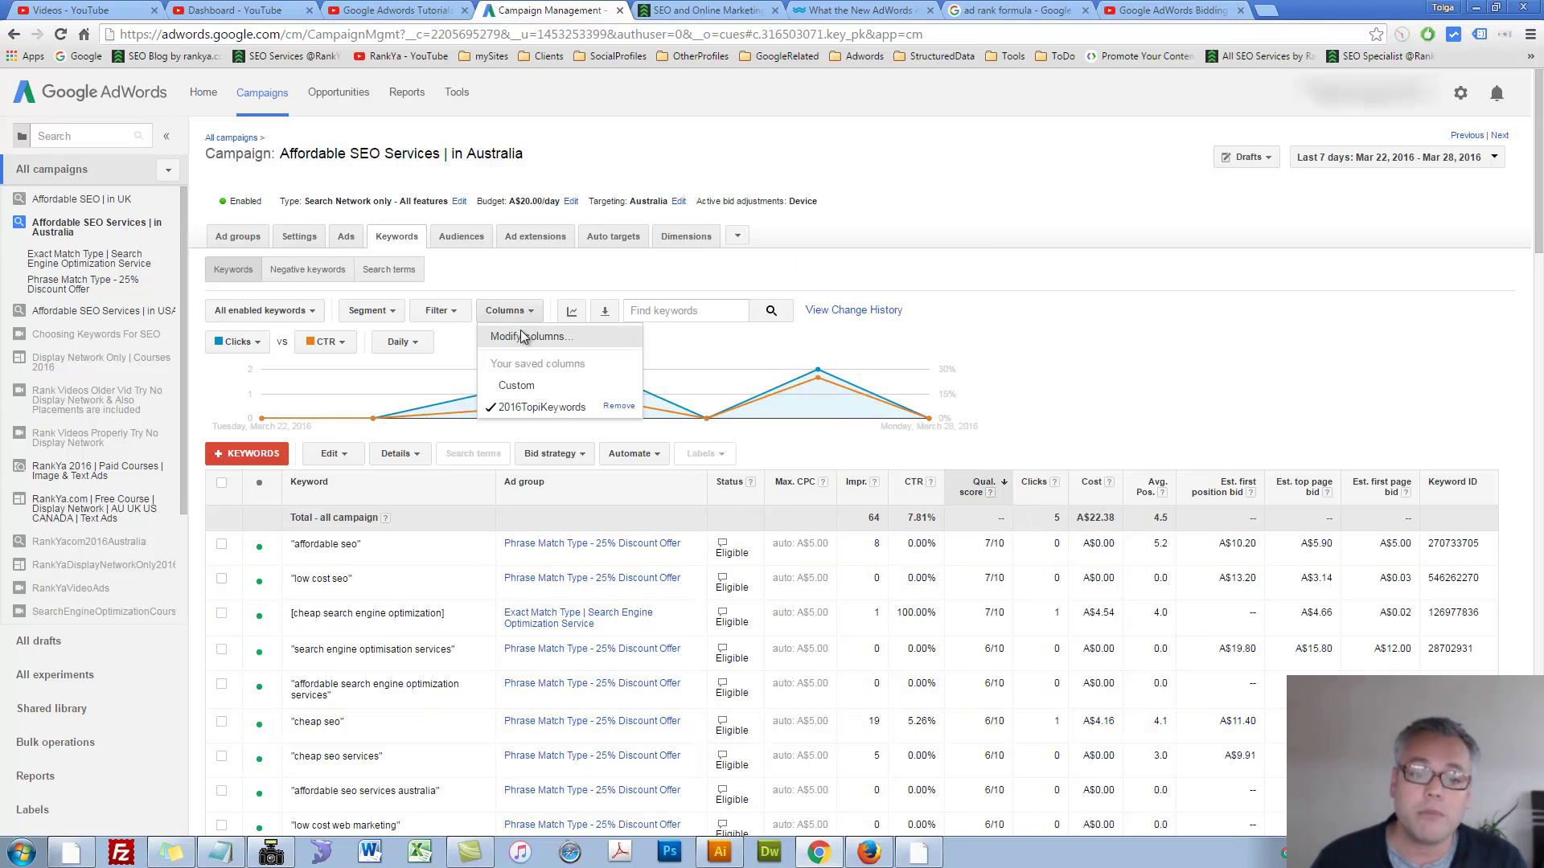
{"action": "left_click", "coordinate": [527, 337]}
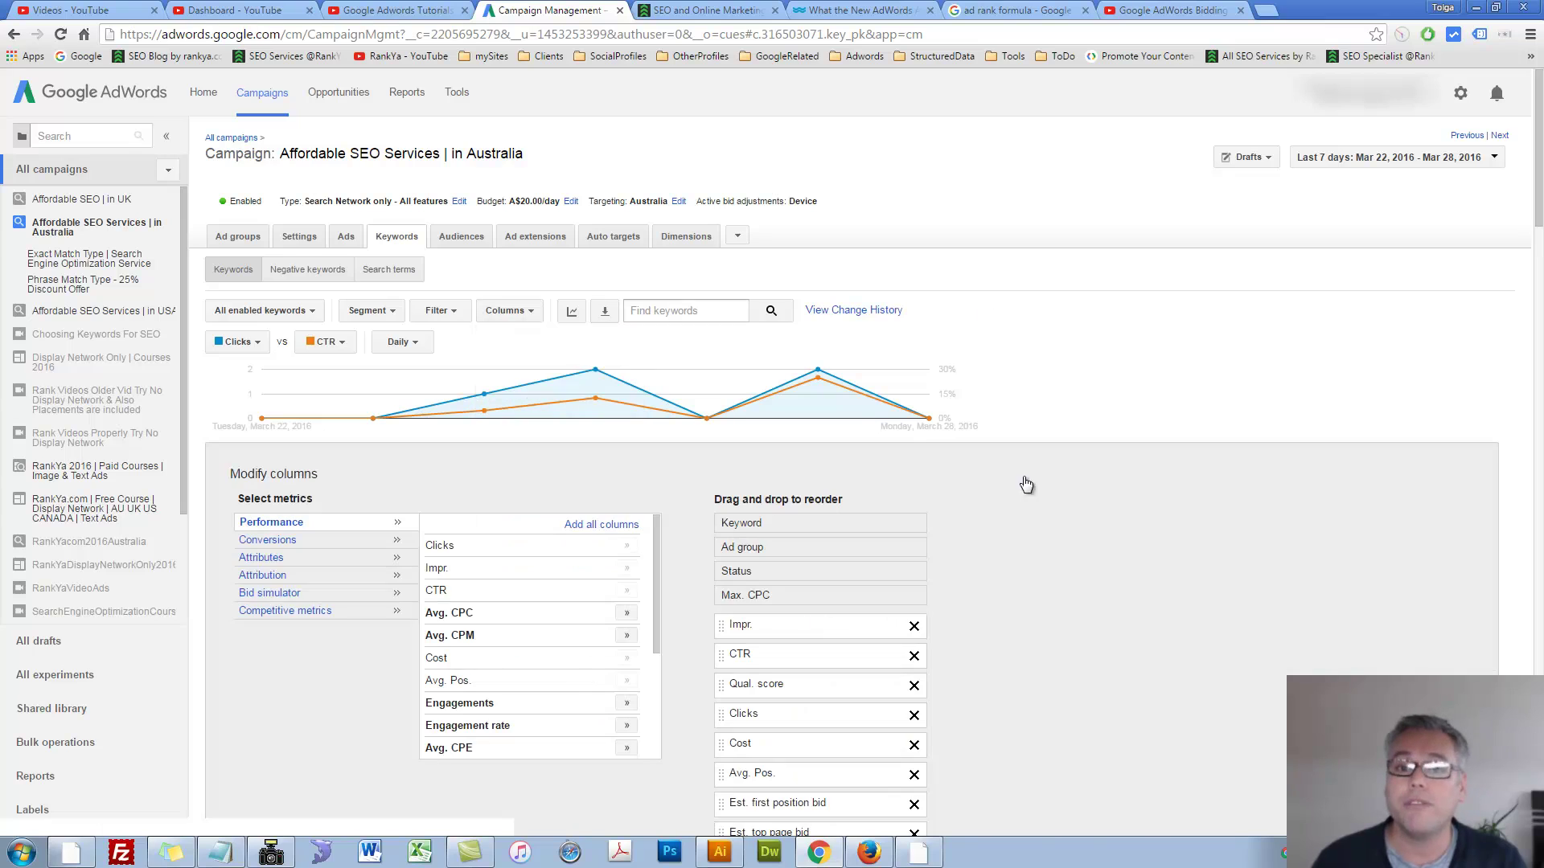
{"action": "left_click", "coordinate": [260, 557]}
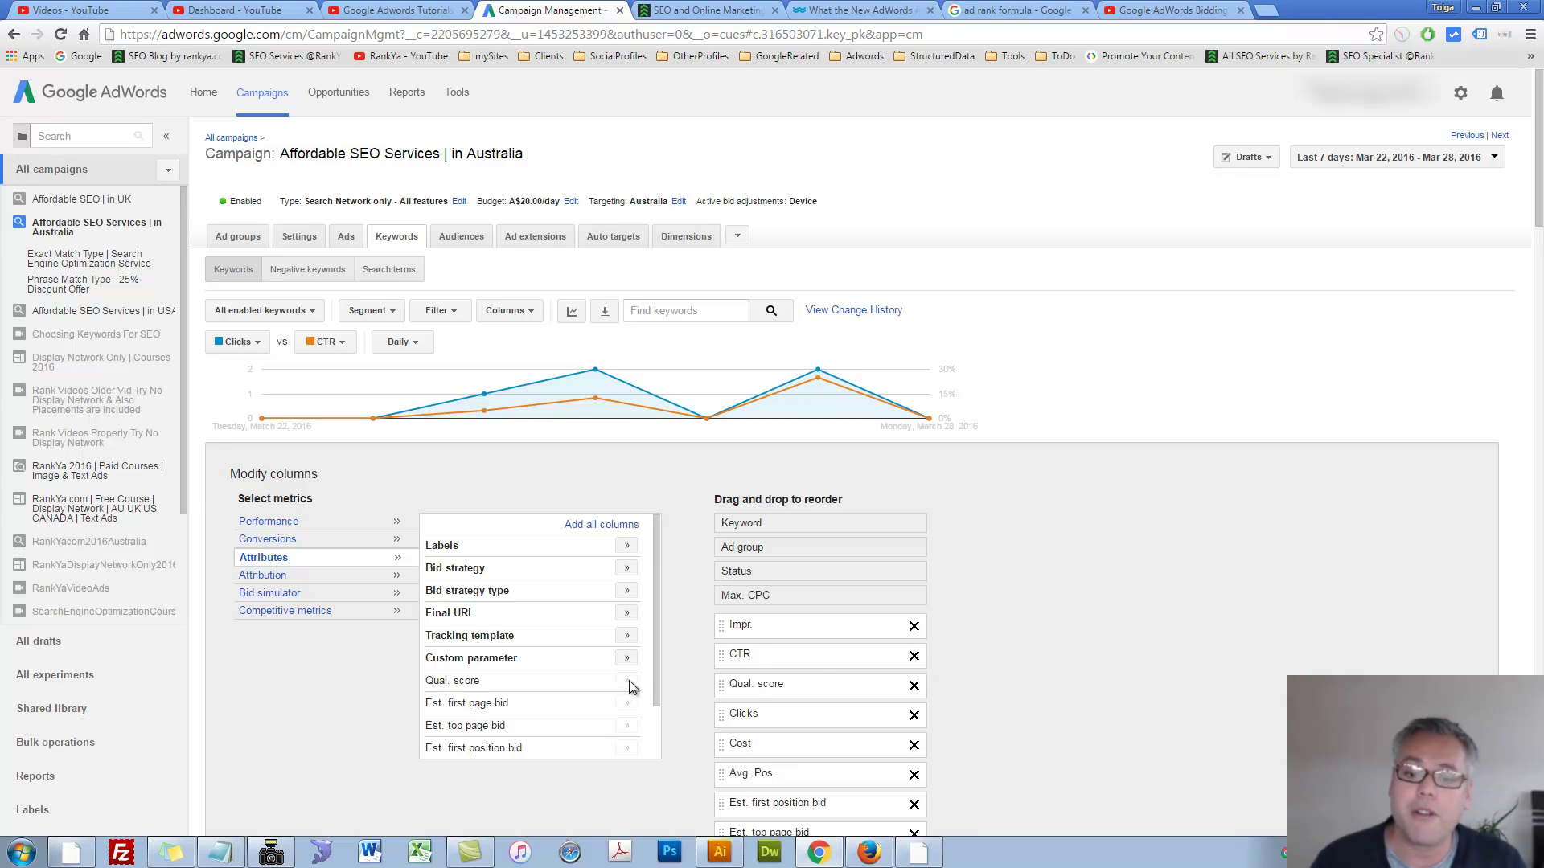
{"action": "scroll", "coordinate": [930, 669], "scroll_direction": "down", "scroll_amount": 3}
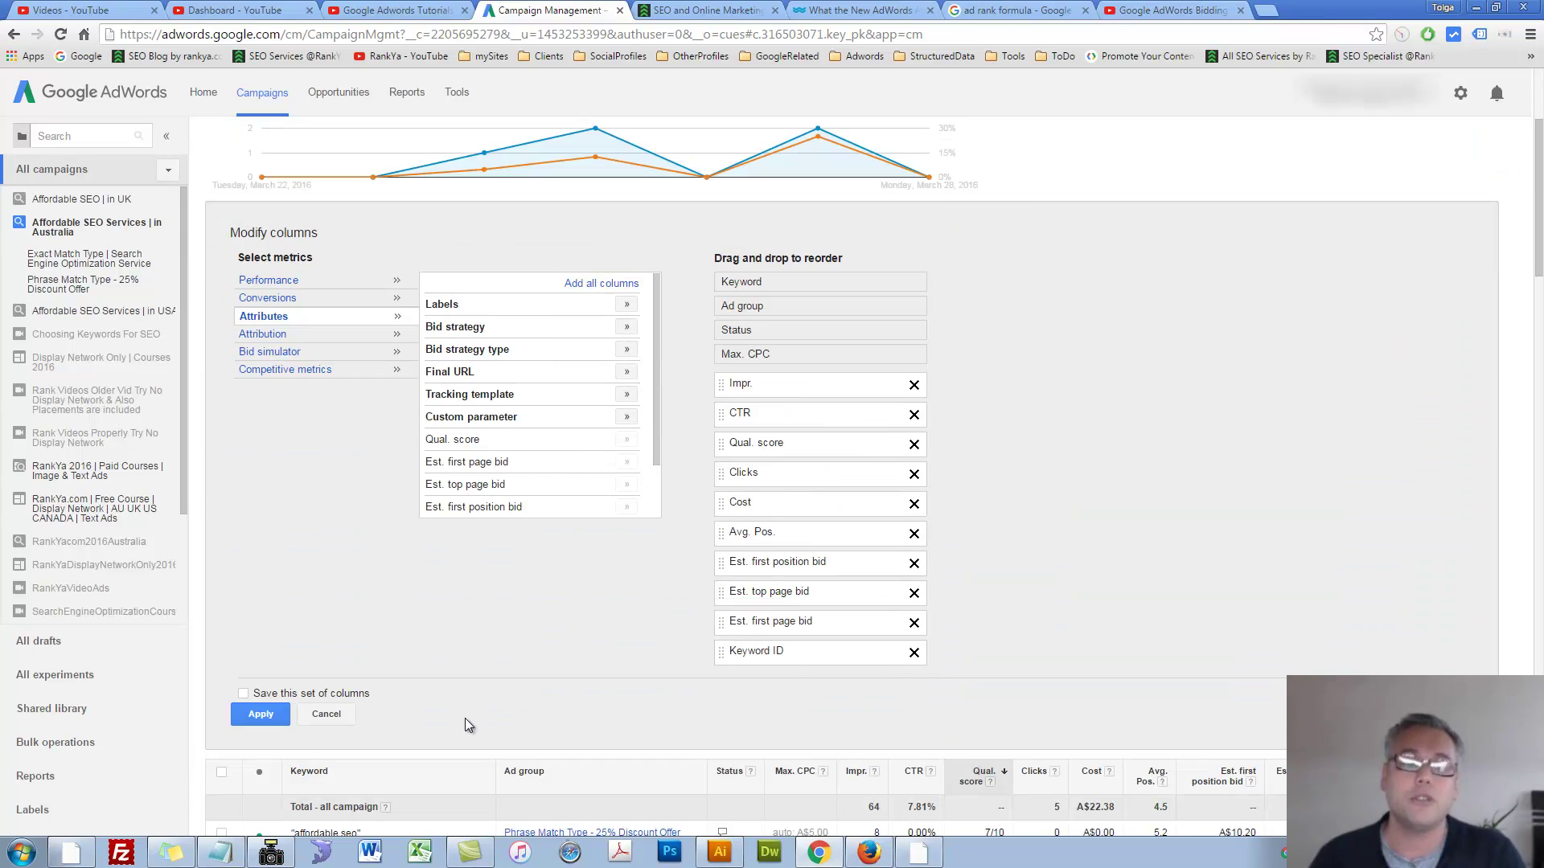
{"action": "left_click", "coordinate": [326, 715]}
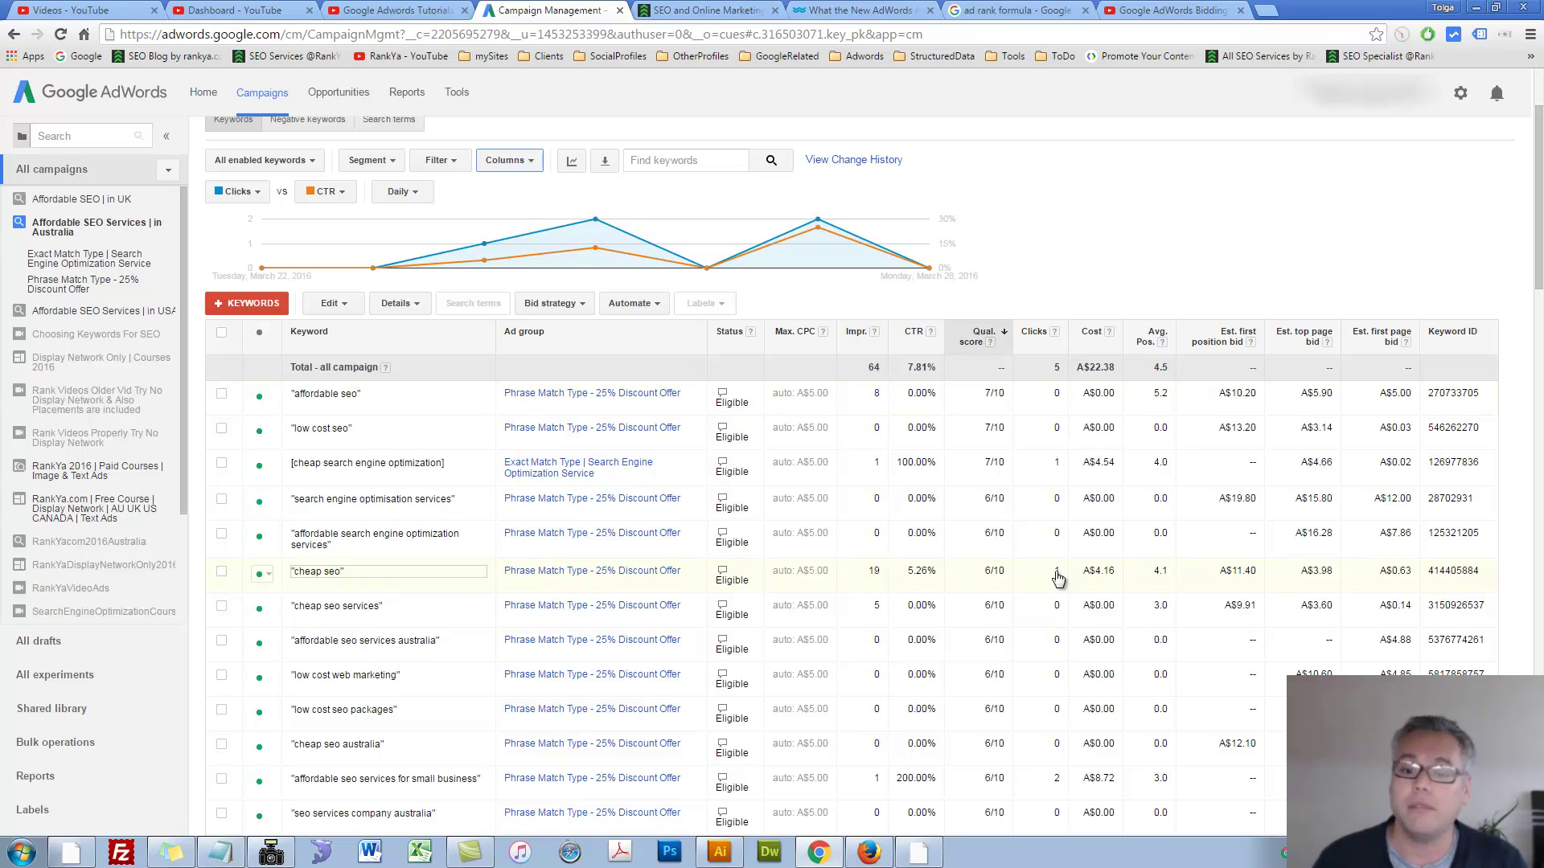
- Sort keywords by Qual. score ascending and tick four 3/10 keywords, like expert seo services
{"action": "left_click", "coordinate": [973, 341]}
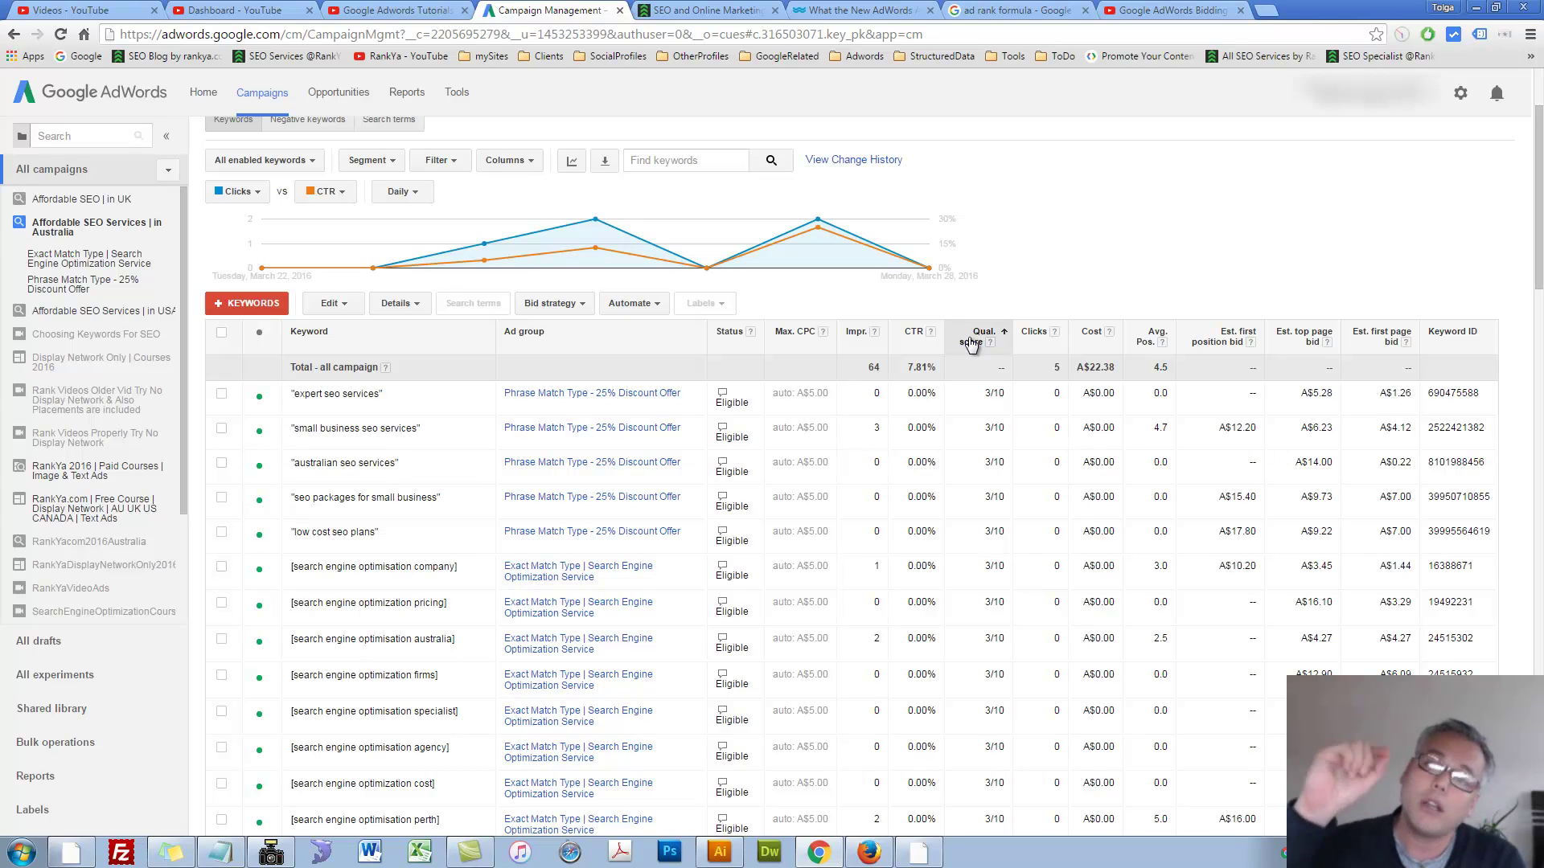
{"action": "left_click", "coordinate": [222, 393]}
{"action": "left_click", "coordinate": [222, 428]}
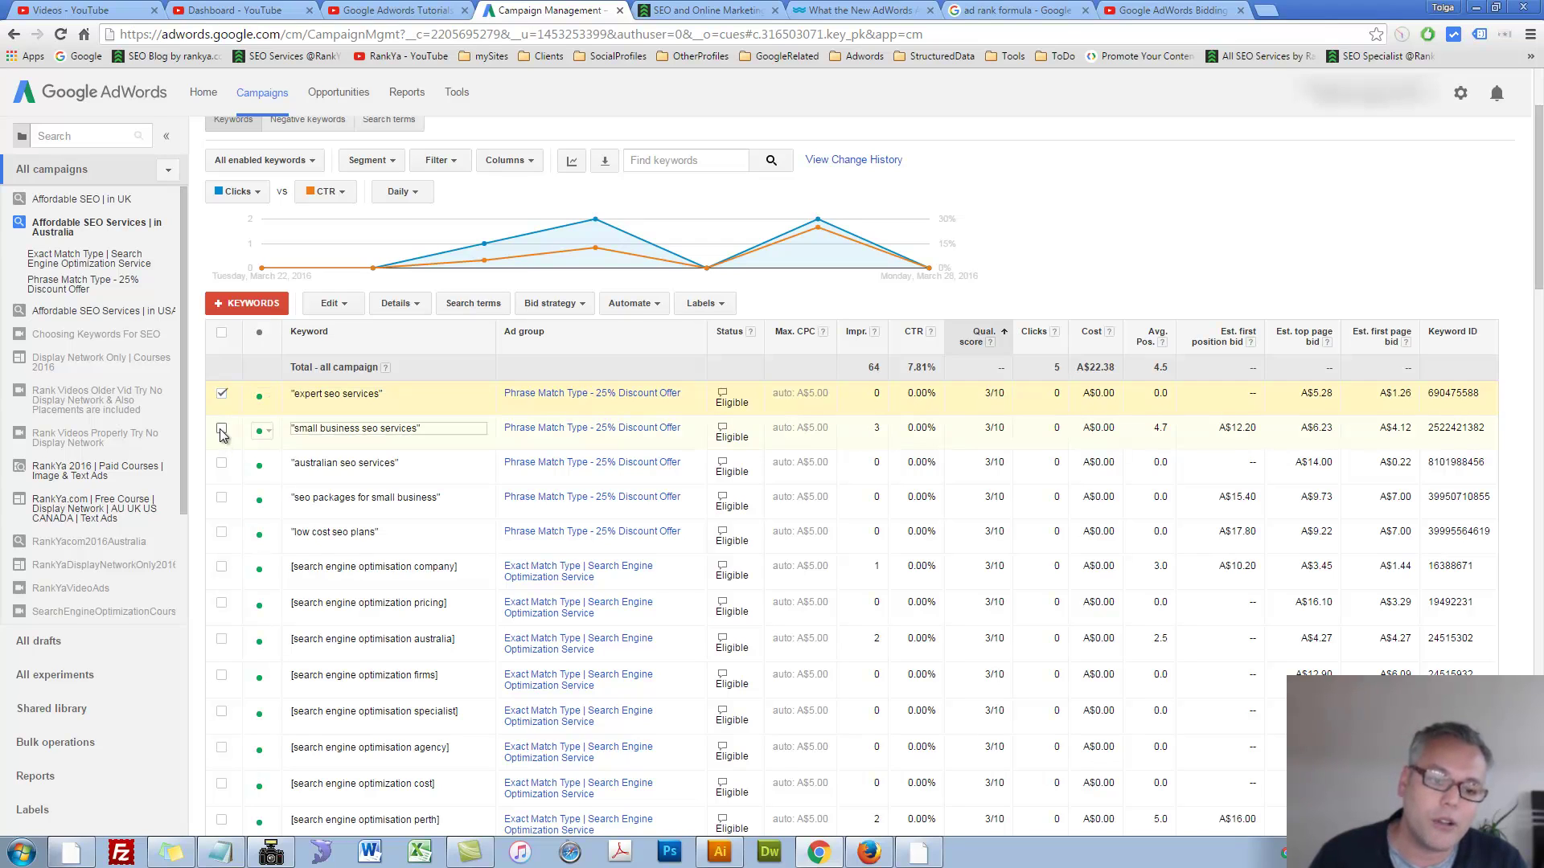
{"action": "left_click", "coordinate": [222, 462]}
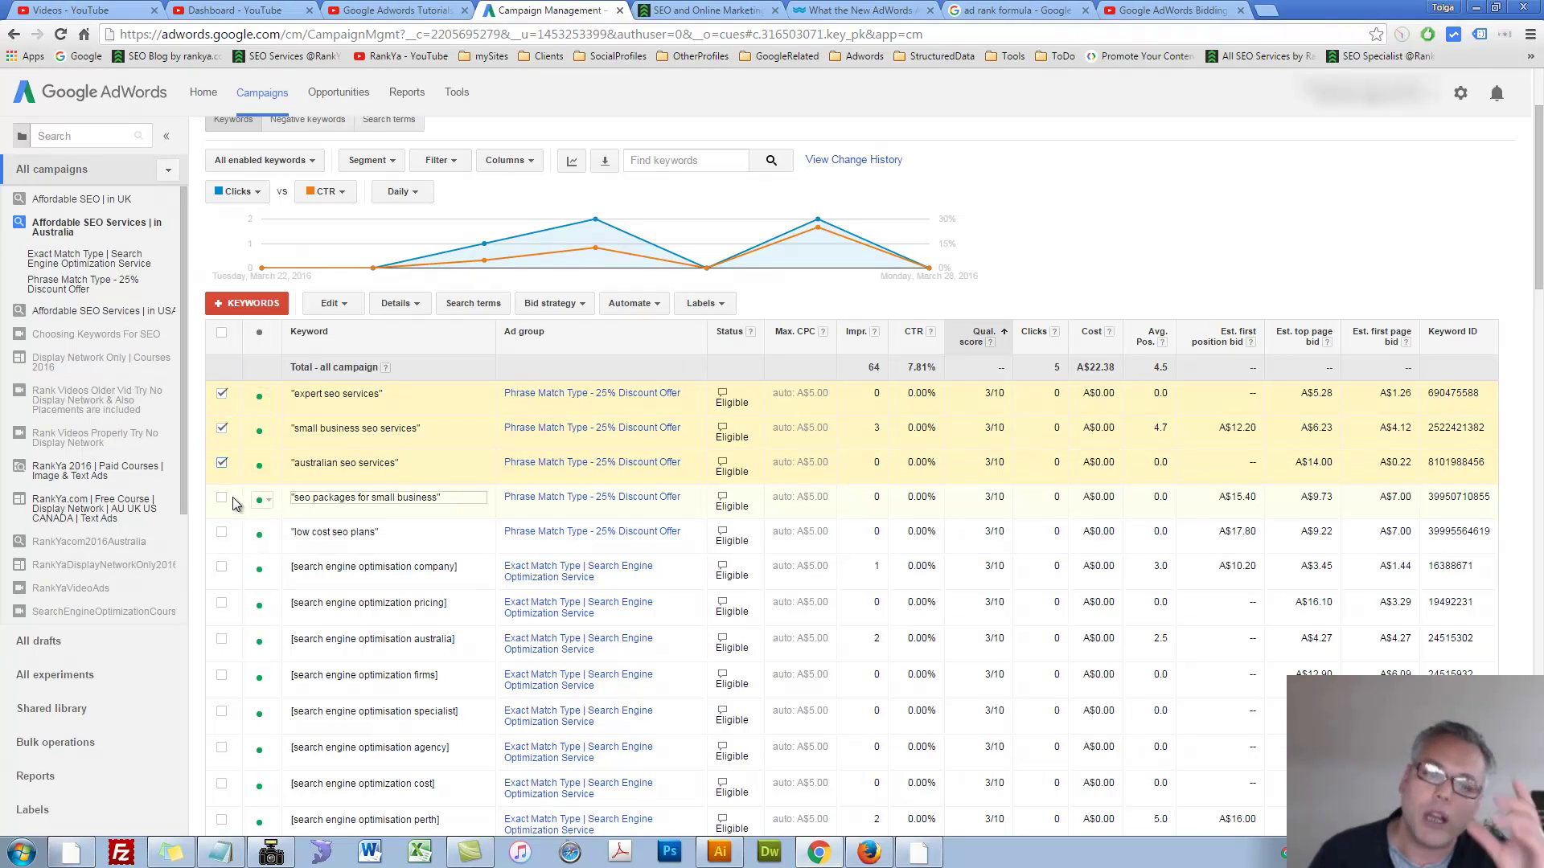
{"action": "left_click", "coordinate": [222, 498]}
- Open and close the bulk Edit menu without changes, then clear all keyword selections
{"action": "left_click", "coordinate": [332, 303]}
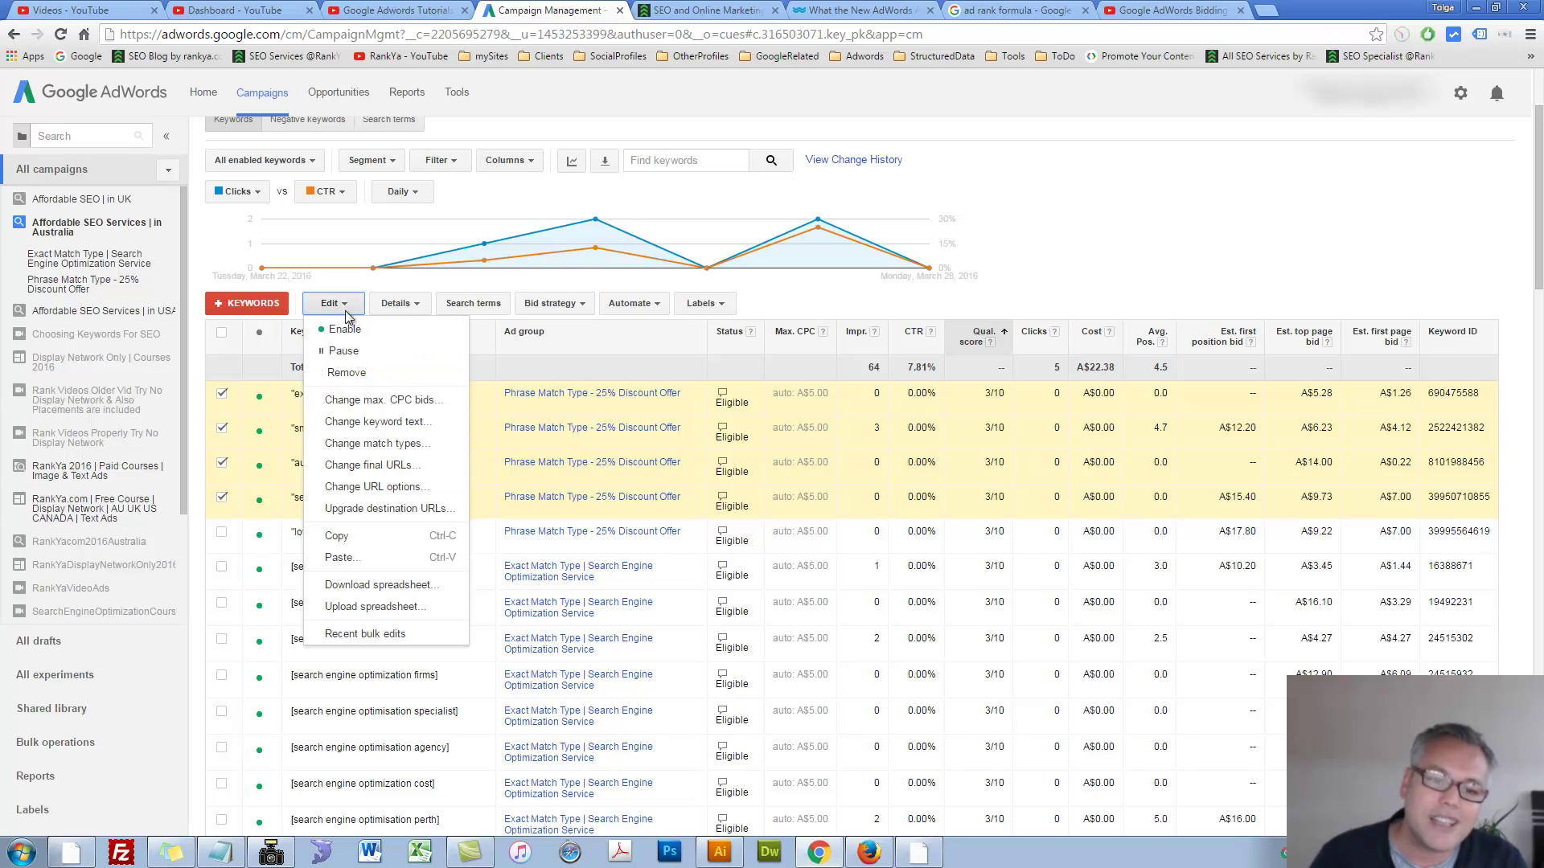
{"action": "left_click", "coordinate": [1053, 299]}
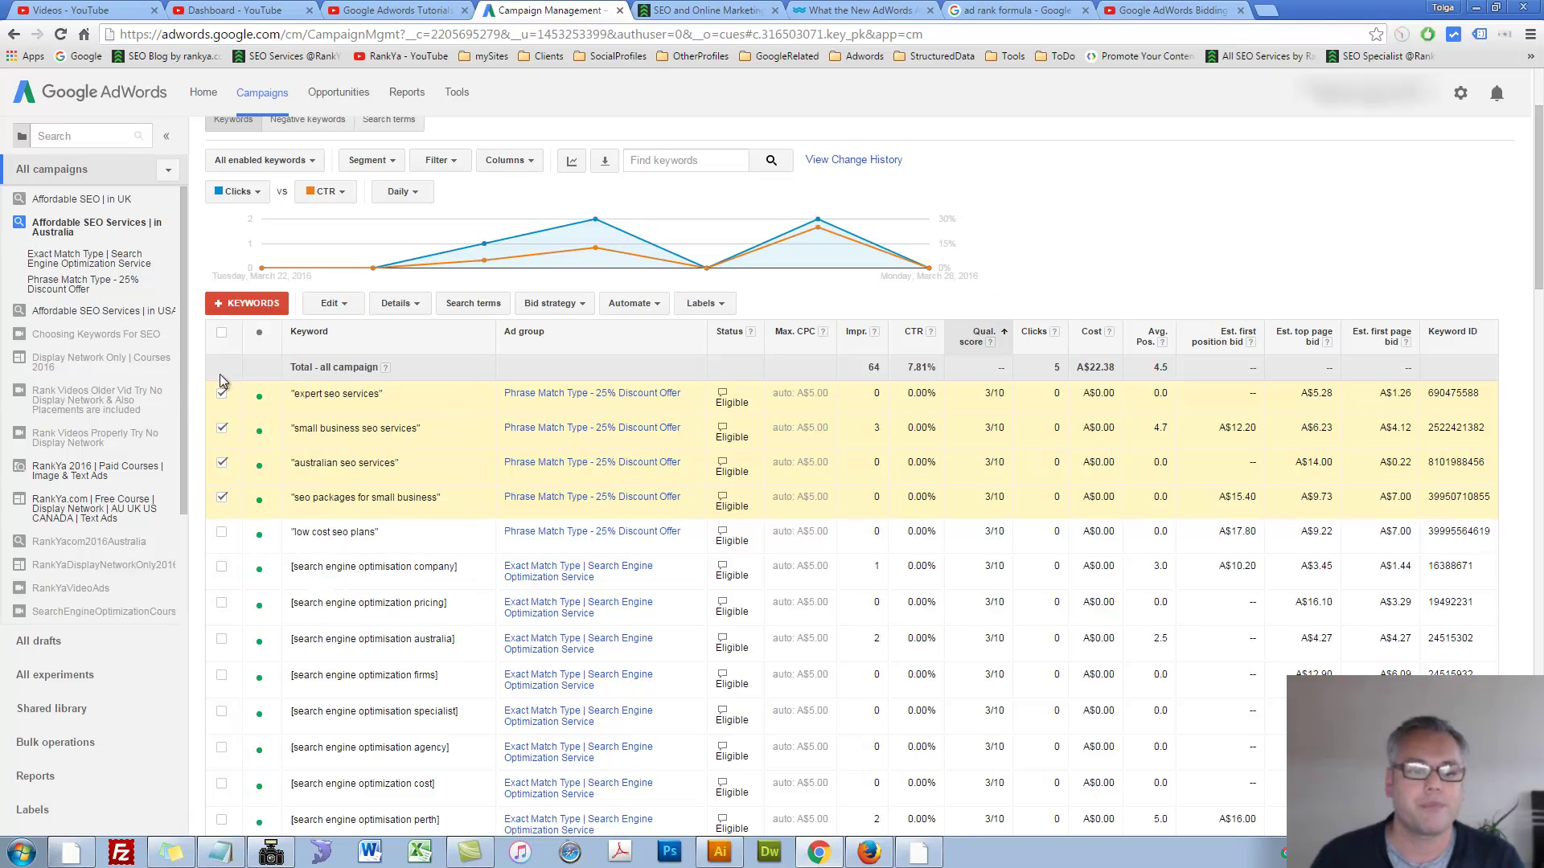
{"action": "left_click", "coordinate": [222, 333]}
{"action": "left_click", "coordinate": [222, 334]}
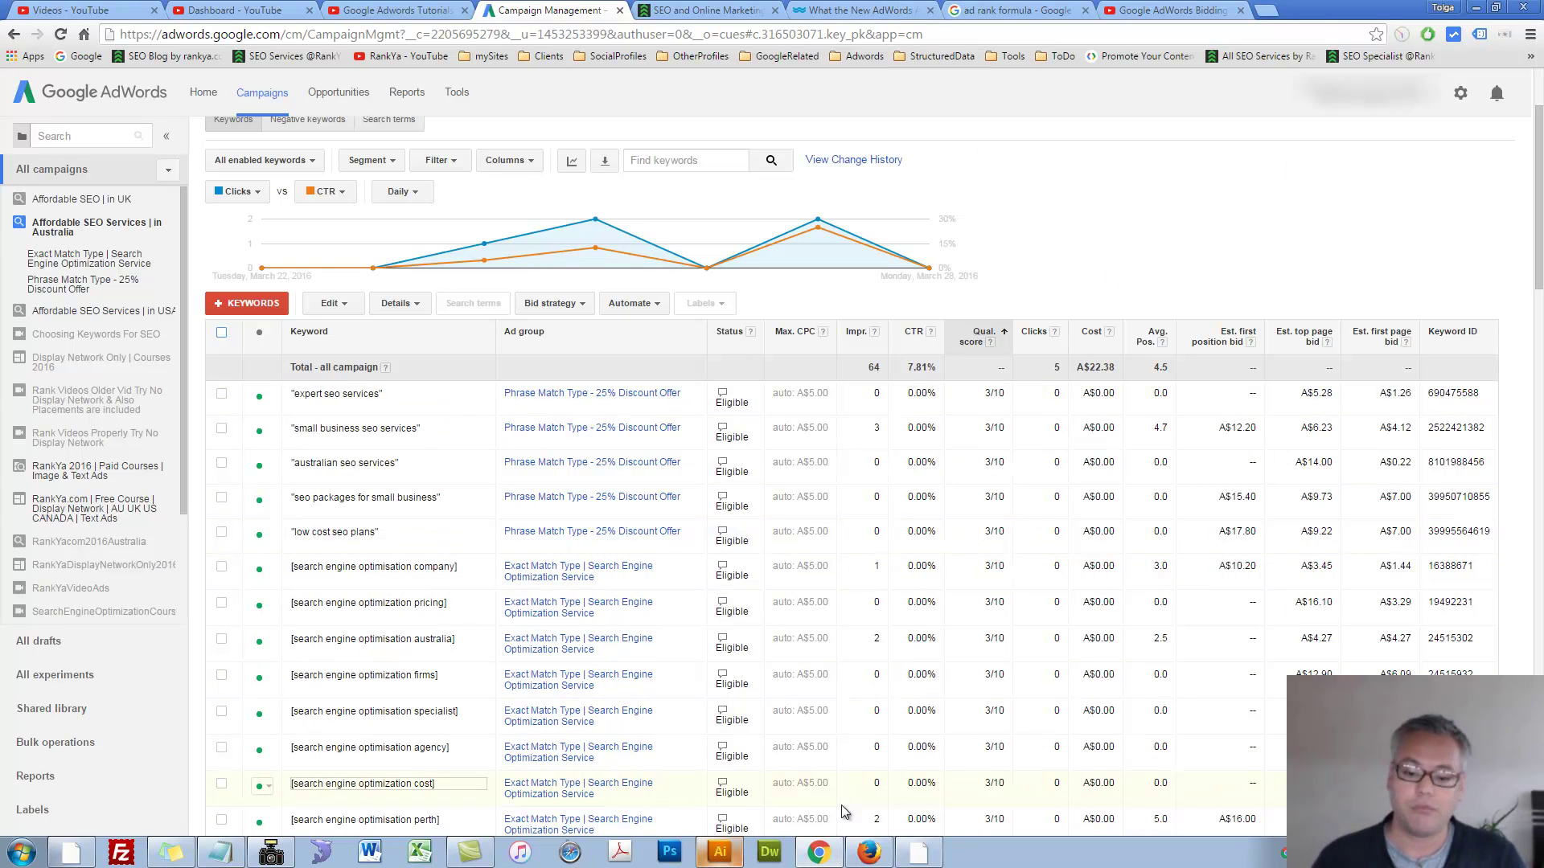
- Search Google in Firefox for 'adwords optimization services', then minimise Firefox
{"action": "left_click", "coordinate": [868, 853]}
{"action": "left_click", "coordinate": [596, 159]}
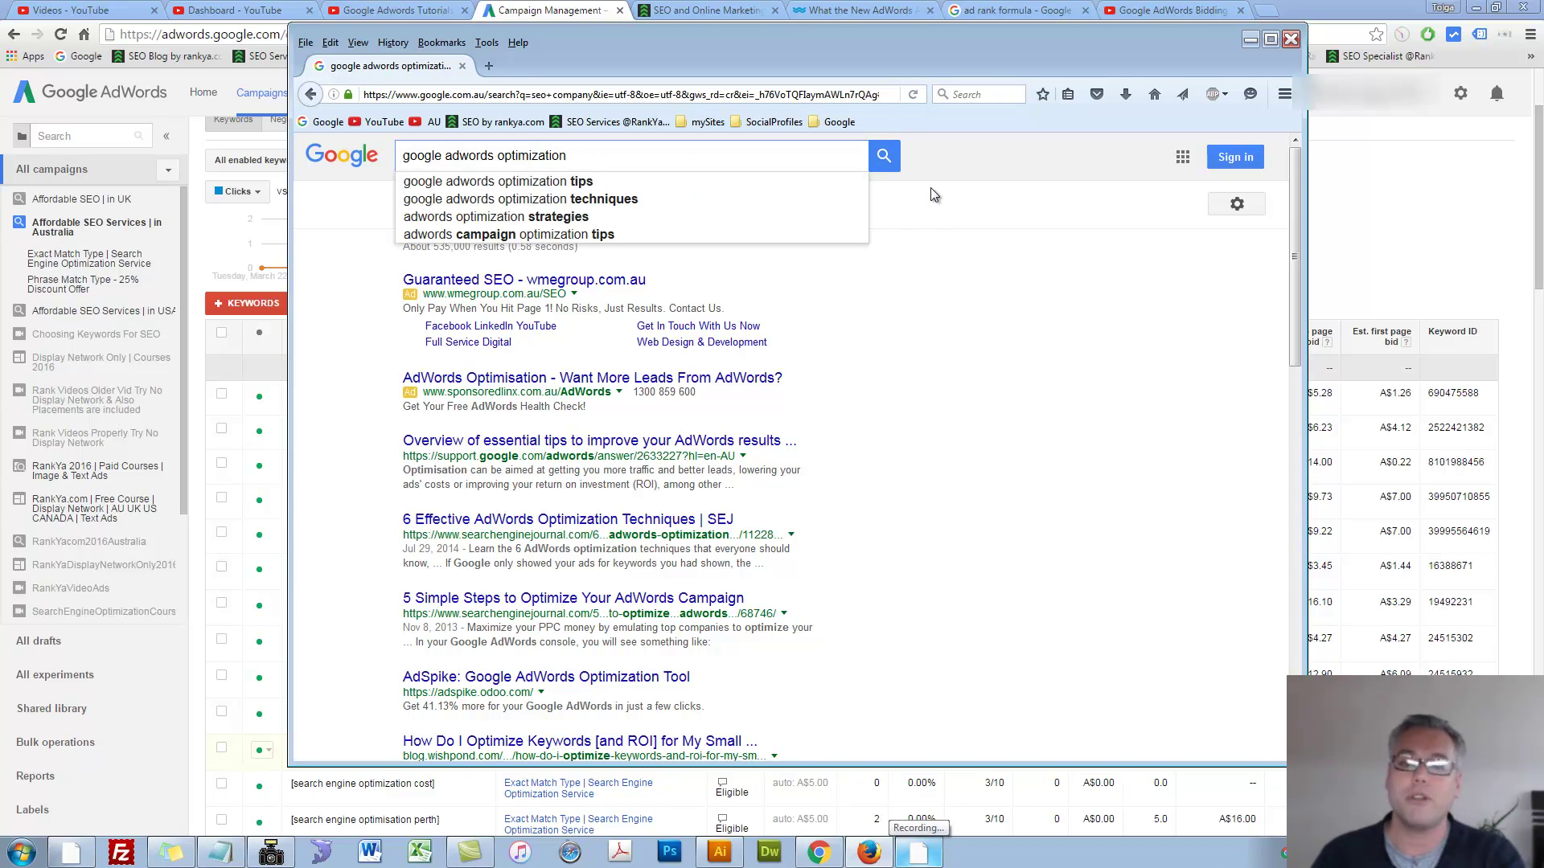
{"action": "left_click", "coordinate": [1034, 345]}
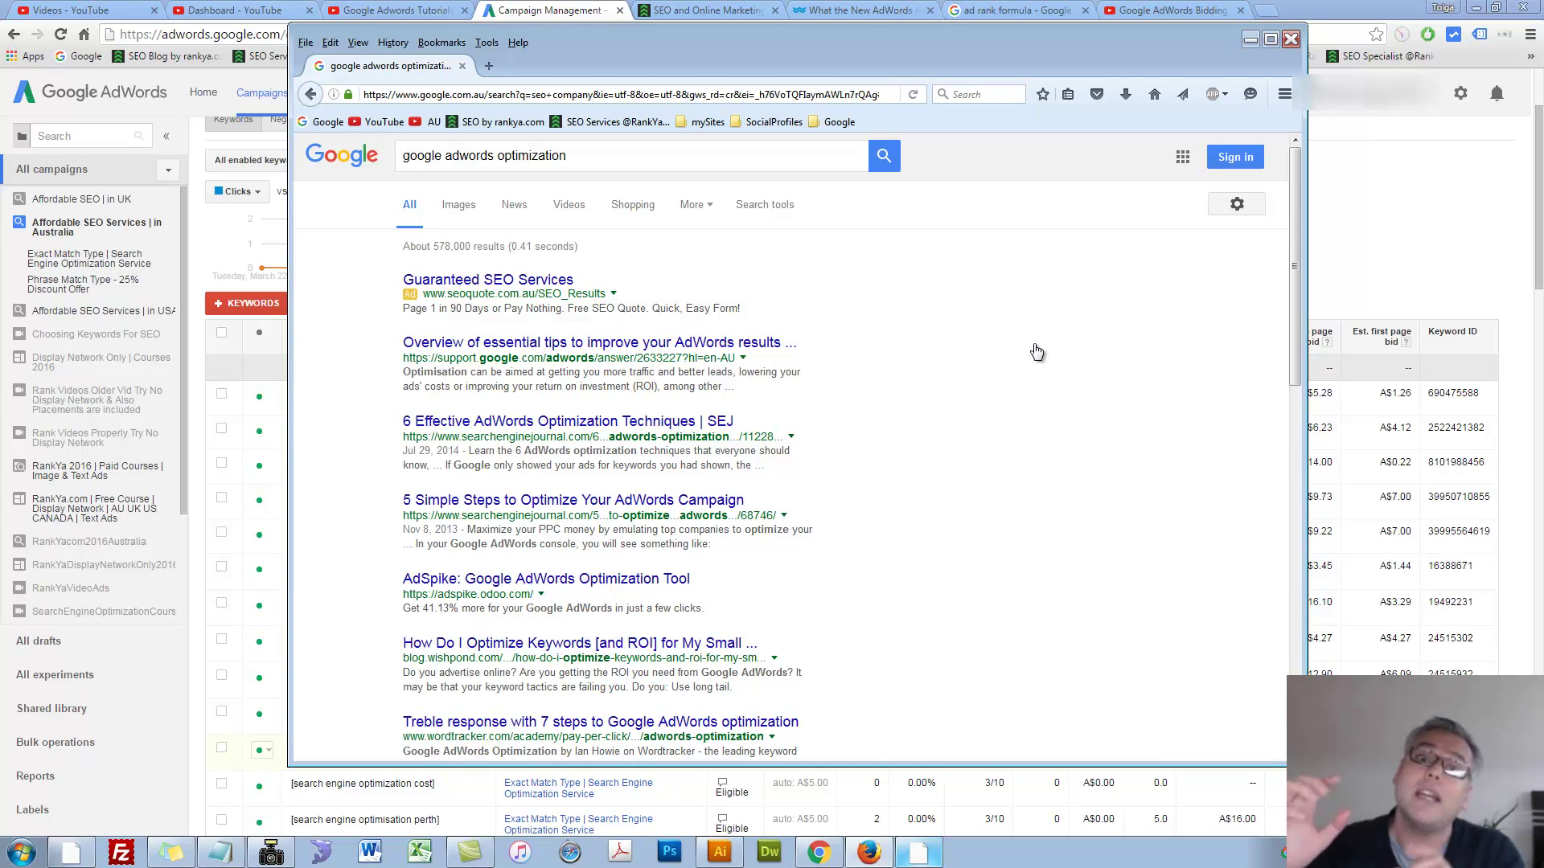
{"action": "double_click", "coordinate": [459, 152]}
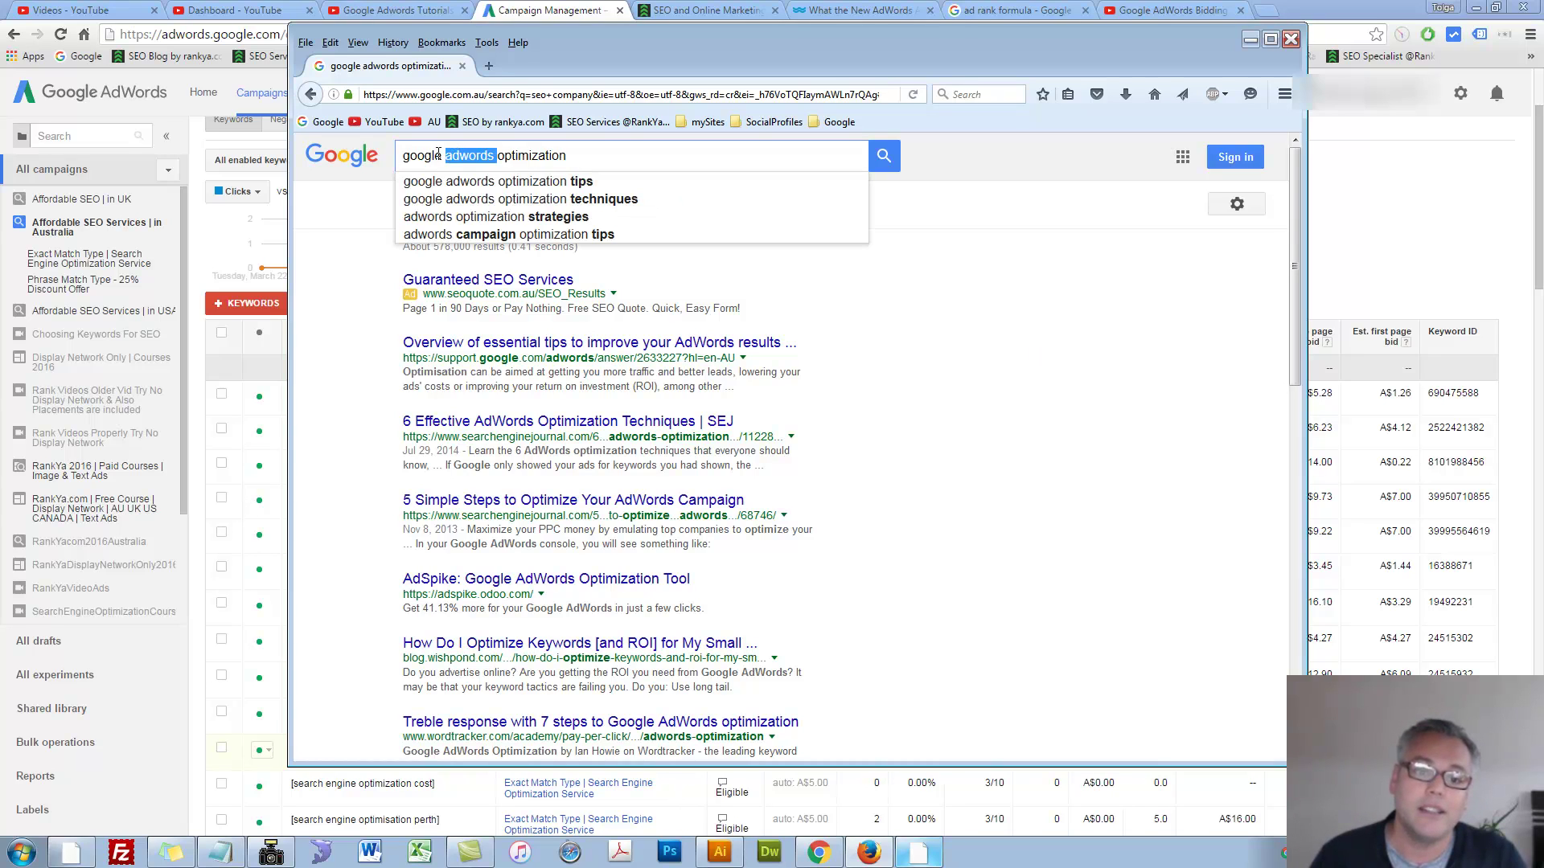
{"action": "double_click", "coordinate": [427, 154]}
{"action": "key", "text": "BackSpace"}
{"action": "key", "text": "End"}
{"action": "type", "text": "s"}
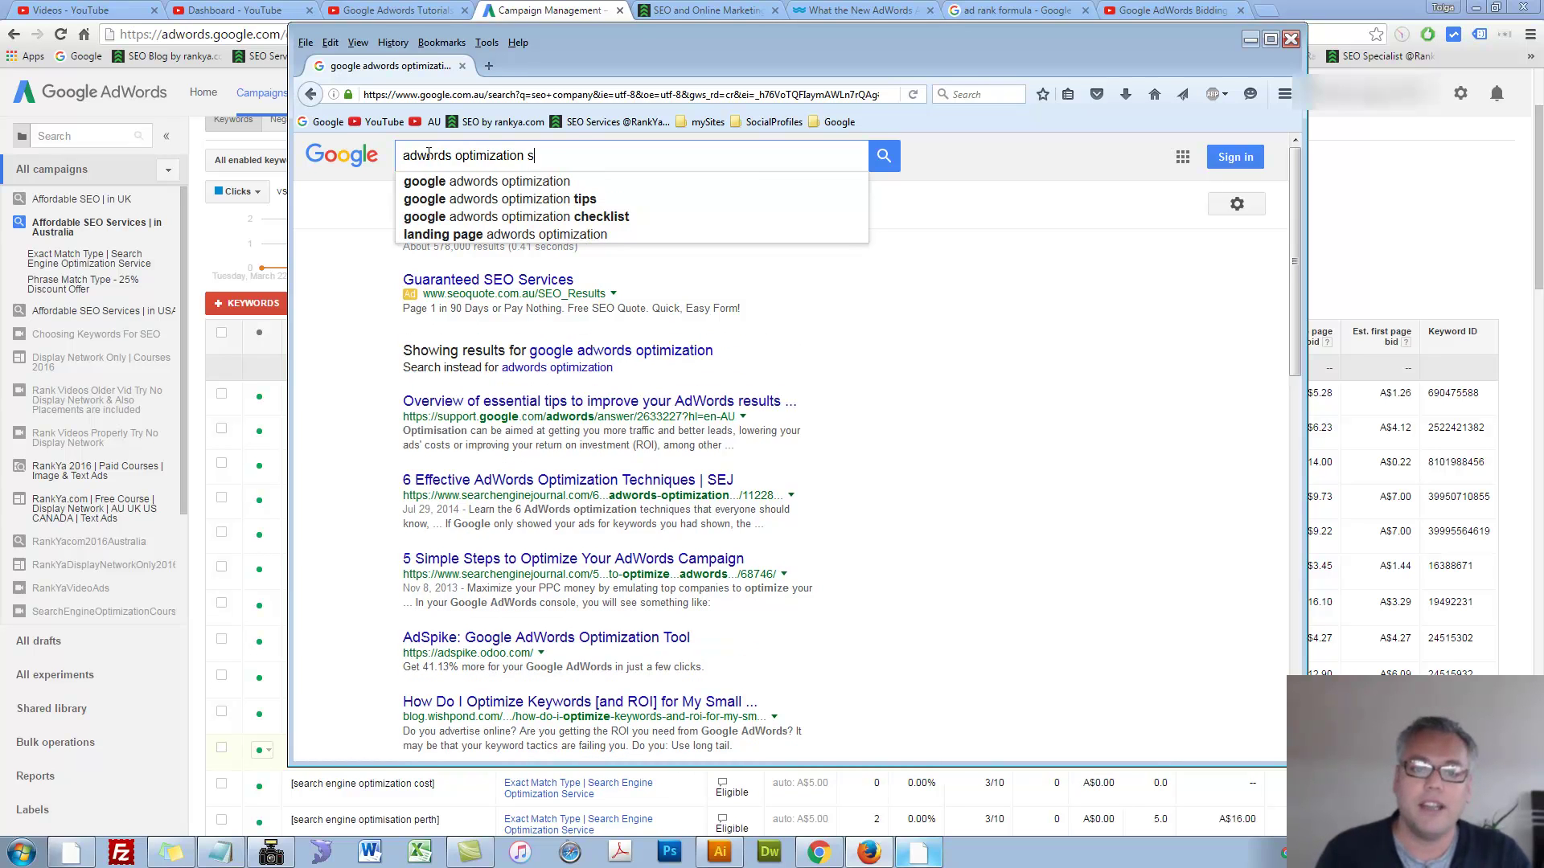
{"action": "type", "text": "ervices"}
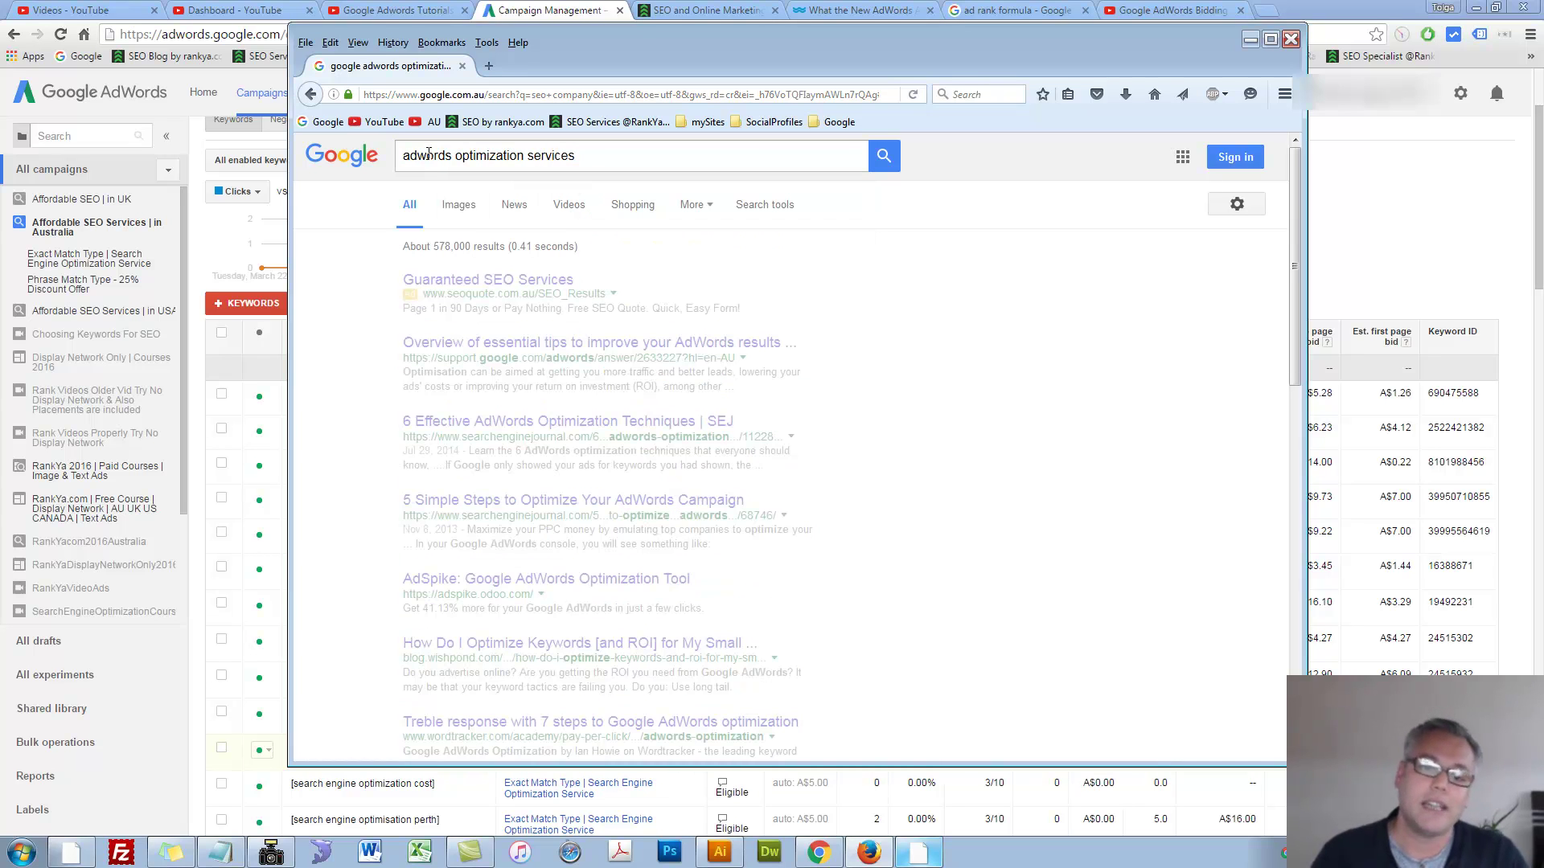
{"action": "key", "text": "Return"}
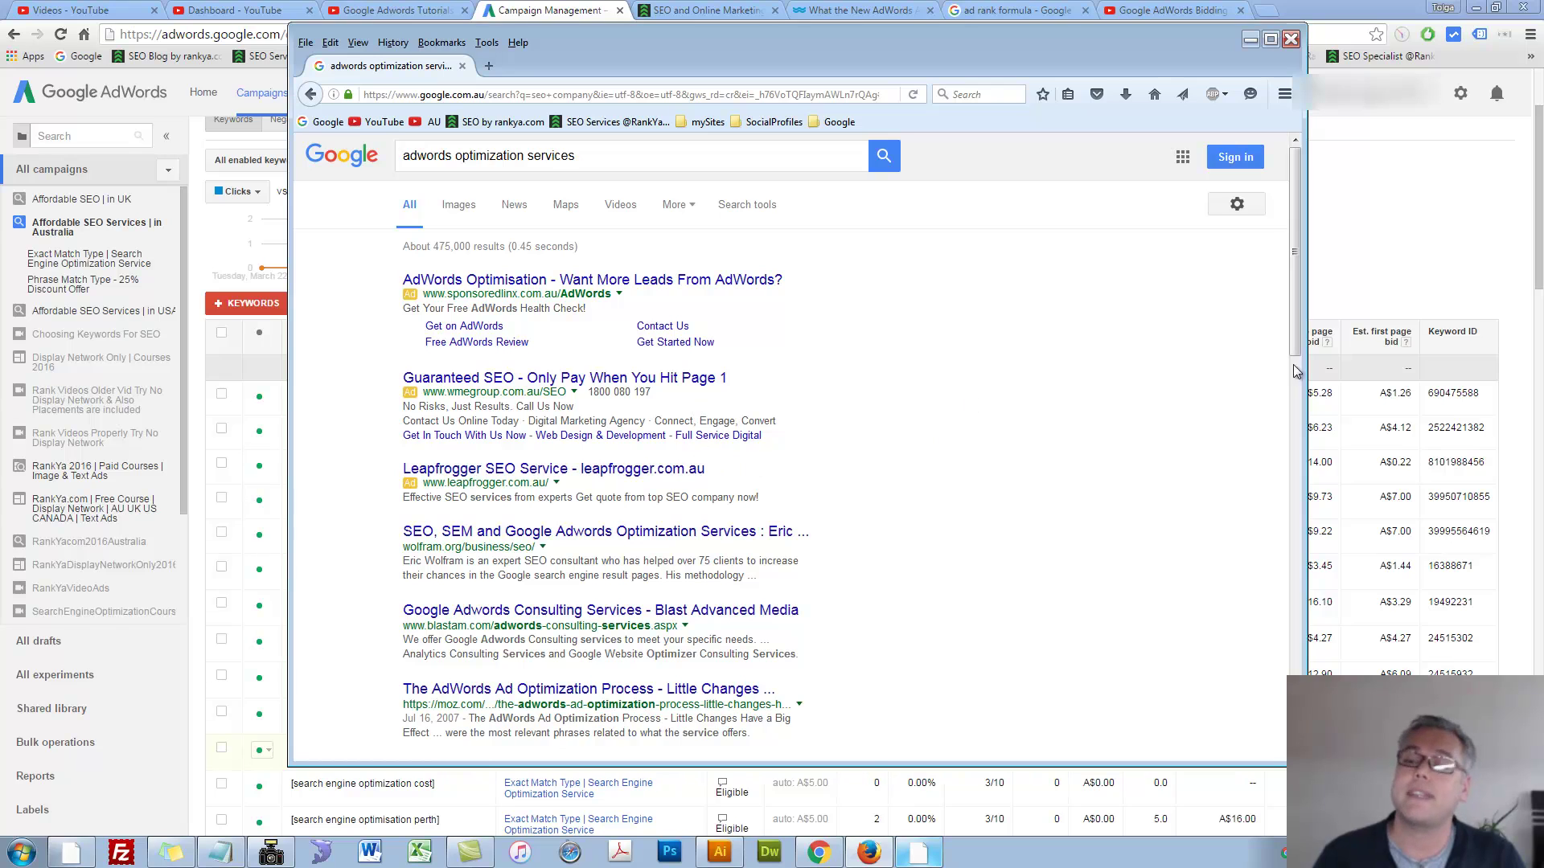
{"action": "left_click", "coordinate": [1249, 42]}
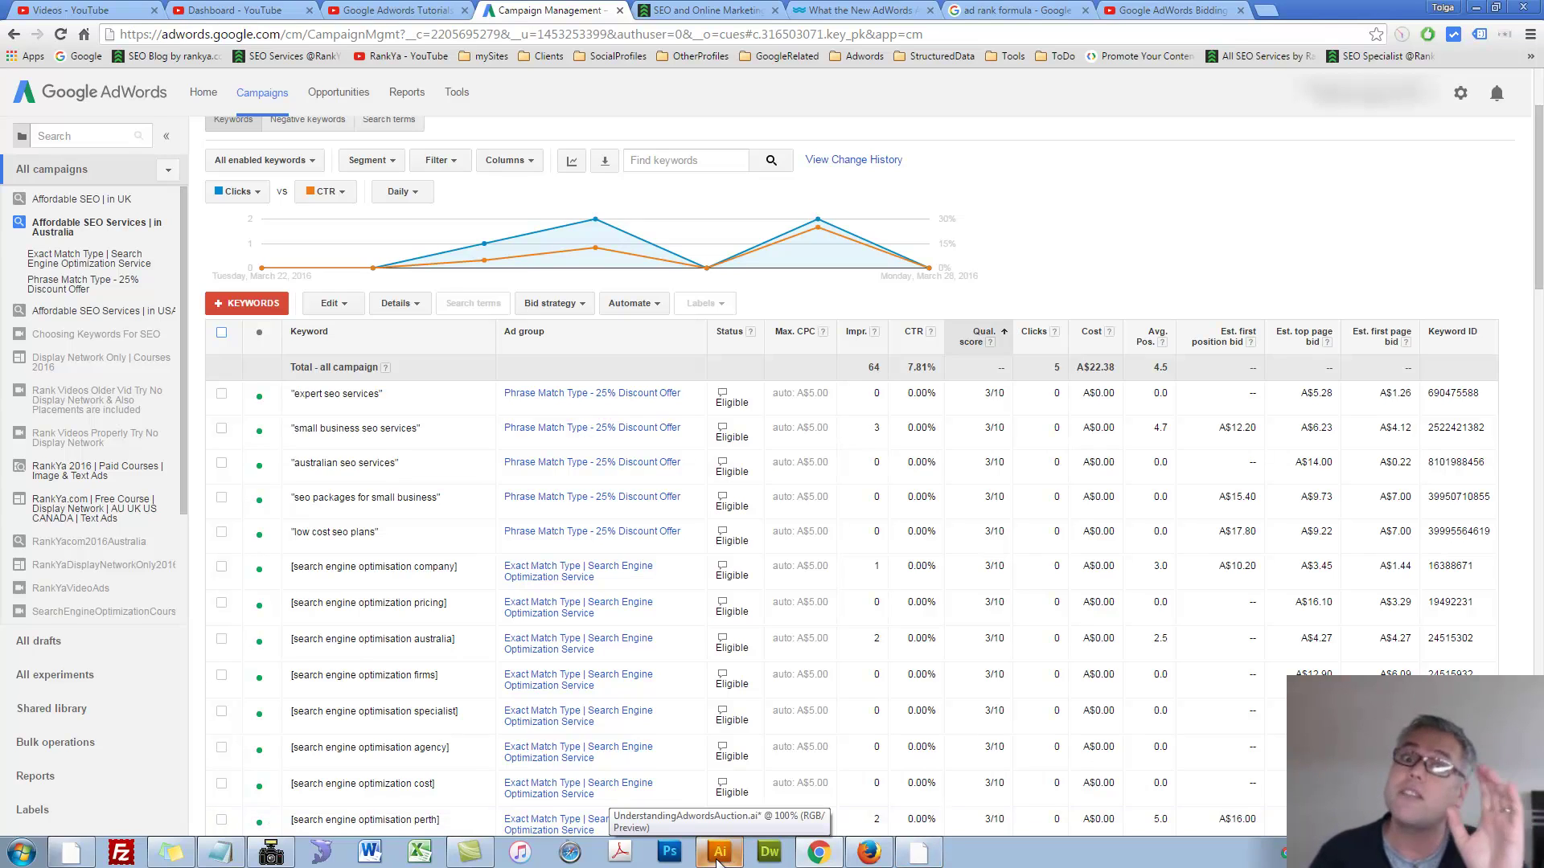
- Show the Typical Result and FireFox UI layers of the Illustrator ad auction diagram
{"action": "scroll", "coordinate": [718, 859], "scroll_direction": "up", "scroll_amount": 2}
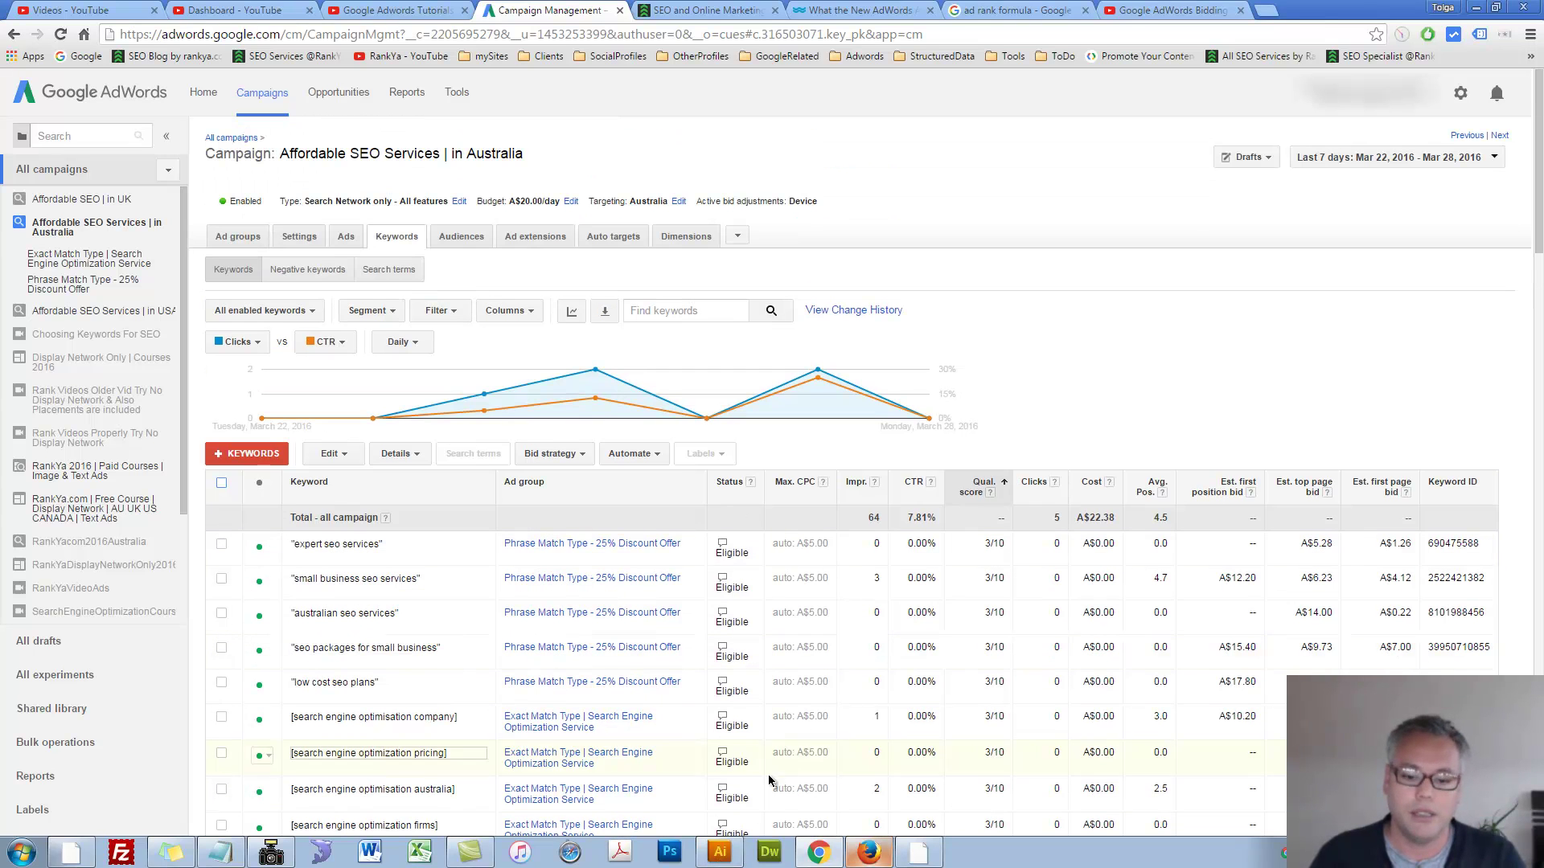
{"action": "left_click", "coordinate": [720, 853]}
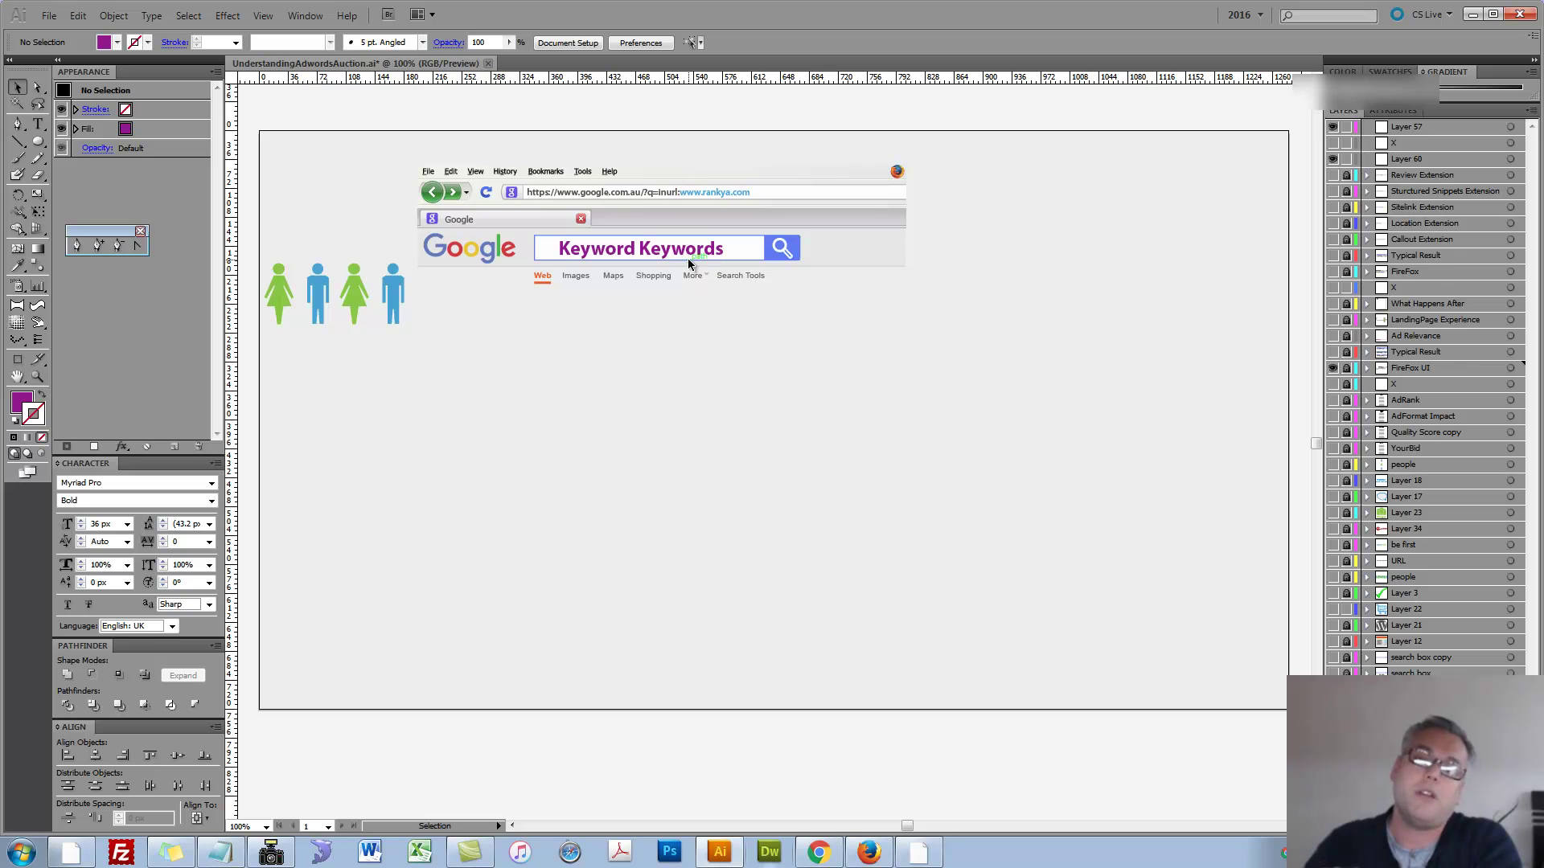
{"action": "left_click", "coordinate": [1333, 353]}
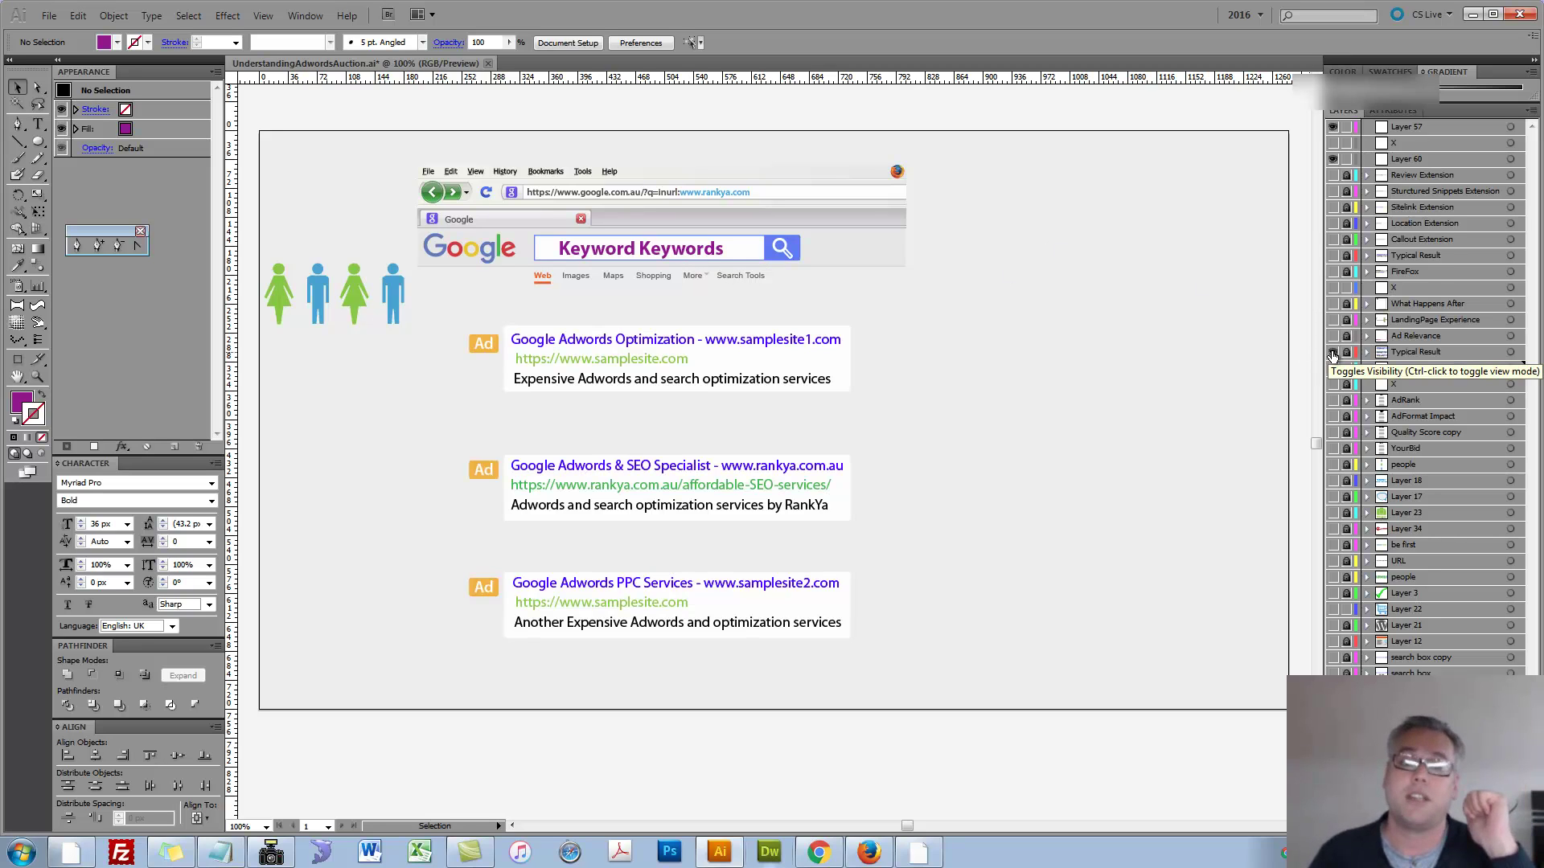
{"action": "left_click", "coordinate": [1333, 367]}
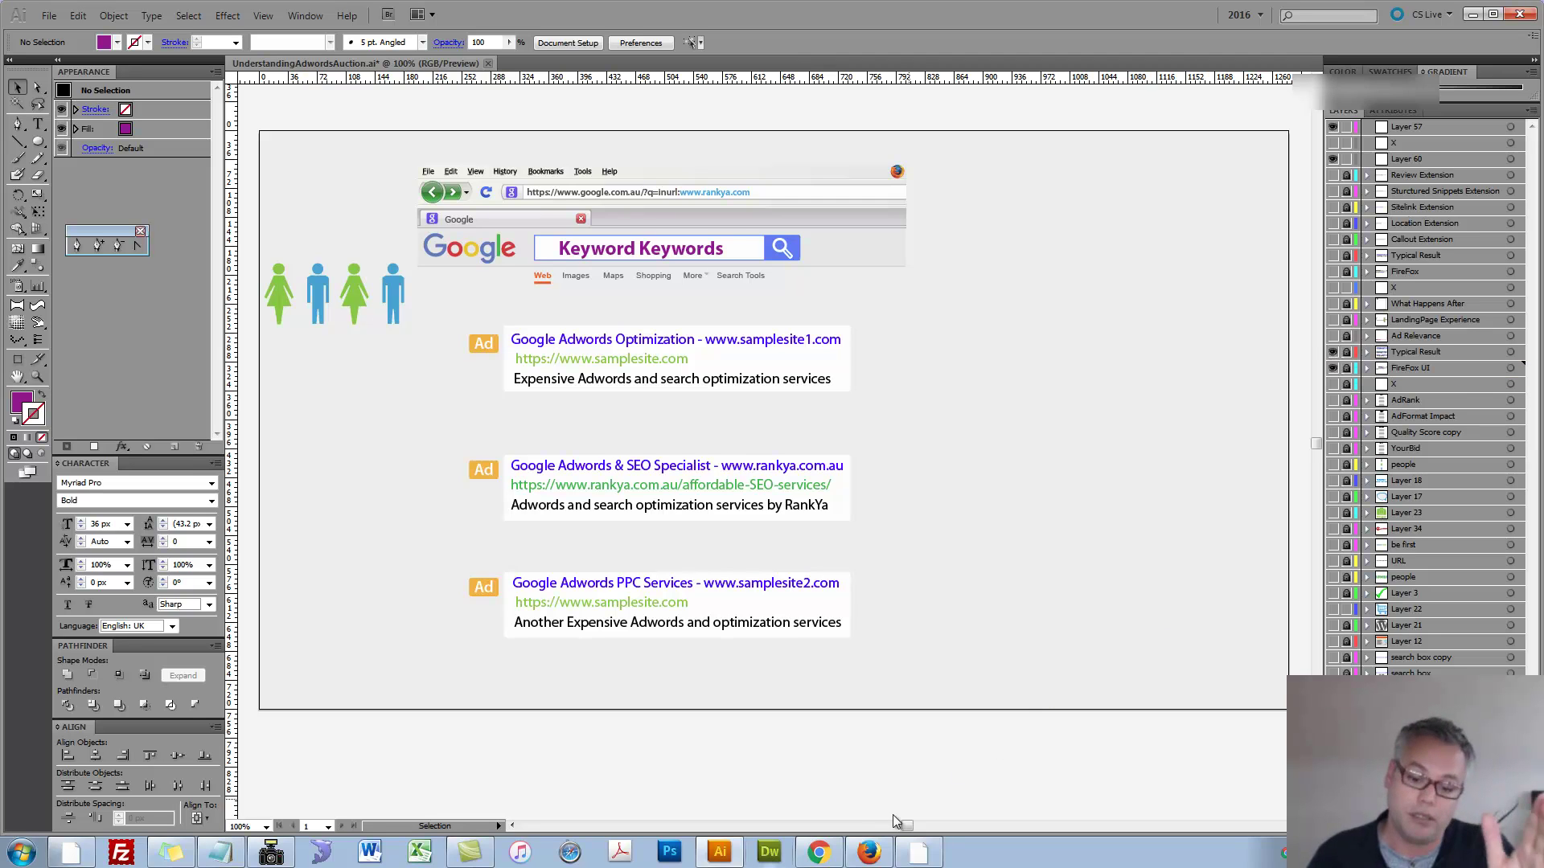
{"action": "left_click", "coordinate": [868, 852]}
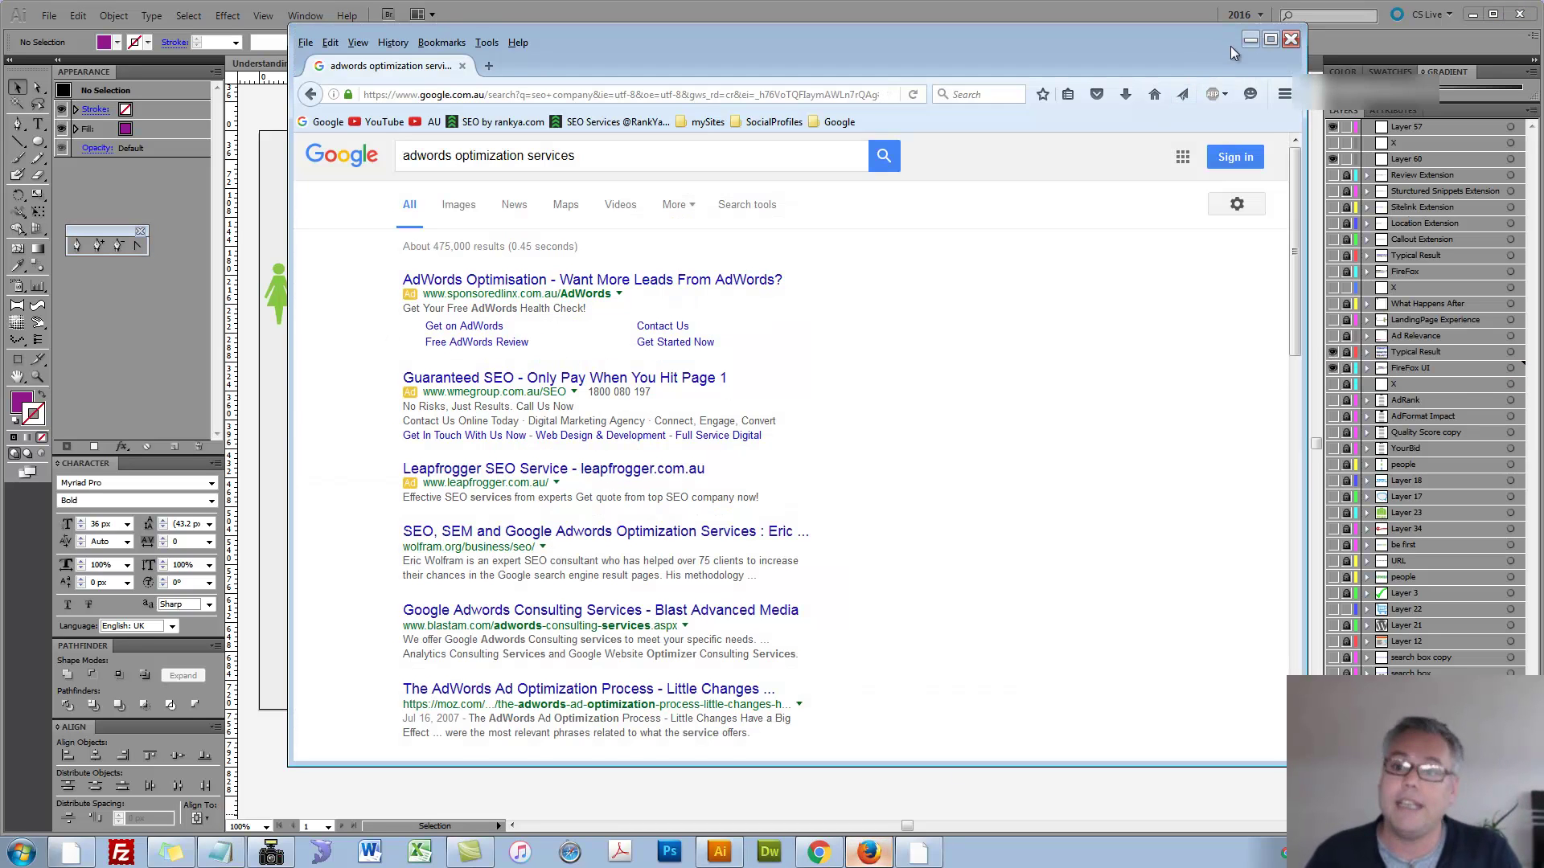
{"action": "key", "text": "alt+Tab"}
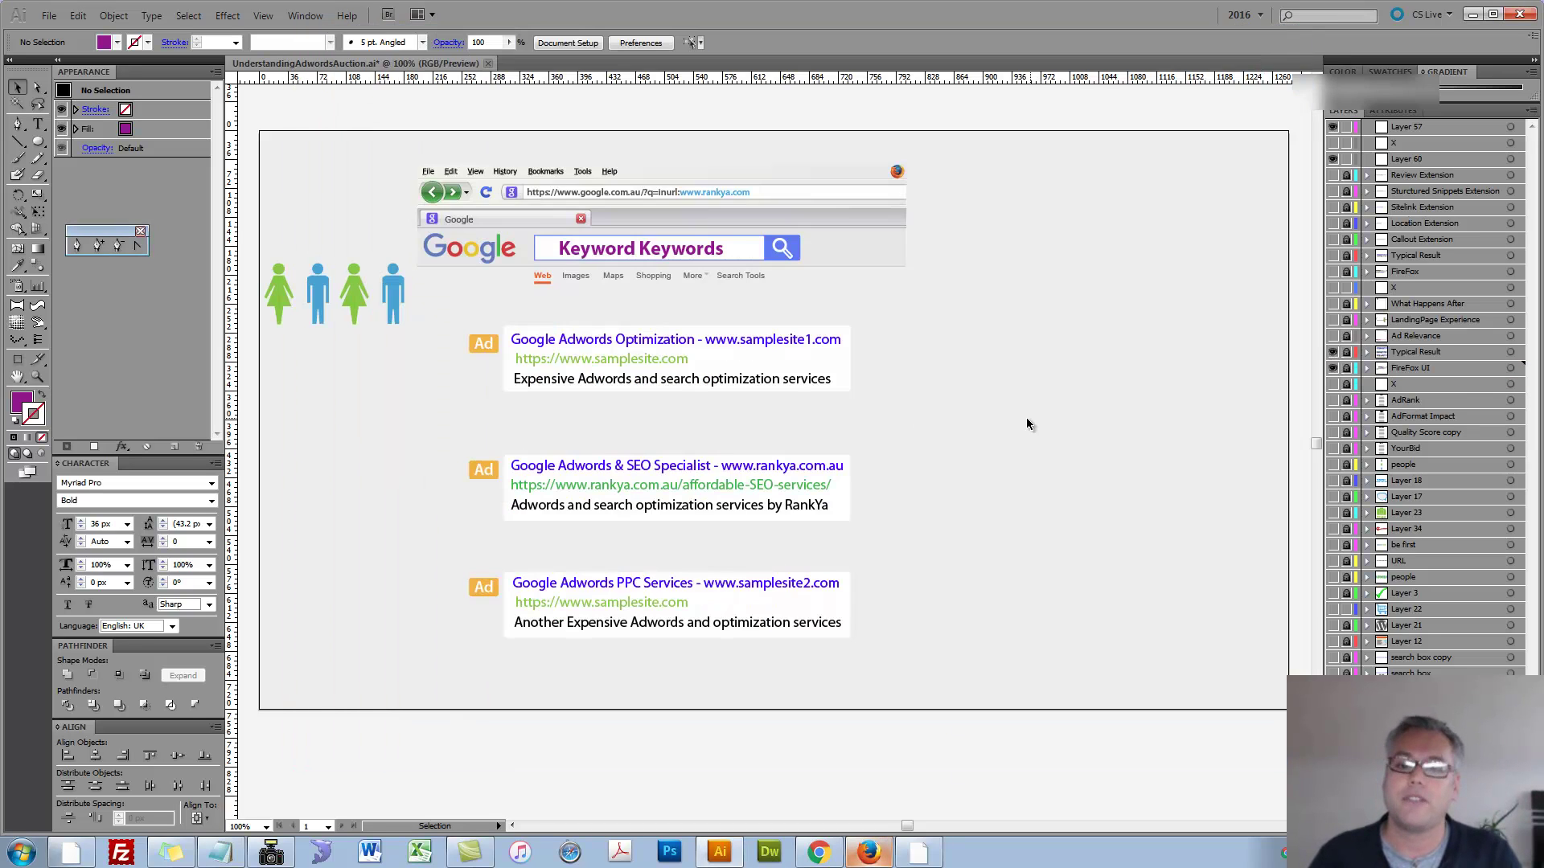
- Turn on the Ad Relevance layer's dashed link to the second ad, then return to Chrome
{"action": "left_click", "coordinate": [1333, 337]}
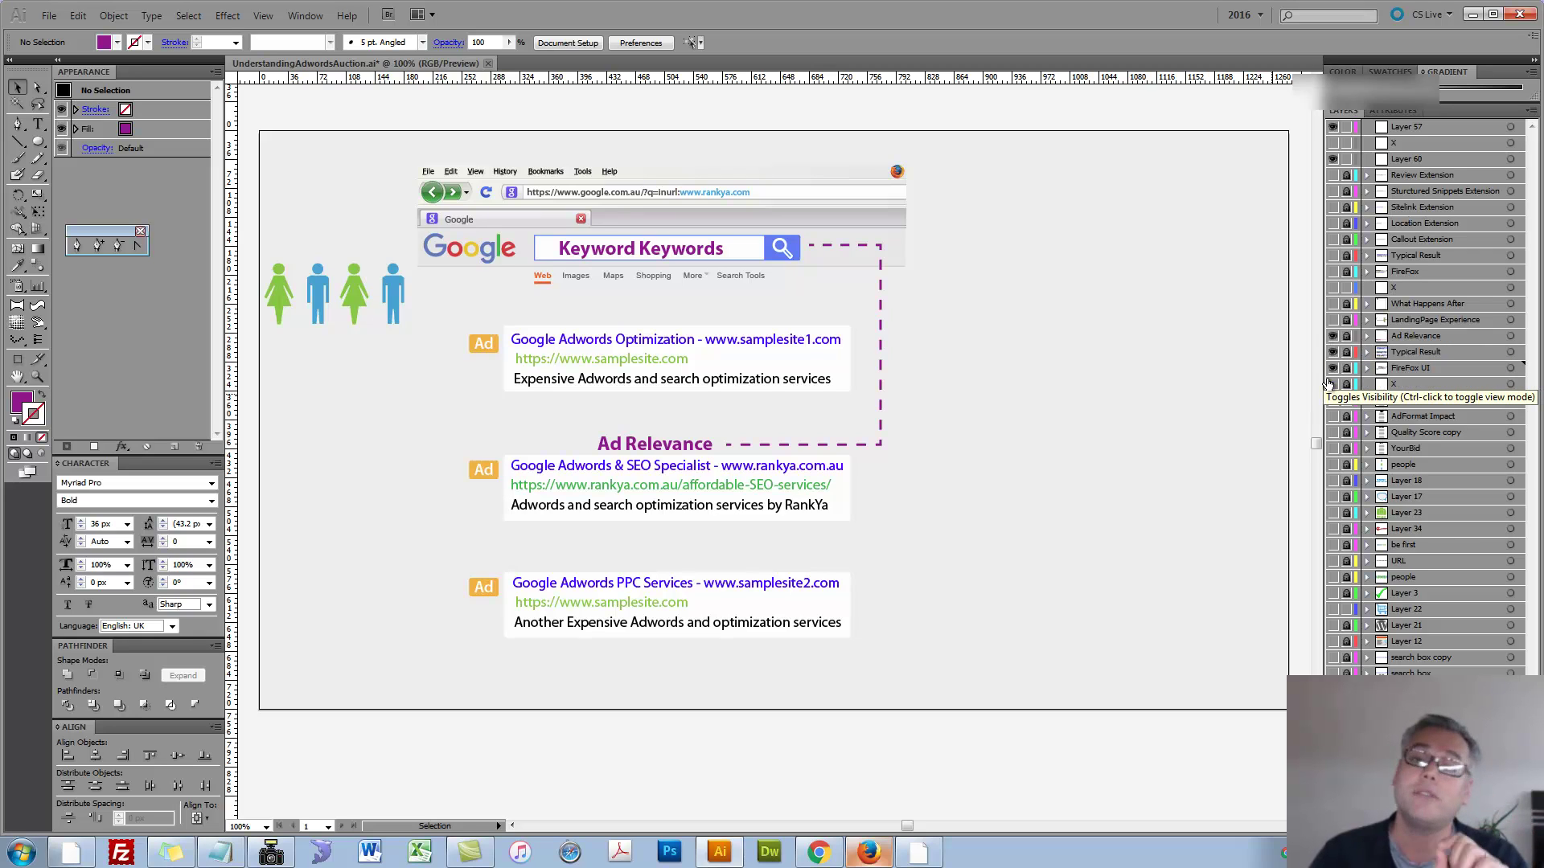
{"action": "mouse_move", "coordinate": [913, 850]}
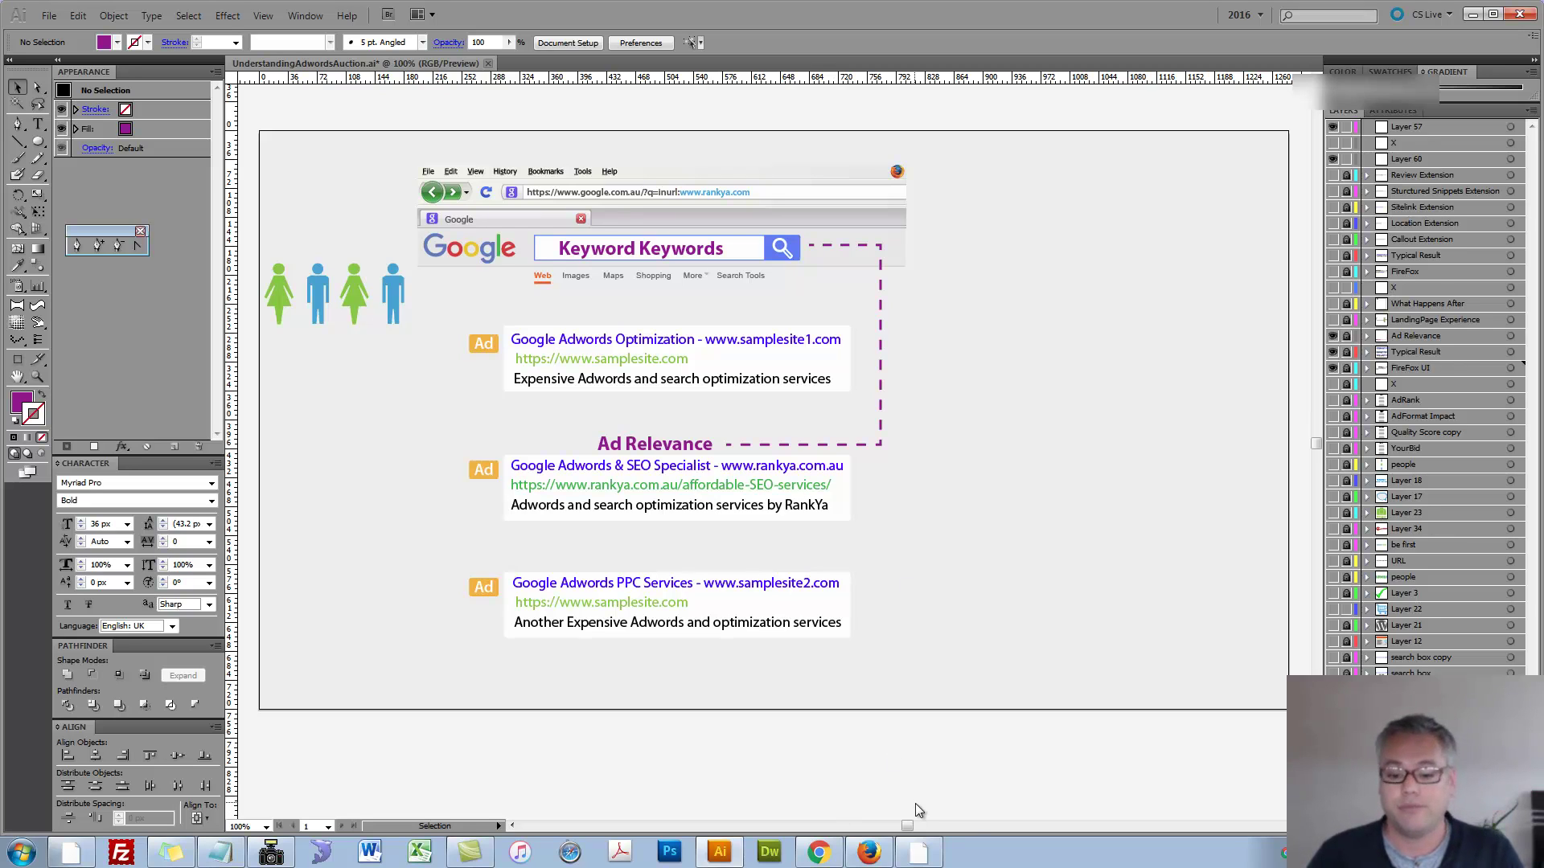
{"action": "left_click", "coordinate": [819, 852]}
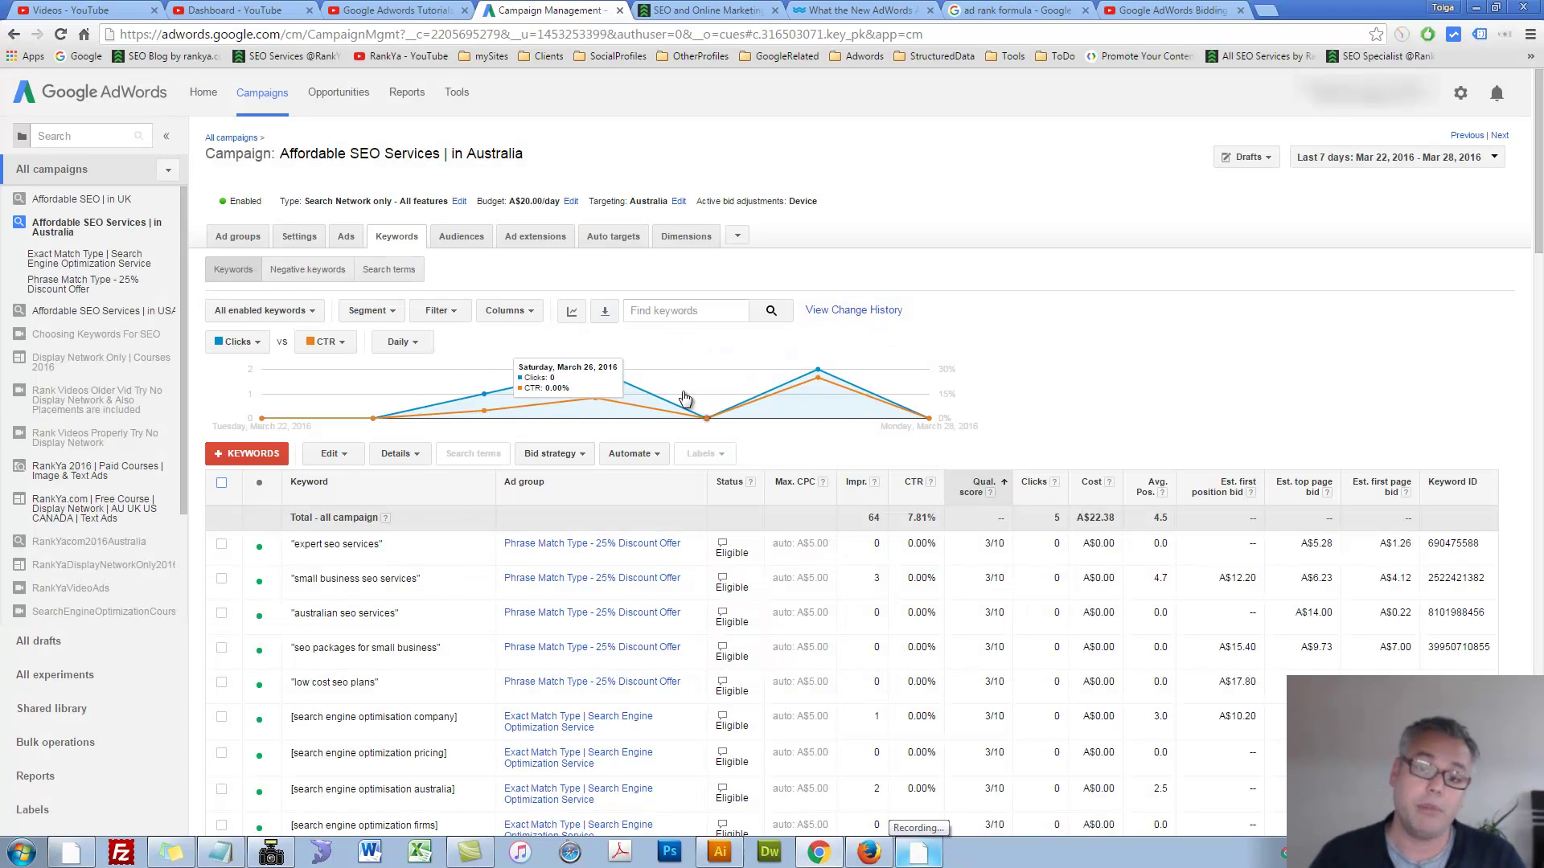
- Open the campaign's Ads tab and start editing the Low Cost SEO Services ad
{"action": "left_click", "coordinate": [346, 237]}
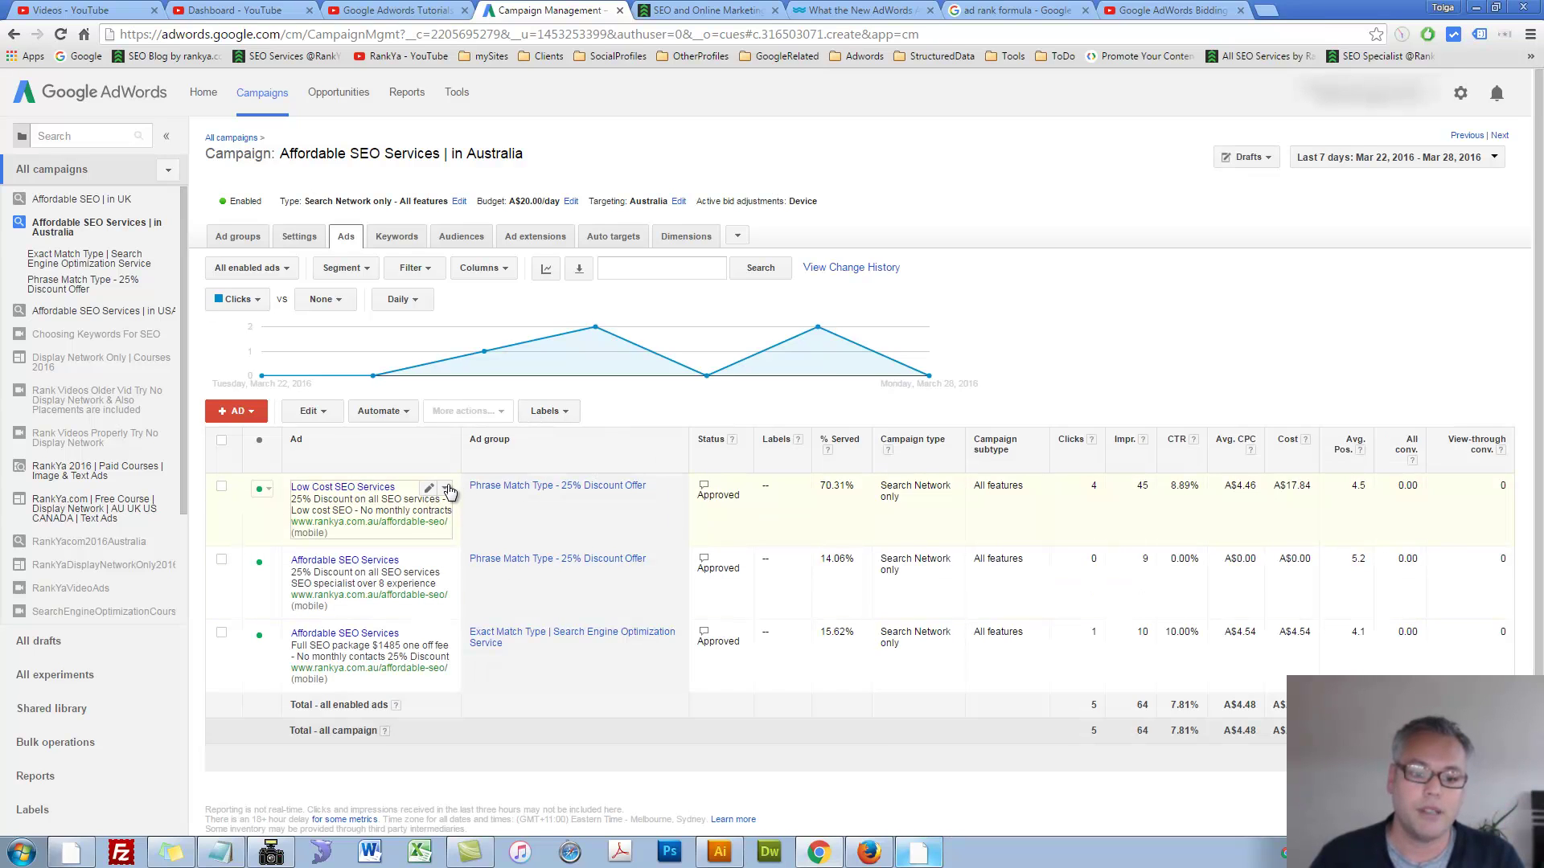
{"action": "left_click", "coordinate": [445, 488]}
{"action": "left_click", "coordinate": [456, 510]}
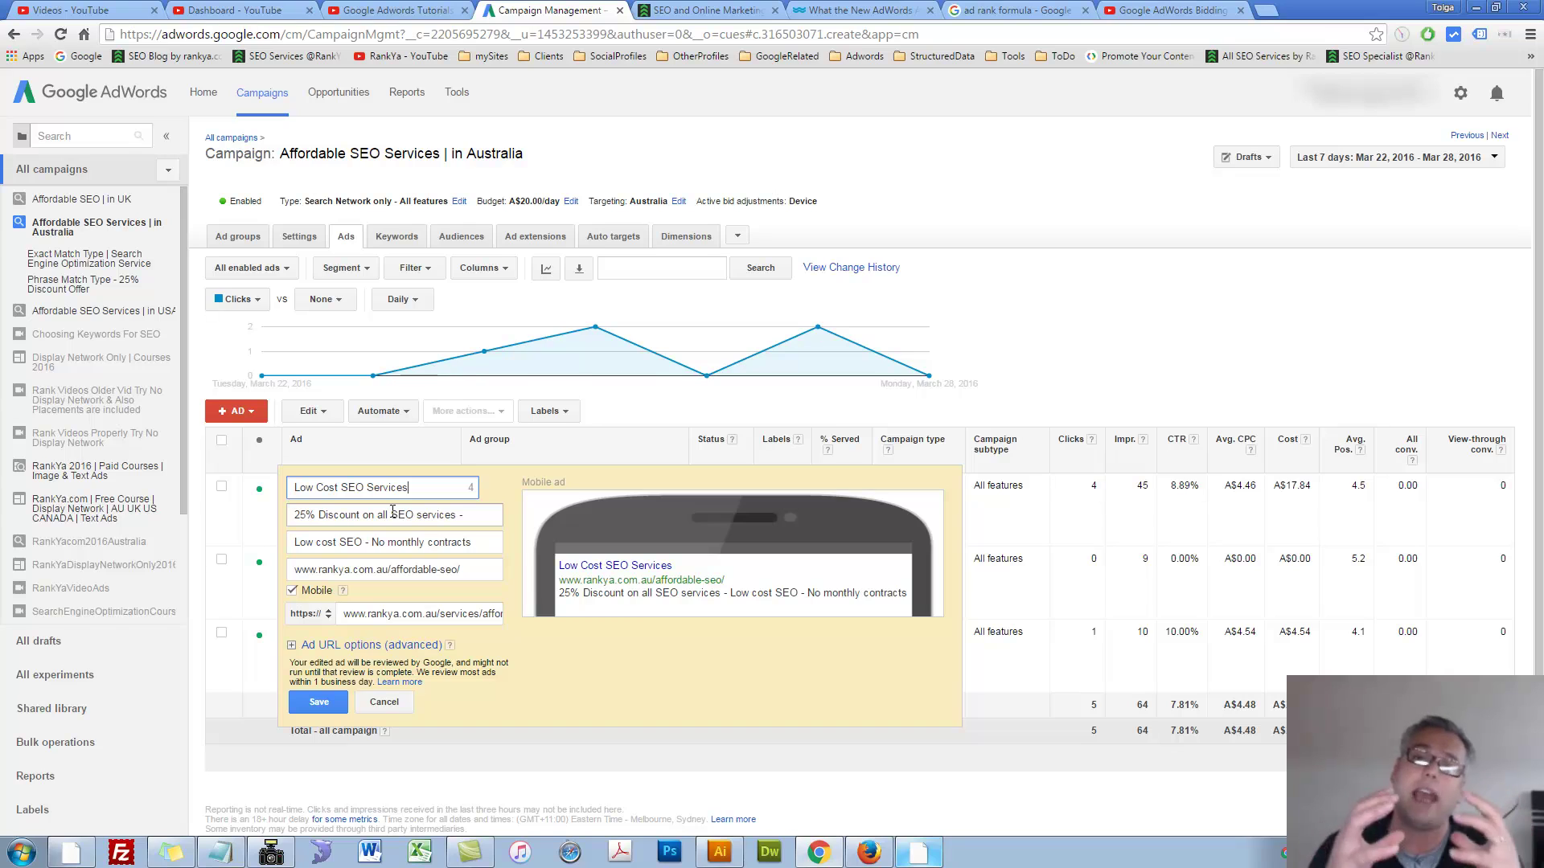
- Highlight the headline and description lines, toggle Mobile off and on, and select 'SEO Services'
{"action": "left_click_drag", "start_coordinate": [410, 487], "coordinate": [283, 488]}
{"action": "left_click_drag", "start_coordinate": [471, 516], "coordinate": [271, 517]}
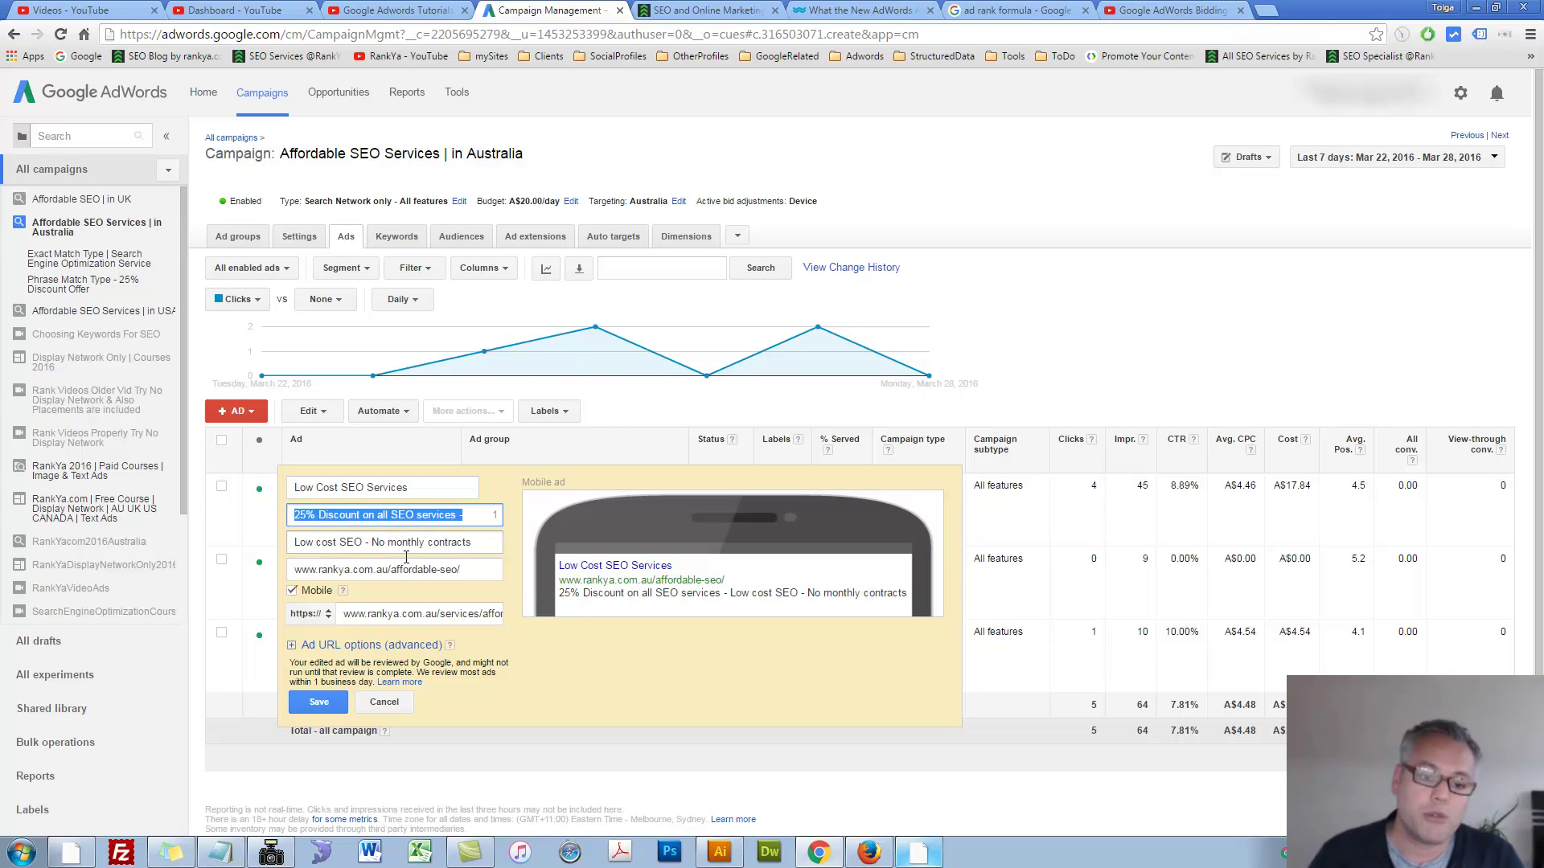
{"action": "left_click_drag", "start_coordinate": [483, 543], "coordinate": [291, 544]}
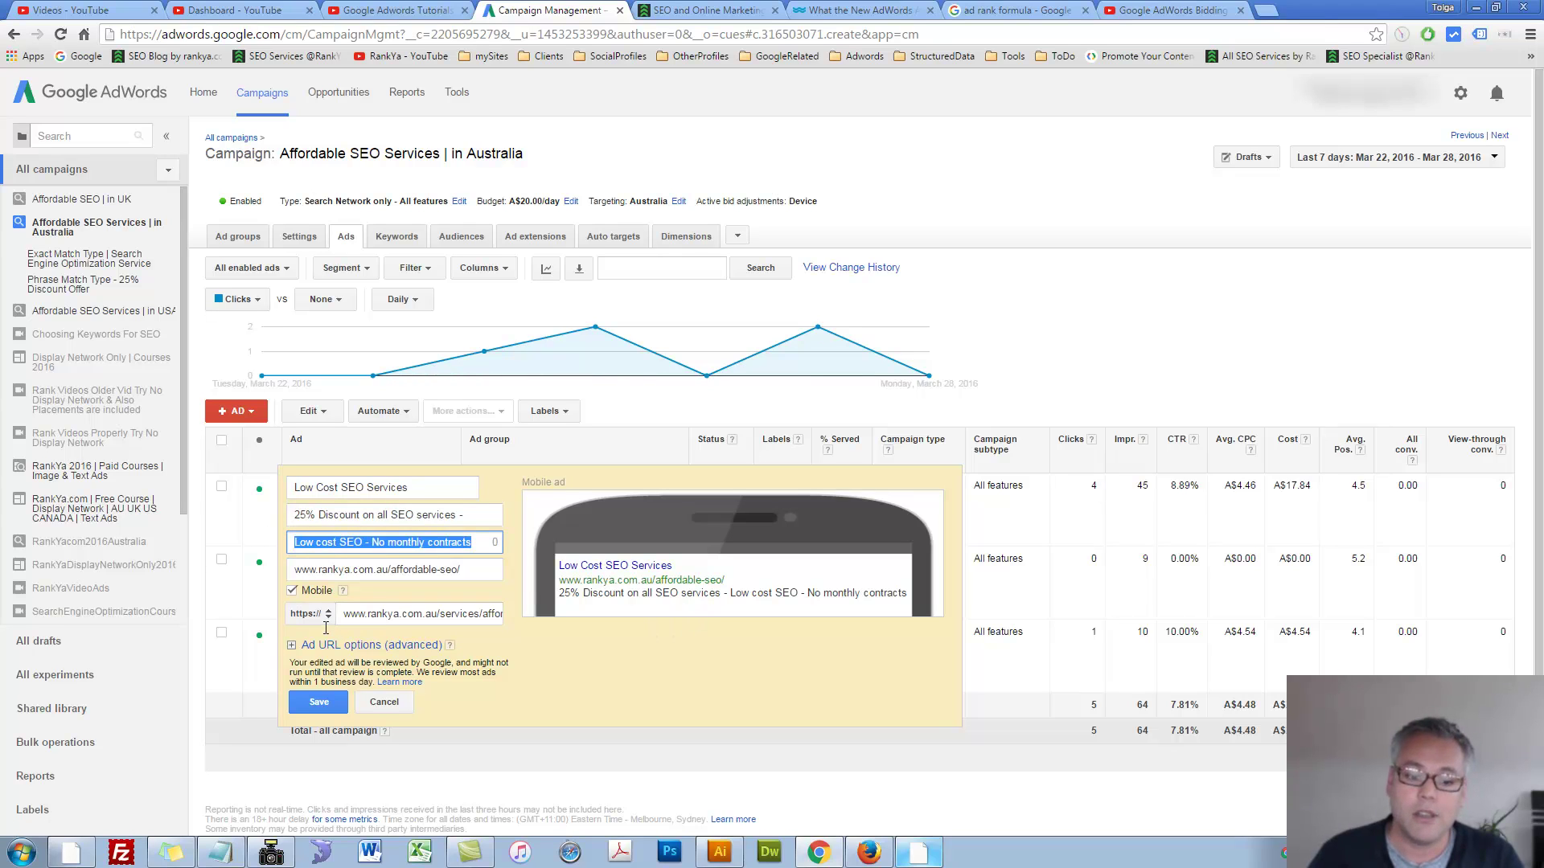
{"action": "left_click", "coordinate": [292, 591]}
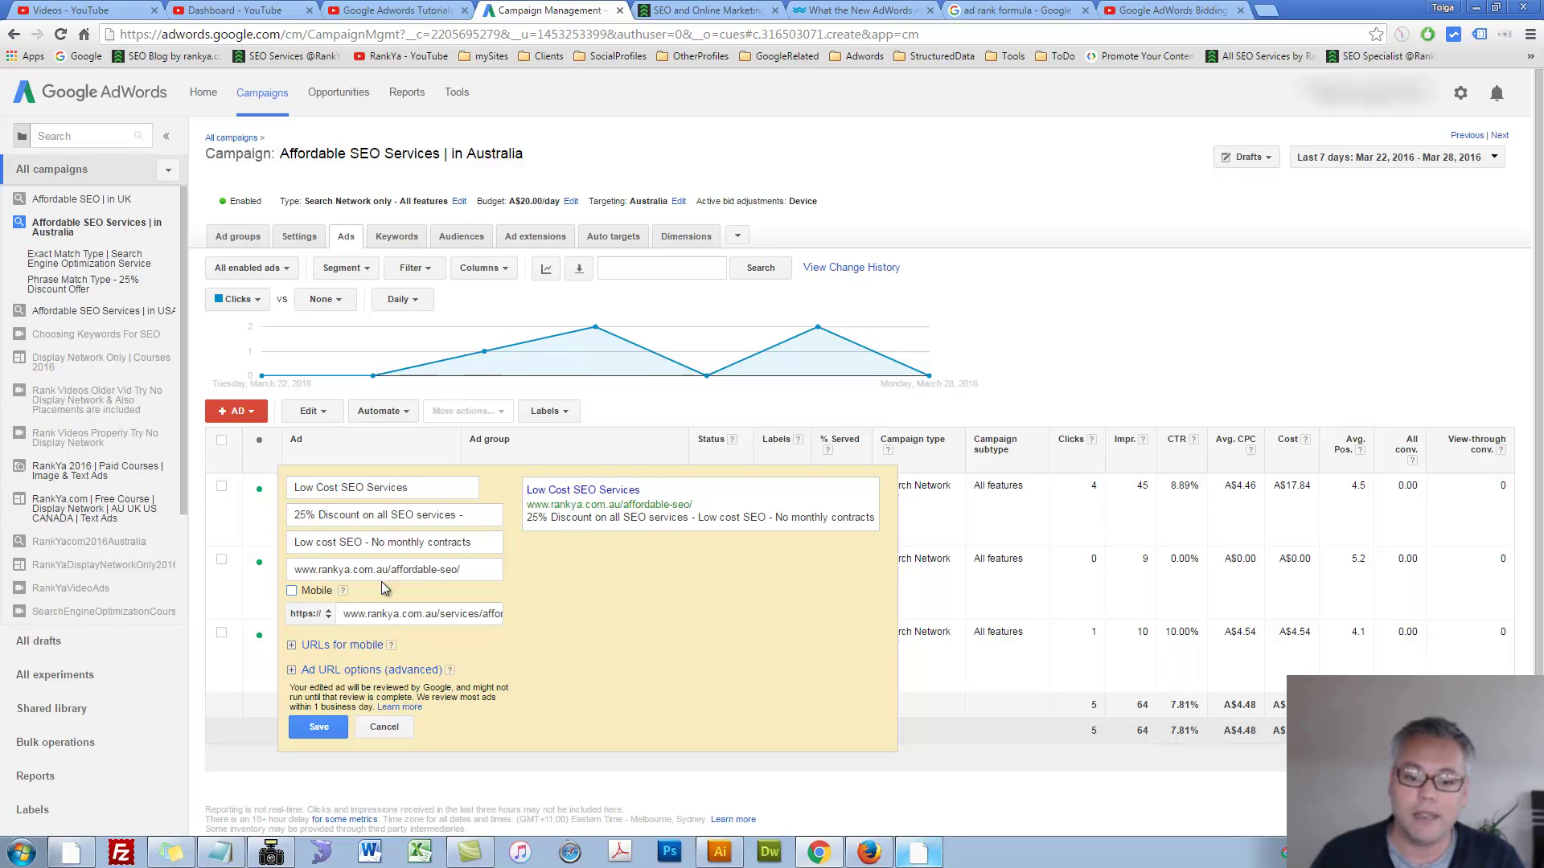
{"action": "left_click", "coordinate": [292, 592]}
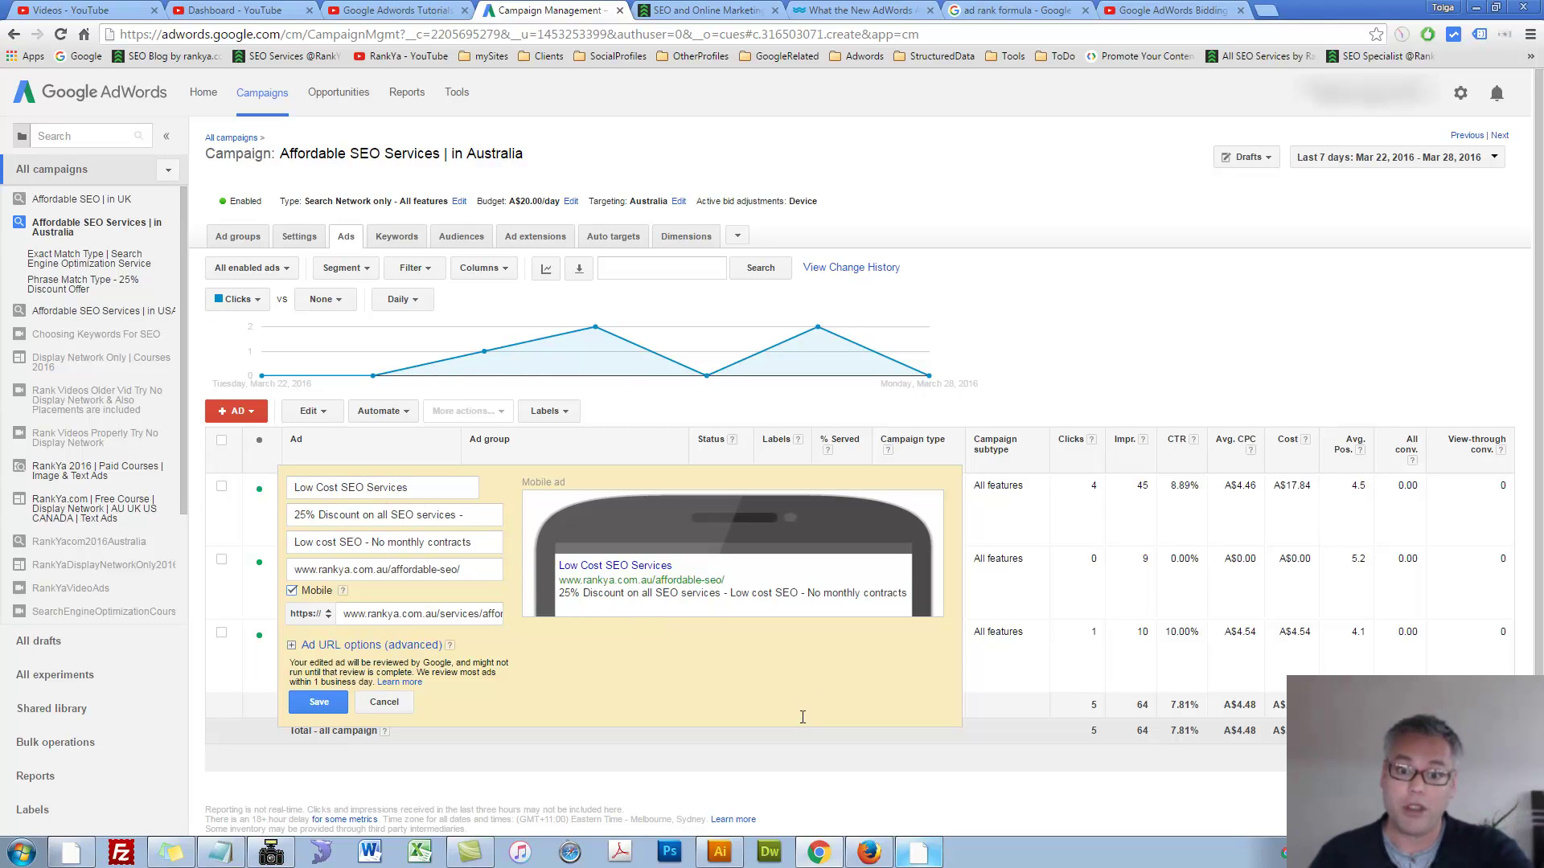
{"action": "left_click_drag", "start_coordinate": [432, 487], "coordinate": [342, 488]}
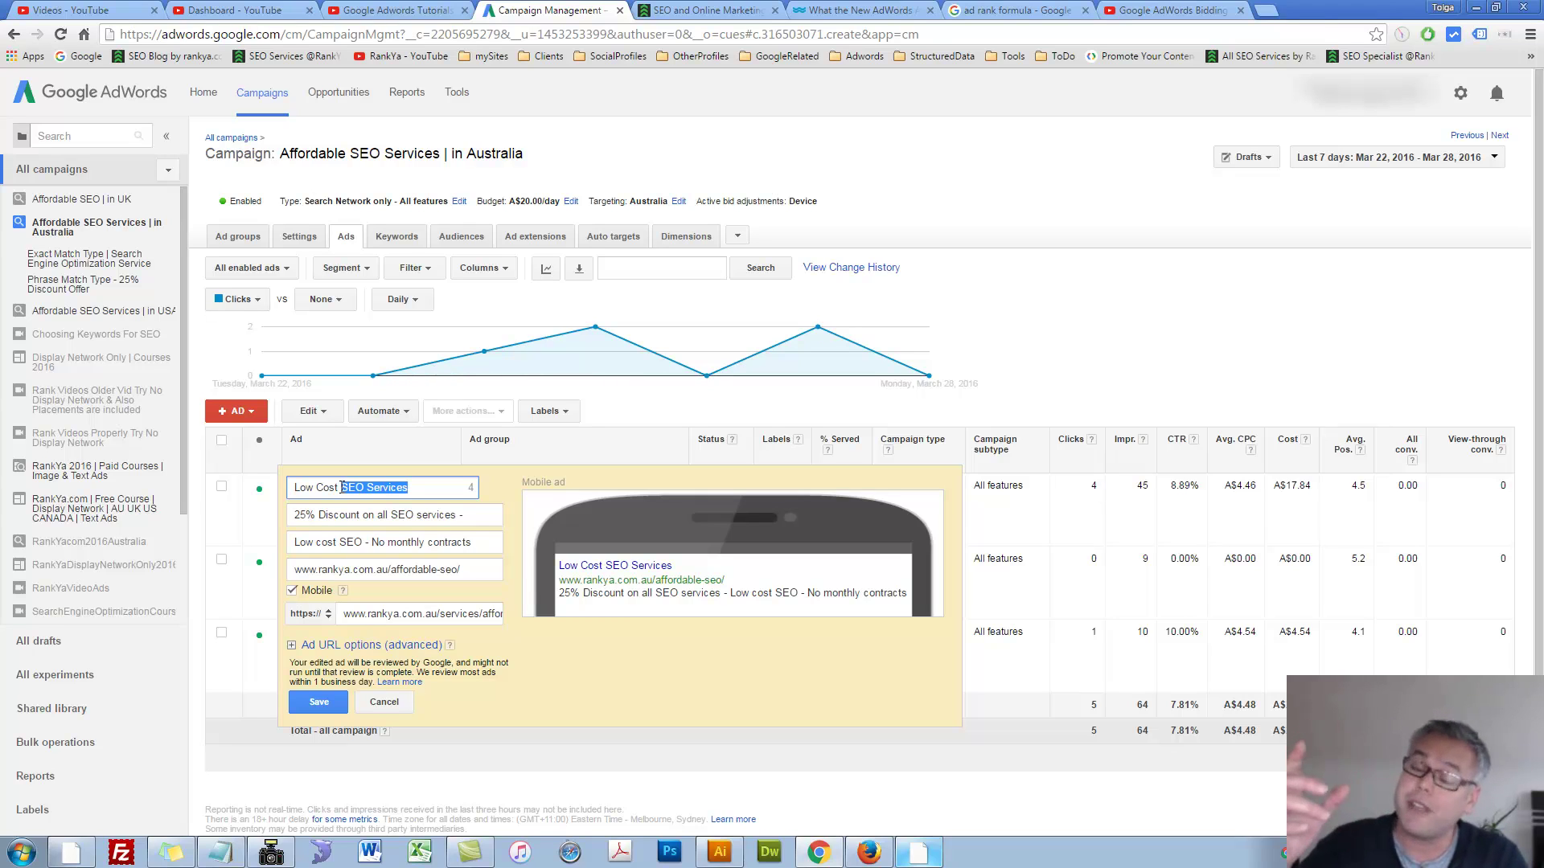
{"action": "left_click", "coordinate": [341, 488]}
{"action": "left_click_drag", "start_coordinate": [341, 488], "coordinate": [412, 488]}
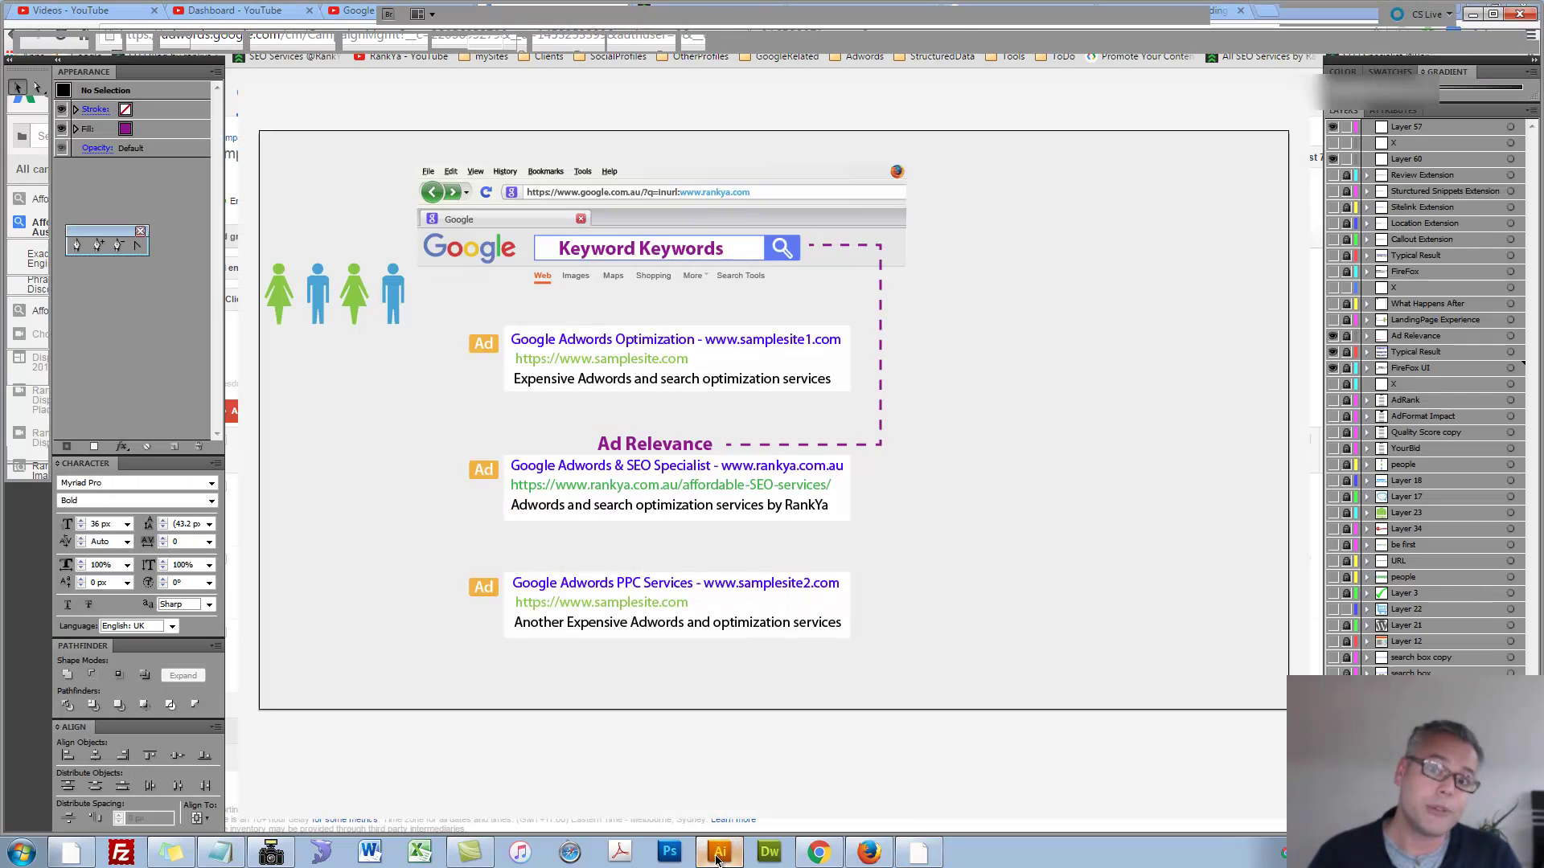
{"action": "left_click", "coordinate": [719, 853]}
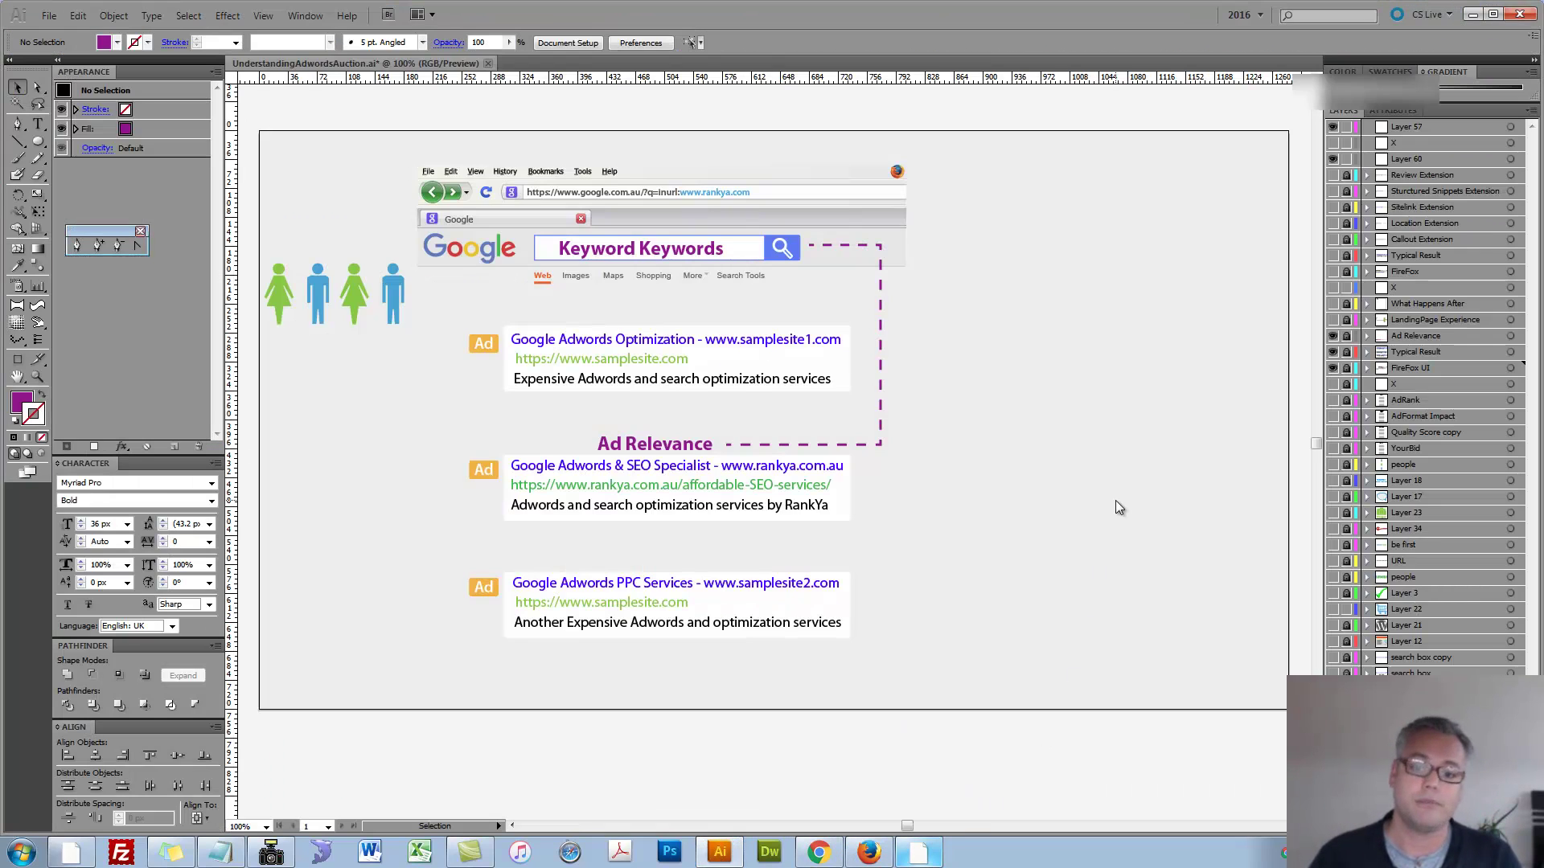
{"action": "left_click", "coordinate": [1333, 321]}
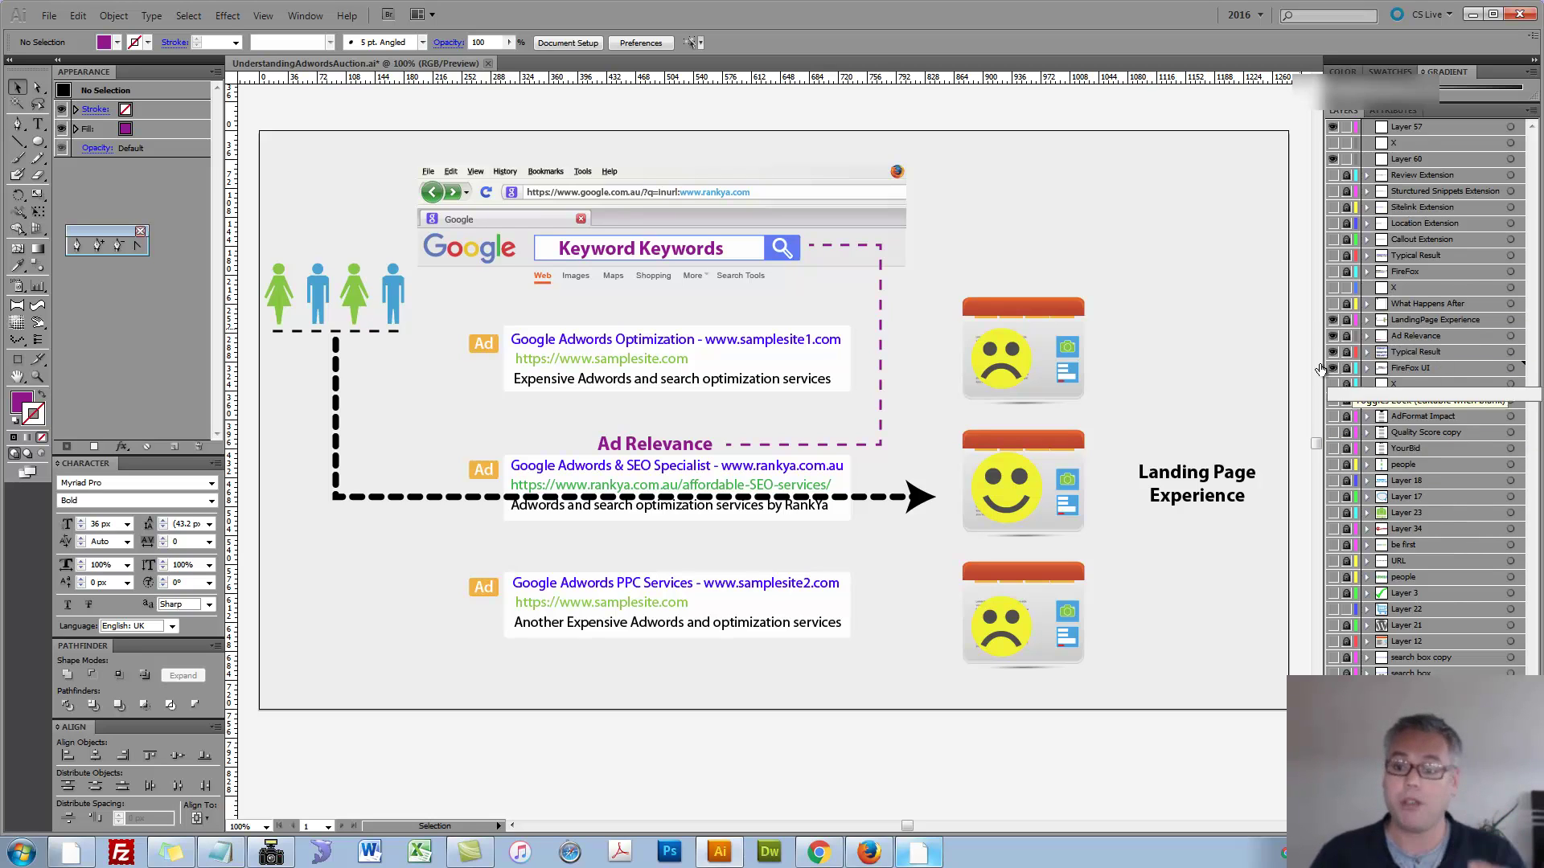
{"action": "left_click", "coordinate": [1333, 320]}
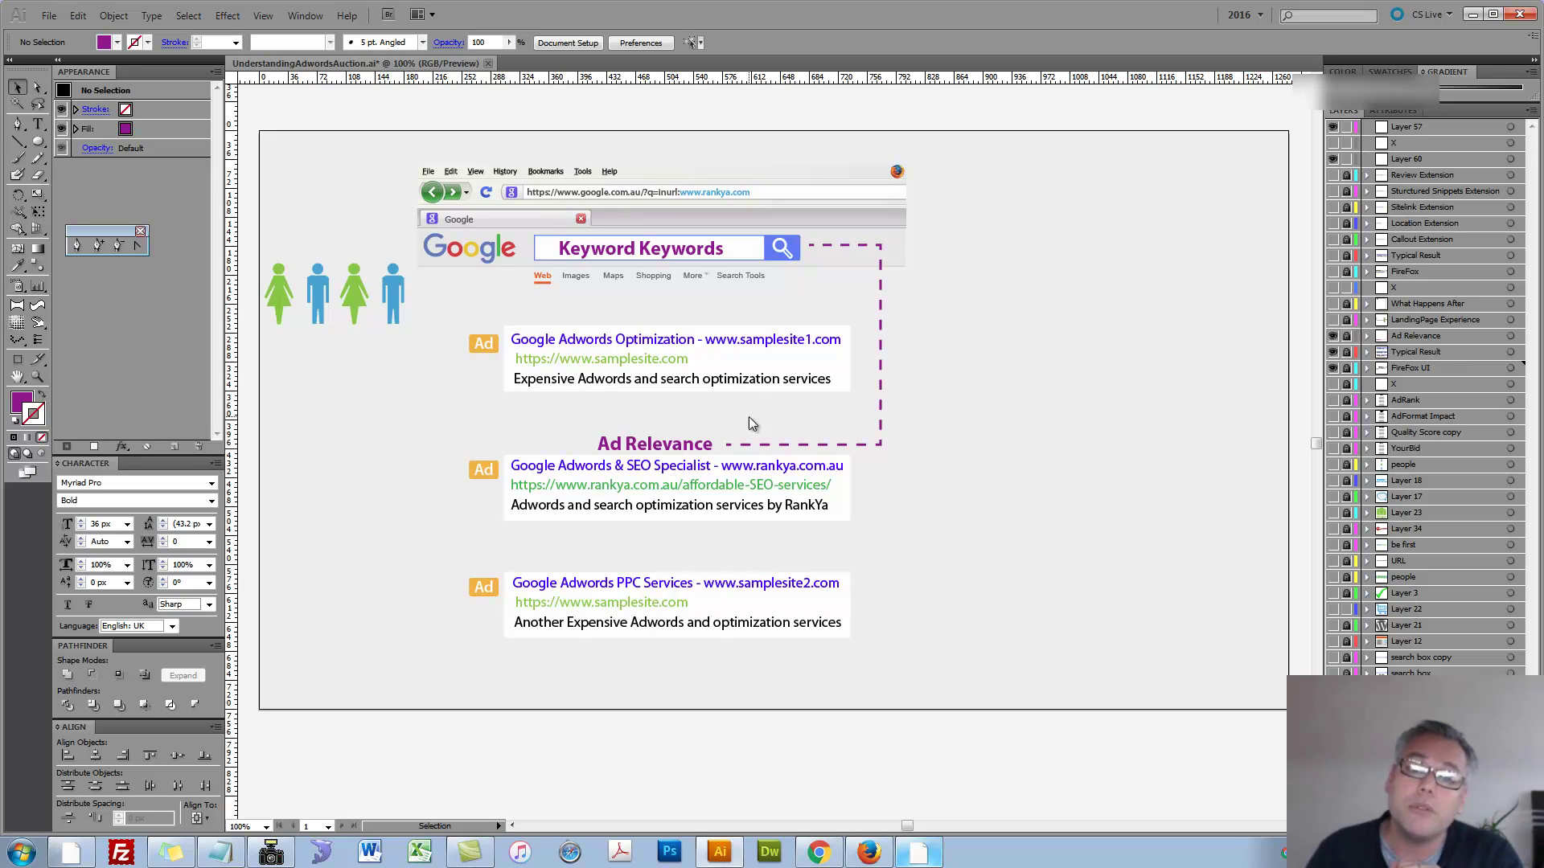
{"action": "left_click", "coordinate": [1391, 159]}
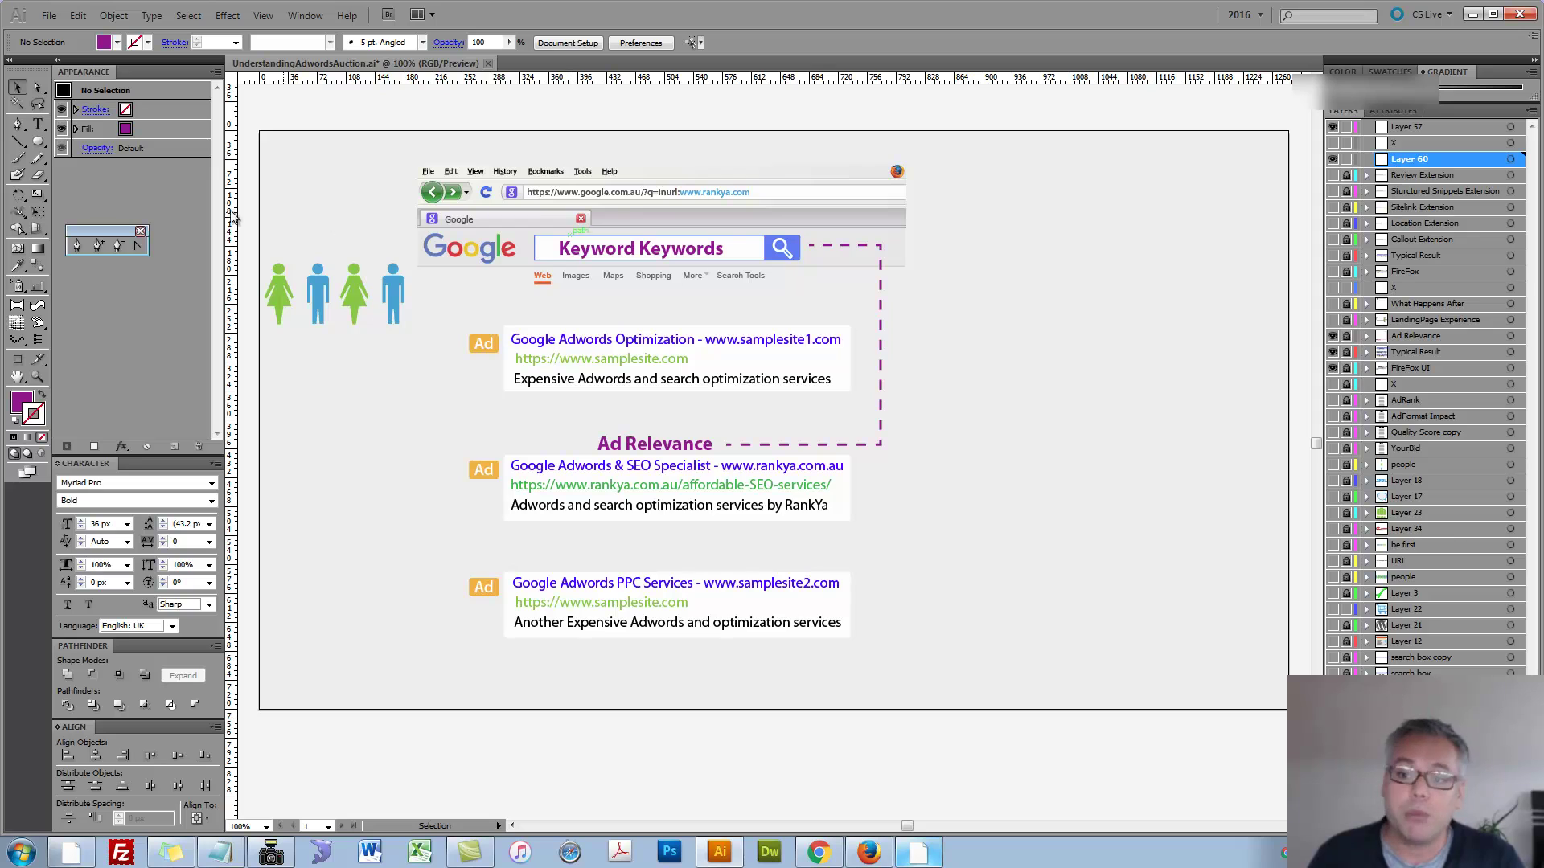
{"action": "left_click", "coordinate": [18, 158]}
{"action": "mouse_move", "coordinate": [328, 251]}
{"action": "left_mouse_down"}
{"action": "mouse_move", "coordinate": [364, 333]}
{"action": "mouse_move", "coordinate": [623, 246]}
{"action": "mouse_move", "coordinate": [517, 330]}
{"action": "mouse_move", "coordinate": [571, 494]}
{"action": "mouse_move", "coordinate": [560, 472]}
{"action": "mouse_move", "coordinate": [676, 499]}
{"action": "mouse_move", "coordinate": [563, 483]}
{"action": "mouse_move", "coordinate": [643, 529]}
{"action": "left_mouse_up"}
{"action": "key", "text": "ctrl+z"}
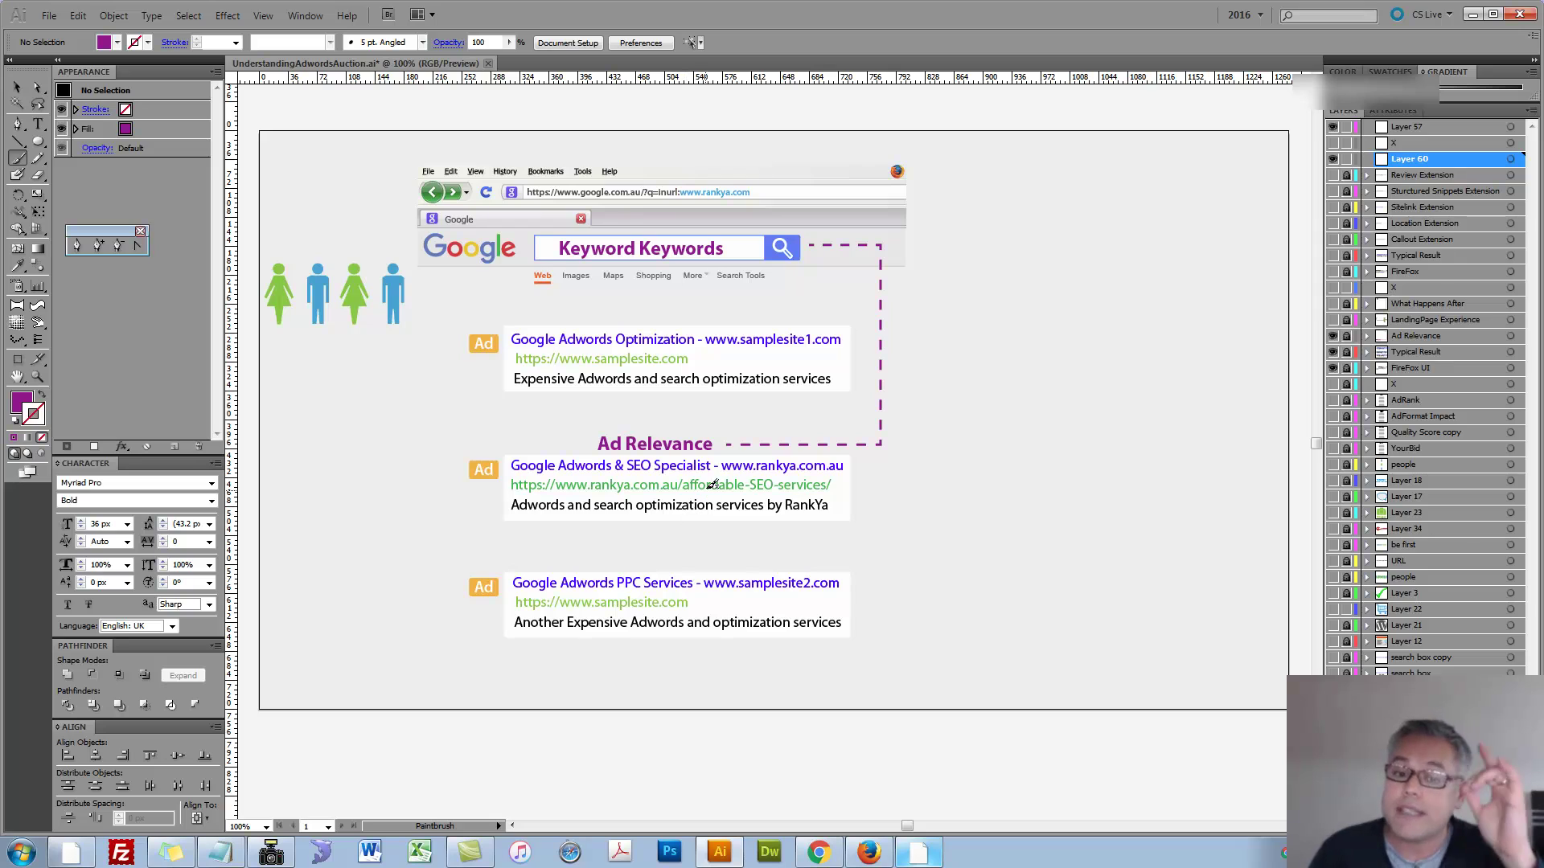
{"action": "mouse_move", "coordinate": [671, 426]}
{"action": "left_mouse_down"}
{"action": "mouse_move", "coordinate": [494, 452]}
{"action": "mouse_move", "coordinate": [643, 552]}
{"action": "mouse_move", "coordinate": [838, 442]}
{"action": "mouse_move", "coordinate": [578, 433]}
{"action": "mouse_move", "coordinate": [692, 471]}
{"action": "mouse_move", "coordinate": [679, 519]}
{"action": "mouse_move", "coordinate": [595, 466]}
{"action": "mouse_move", "coordinate": [664, 499]}
{"action": "left_mouse_up"}
{"action": "key", "text": "ctrl+z"}
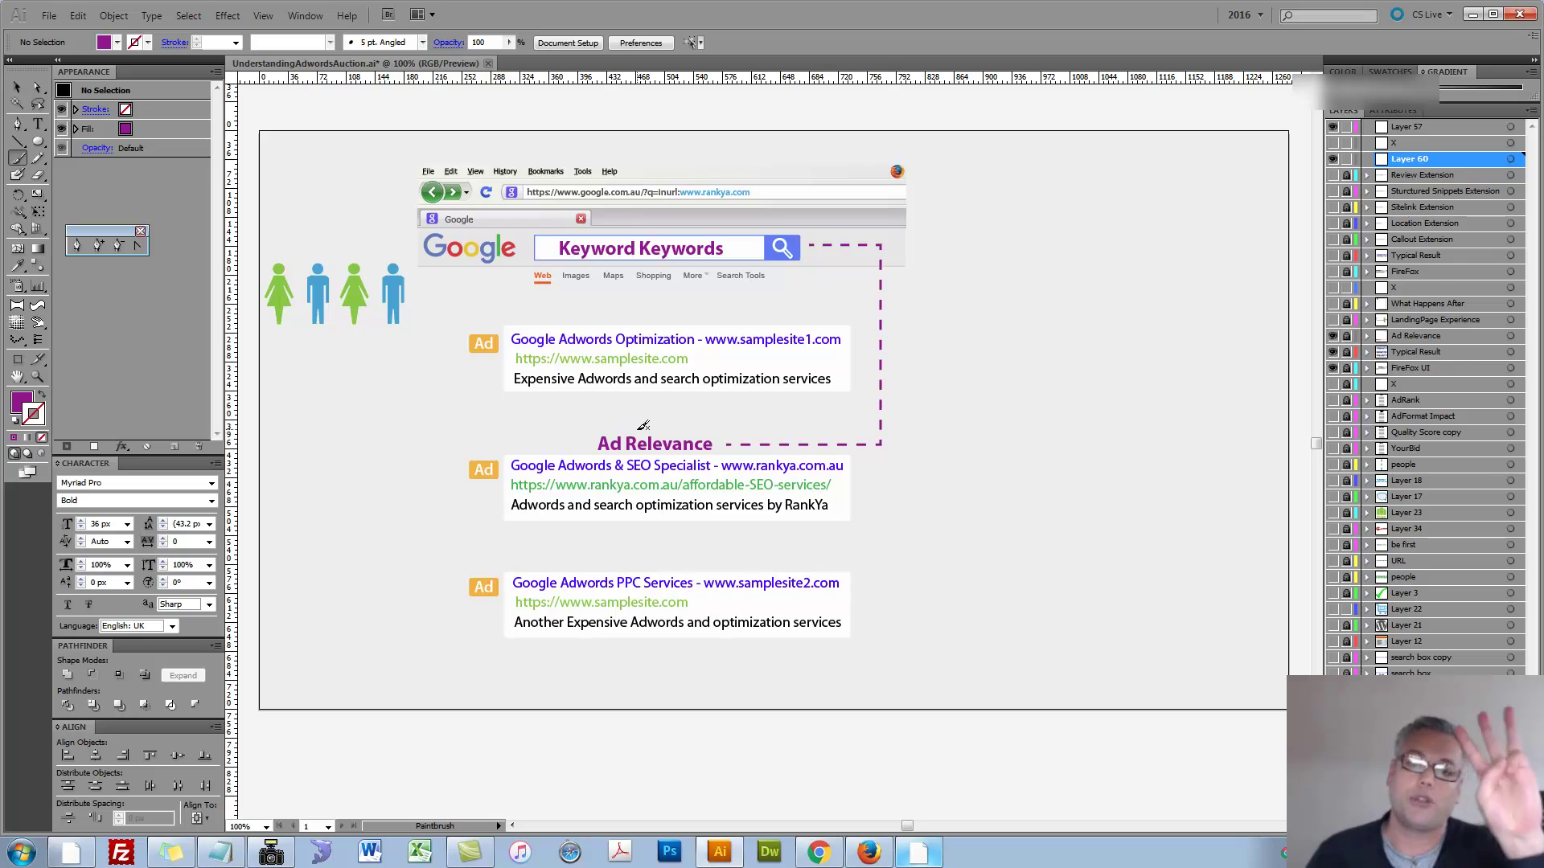
- Sketch and undo purple circles around the search box and RankYa ad, then show LandingPage Experience
{"action": "mouse_move", "coordinate": [613, 211]}
{"action": "left_mouse_down"}
{"action": "mouse_move", "coordinate": [655, 307]}
{"action": "mouse_move", "coordinate": [565, 209]}
{"action": "left_mouse_up"}
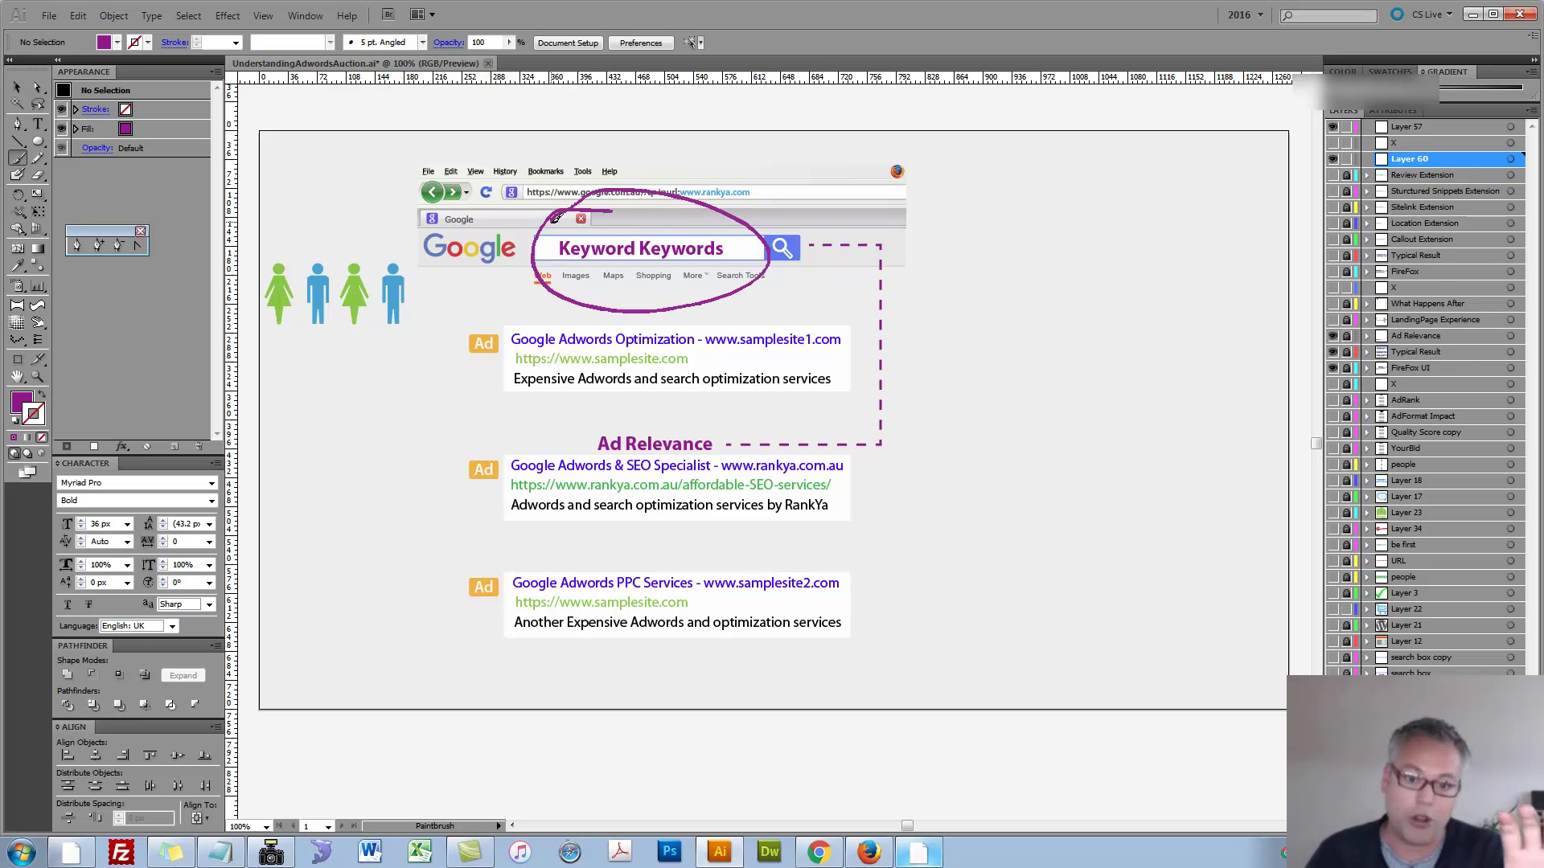
{"action": "mouse_move", "coordinate": [554, 219]}
{"action": "left_mouse_down"}
{"action": "mouse_move", "coordinate": [424, 388]}
{"action": "mouse_move", "coordinate": [504, 511]}
{"action": "mouse_move", "coordinate": [608, 464]}
{"action": "mouse_move", "coordinate": [570, 505]}
{"action": "left_mouse_up"}
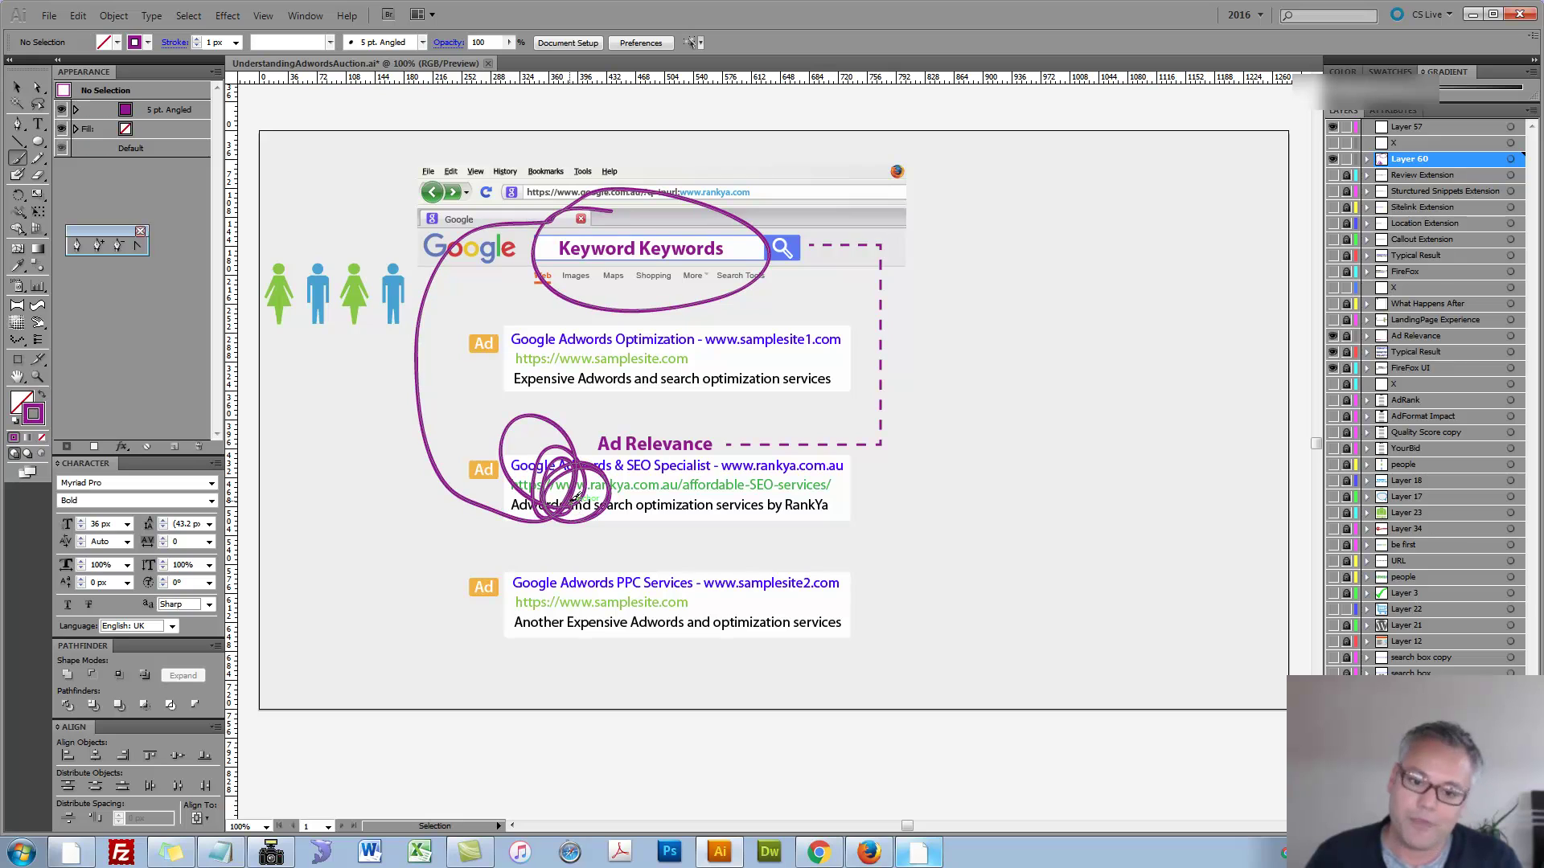
{"action": "key", "text": "ctrl+z"}
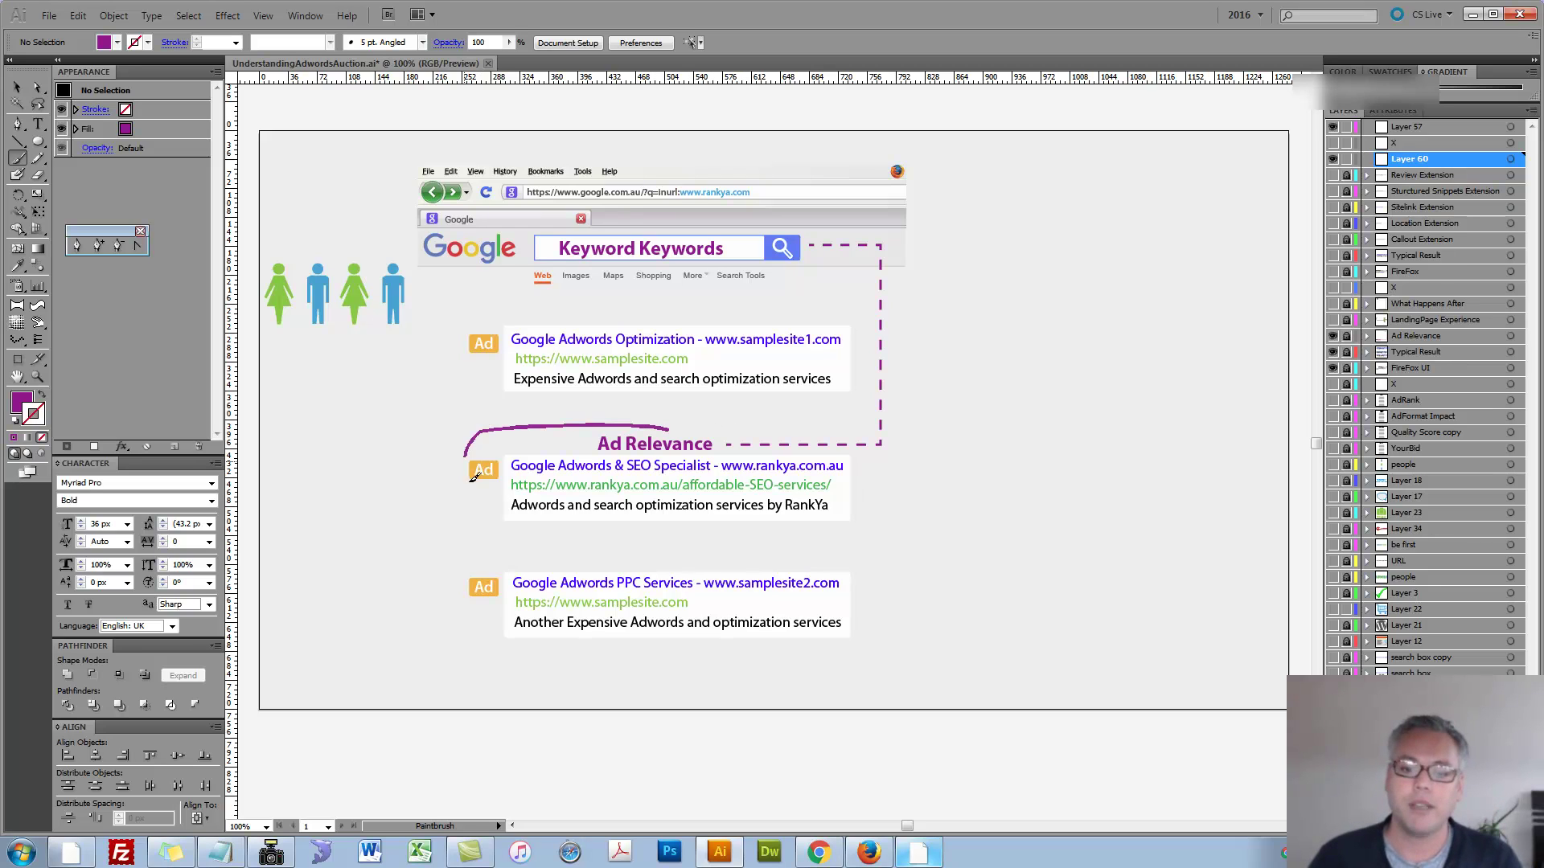
{"action": "mouse_move", "coordinate": [474, 478]}
{"action": "left_mouse_down"}
{"action": "mouse_move", "coordinate": [757, 432]}
{"action": "mouse_move", "coordinate": [593, 412]}
{"action": "left_mouse_up"}
{"action": "mouse_move", "coordinate": [584, 218]}
{"action": "left_mouse_down"}
{"action": "mouse_move", "coordinate": [798, 256]}
{"action": "mouse_move", "coordinate": [692, 197]}
{"action": "mouse_move", "coordinate": [584, 205]}
{"action": "left_mouse_up"}
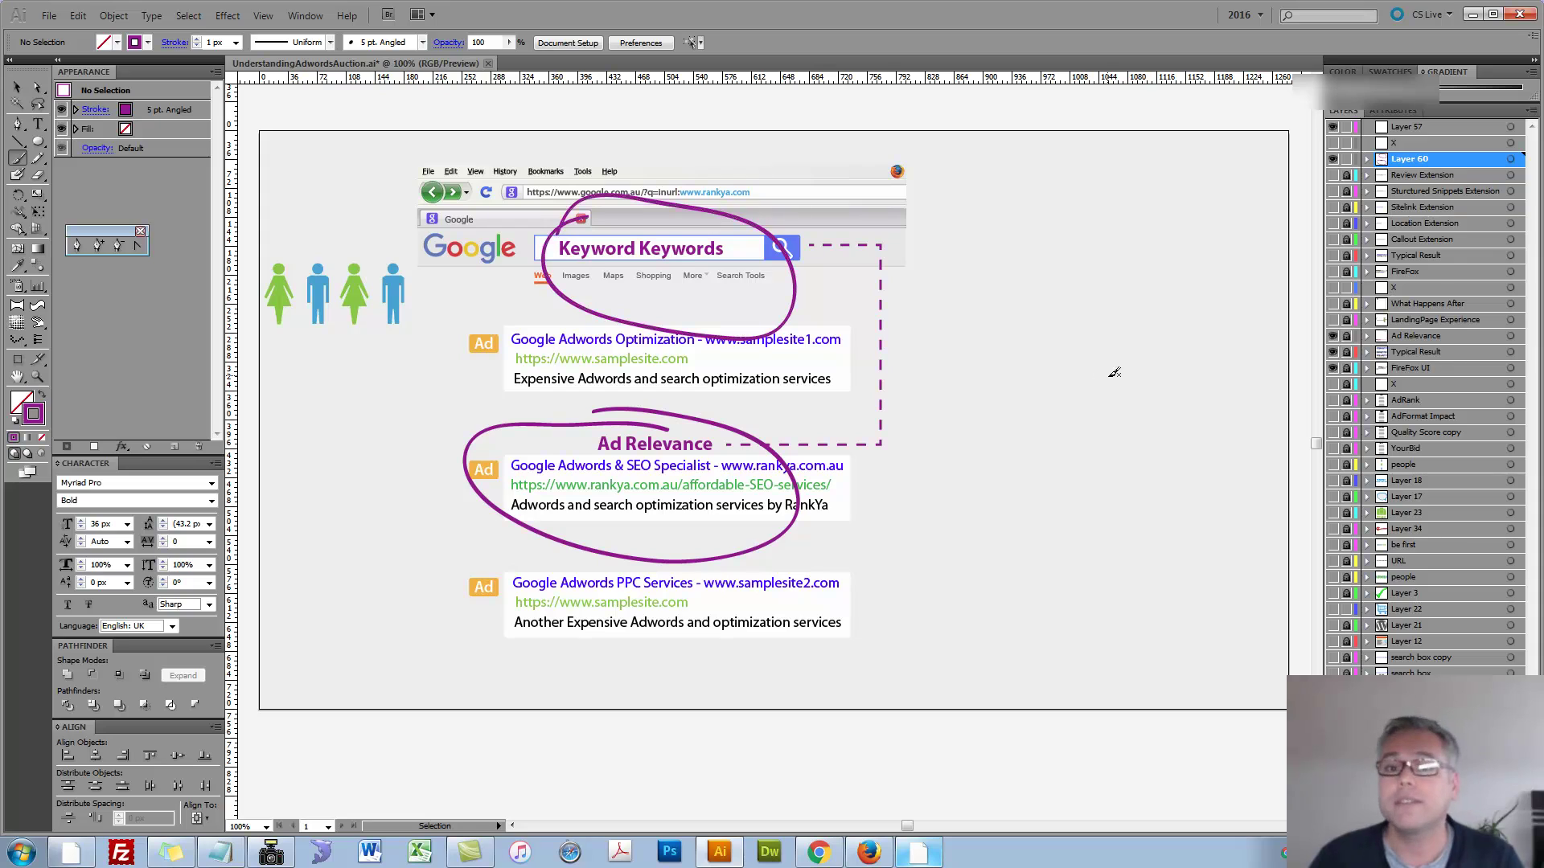
{"action": "key", "text": "ctrl+z"}
{"action": "key", "text": "ctrl+z"}
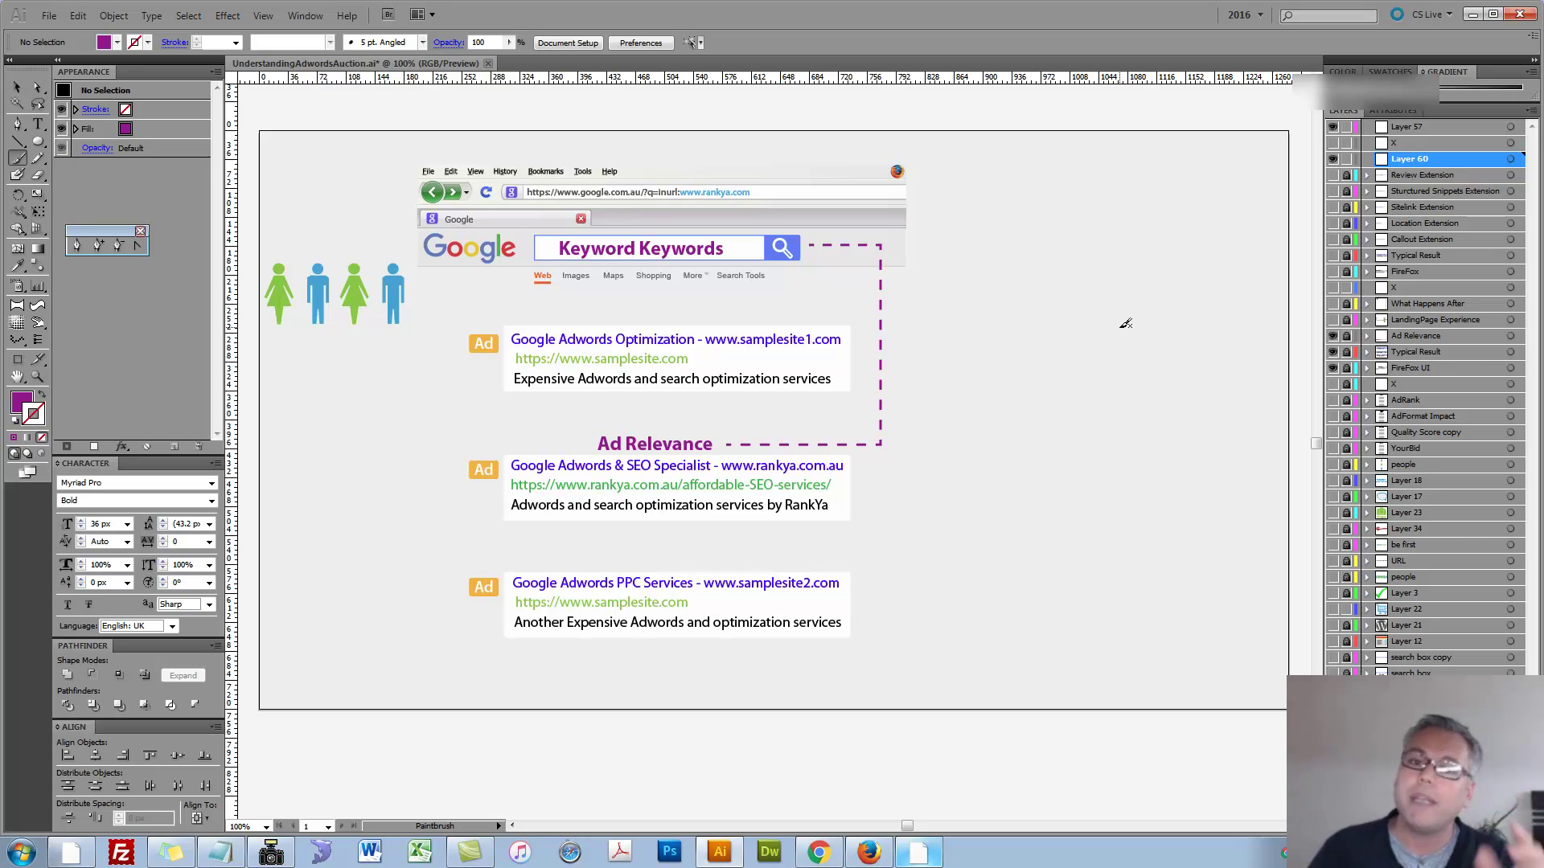
{"action": "left_click", "coordinate": [1332, 320]}
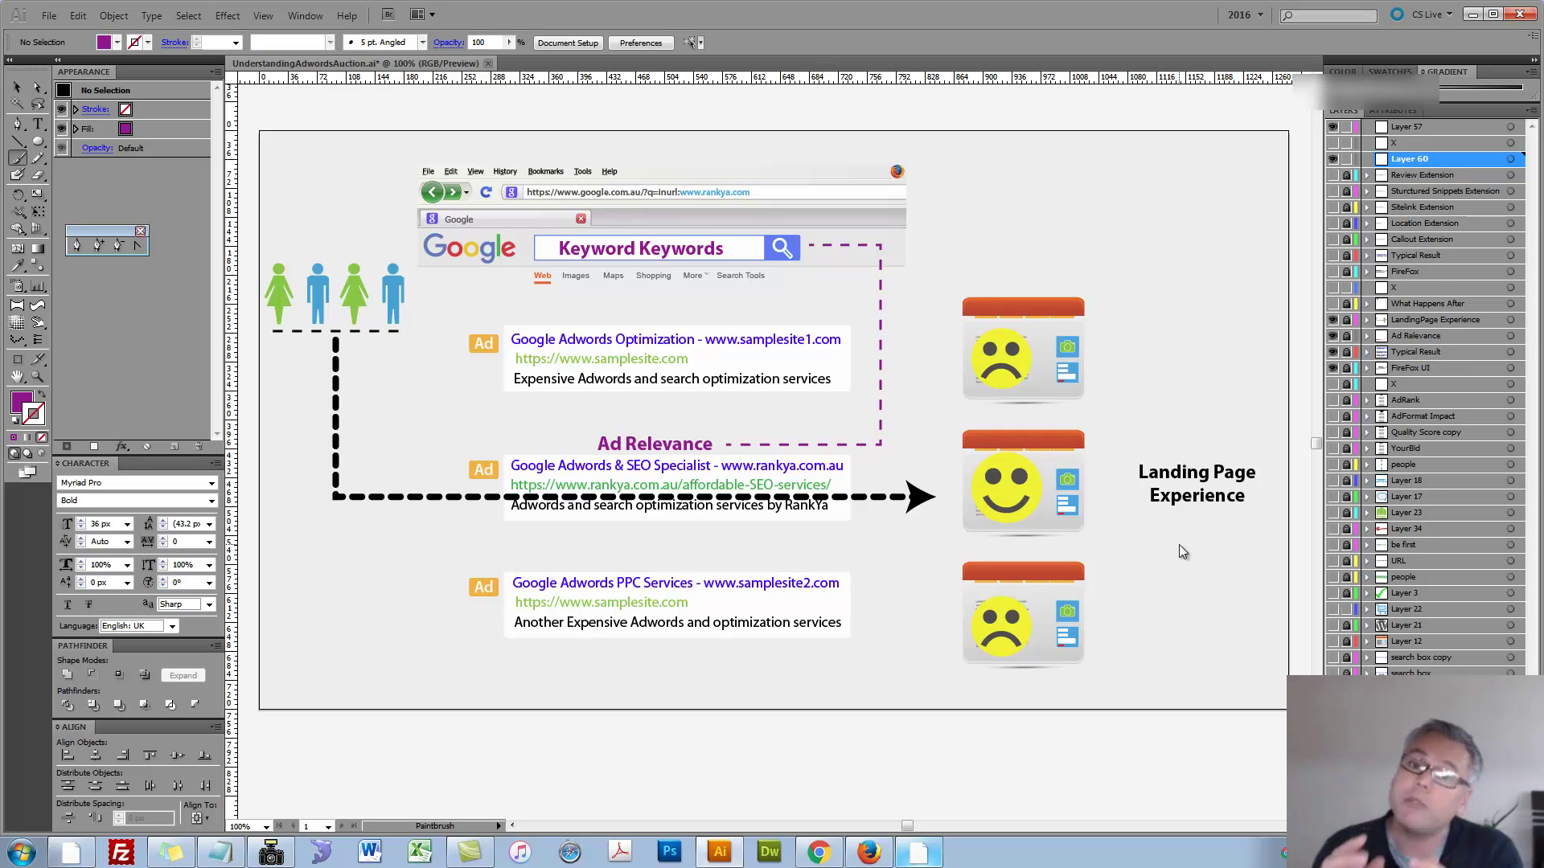
- Open rankya.com's Conversions blog category in a new Chrome tab, view it, then return to Illustrator
{"action": "left_click", "coordinate": [818, 852]}
{"action": "left_click", "coordinate": [766, 15]}
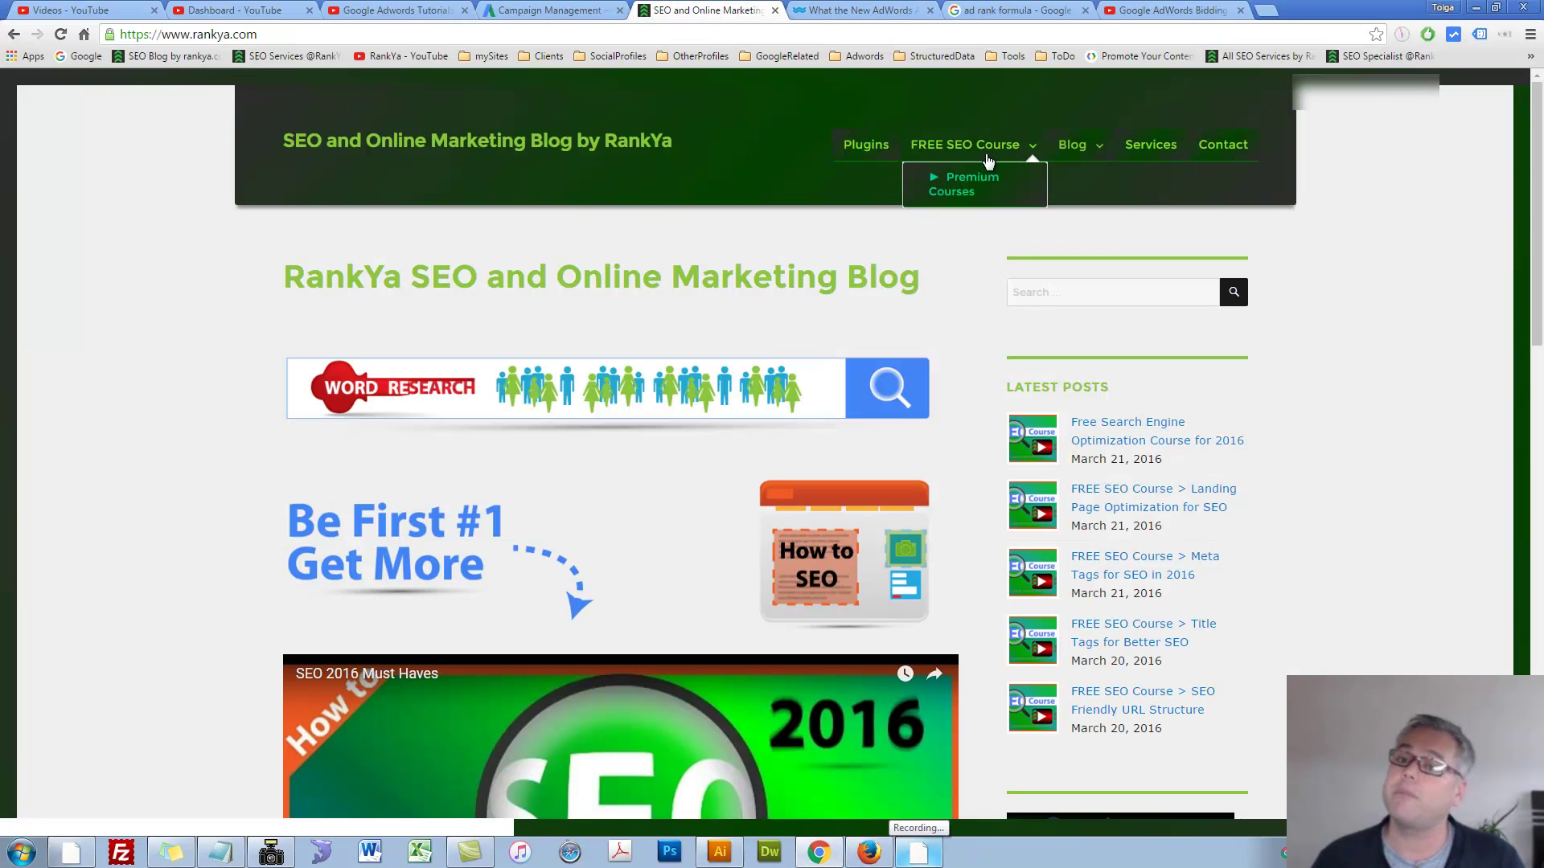
{"action": "middle_click", "coordinate": [1045, 239]}
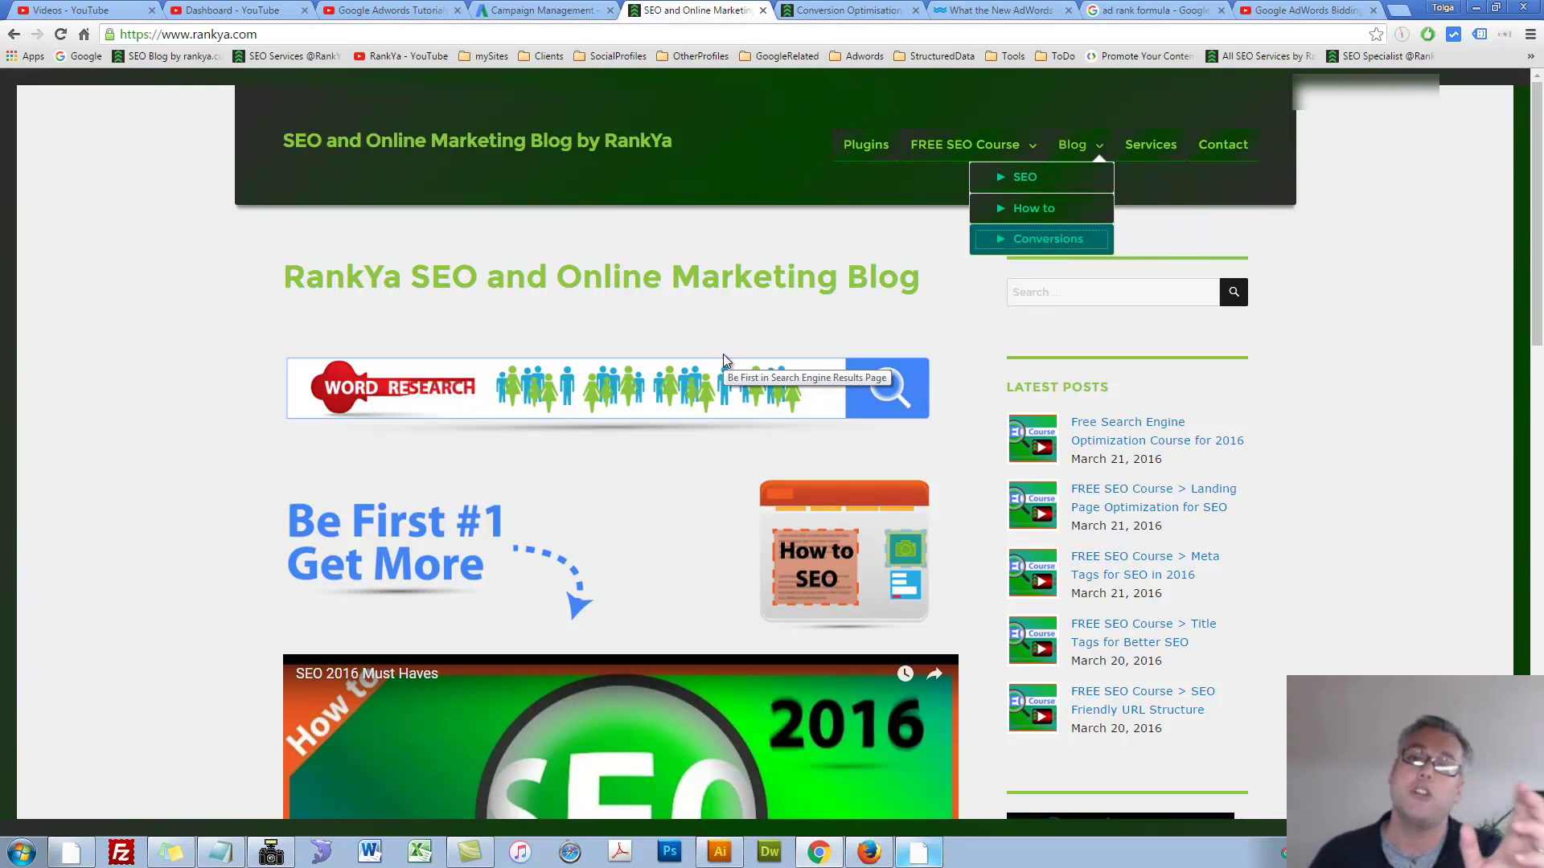
{"action": "left_click", "coordinate": [840, 14]}
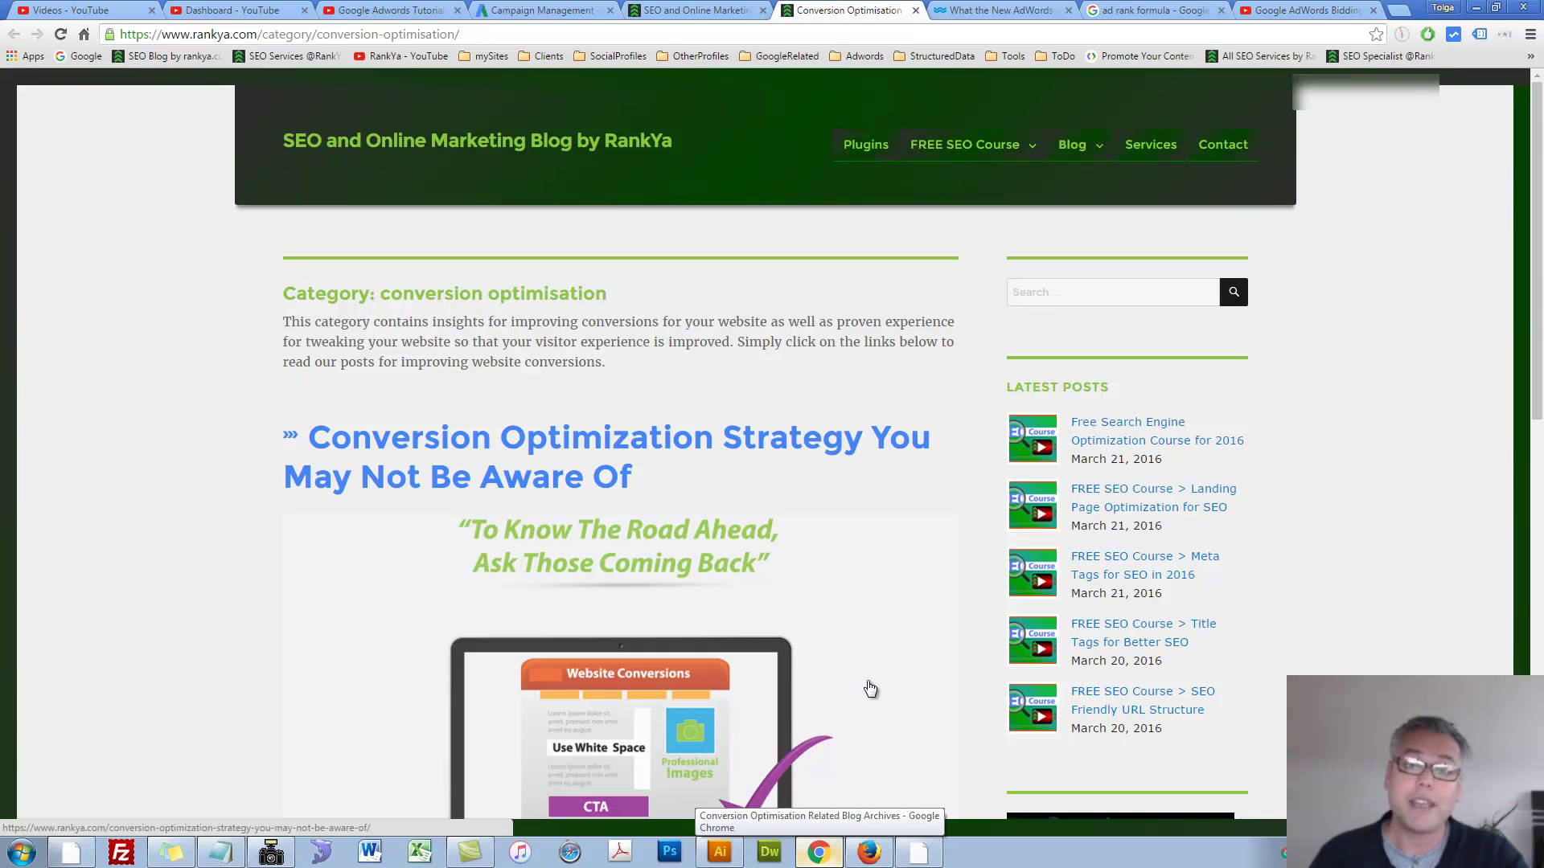
{"action": "left_click", "coordinate": [720, 853]}
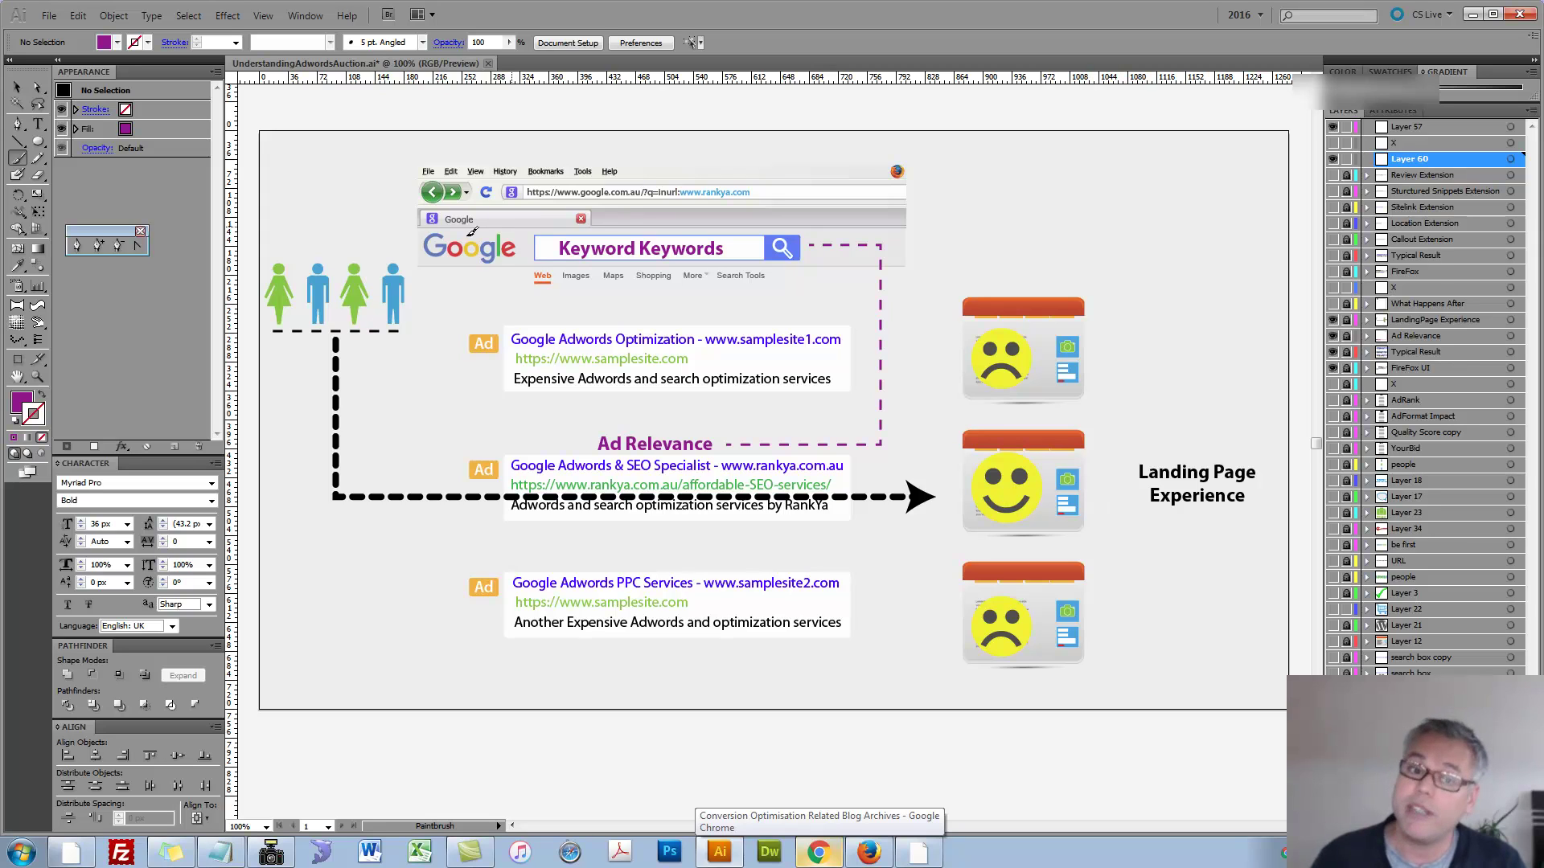
- Circle the people icons, search term, smiley page and Ad Relevance label in purple, then undo
{"action": "mouse_move", "coordinate": [311, 238]}
{"action": "left_mouse_down"}
{"action": "mouse_move", "coordinate": [288, 340]}
{"action": "mouse_move", "coordinate": [369, 252]}
{"action": "left_mouse_up"}
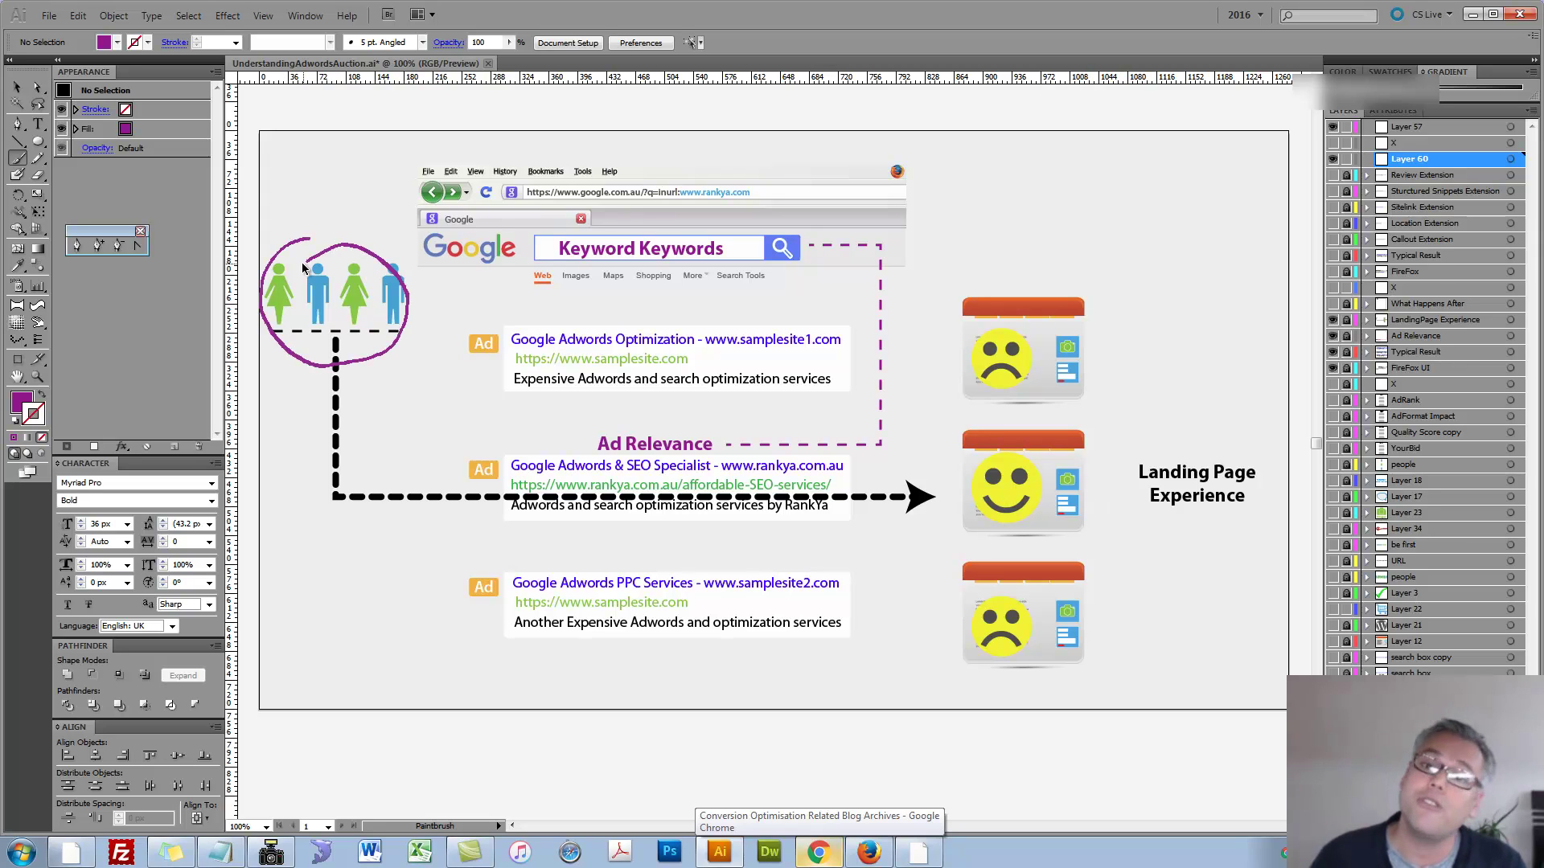
{"action": "key", "text": "ctrl+z"}
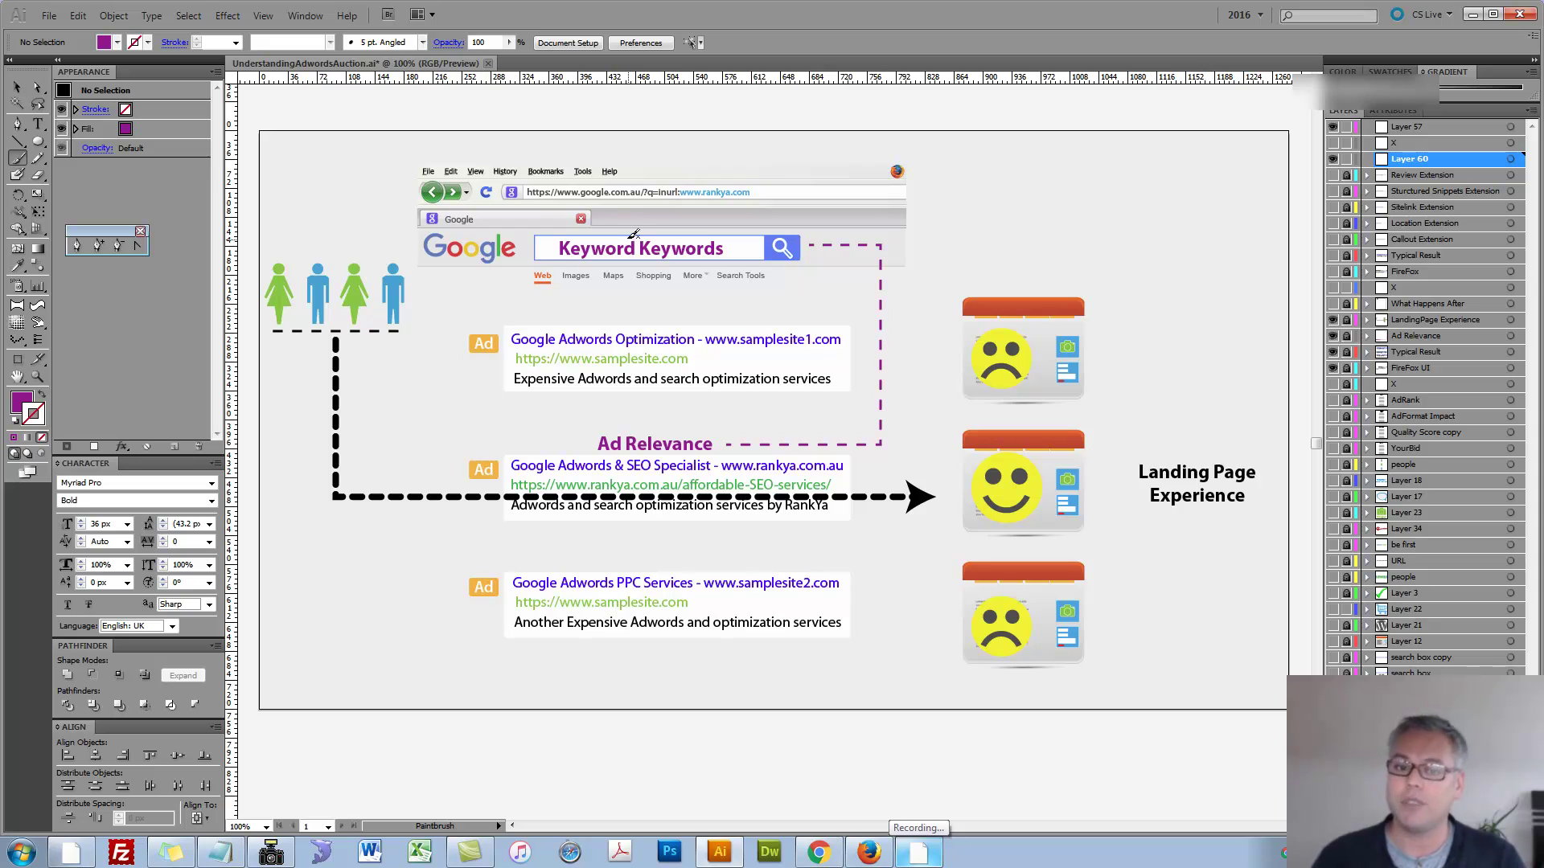
{"action": "mouse_move", "coordinate": [630, 225]}
{"action": "left_mouse_down"}
{"action": "mouse_move", "coordinate": [595, 249]}
{"action": "mouse_move", "coordinate": [612, 251]}
{"action": "mouse_move", "coordinate": [450, 293]}
{"action": "mouse_move", "coordinate": [411, 444]}
{"action": "mouse_move", "coordinate": [599, 484]}
{"action": "mouse_move", "coordinate": [646, 464]}
{"action": "mouse_move", "coordinate": [1015, 483]}
{"action": "left_mouse_up"}
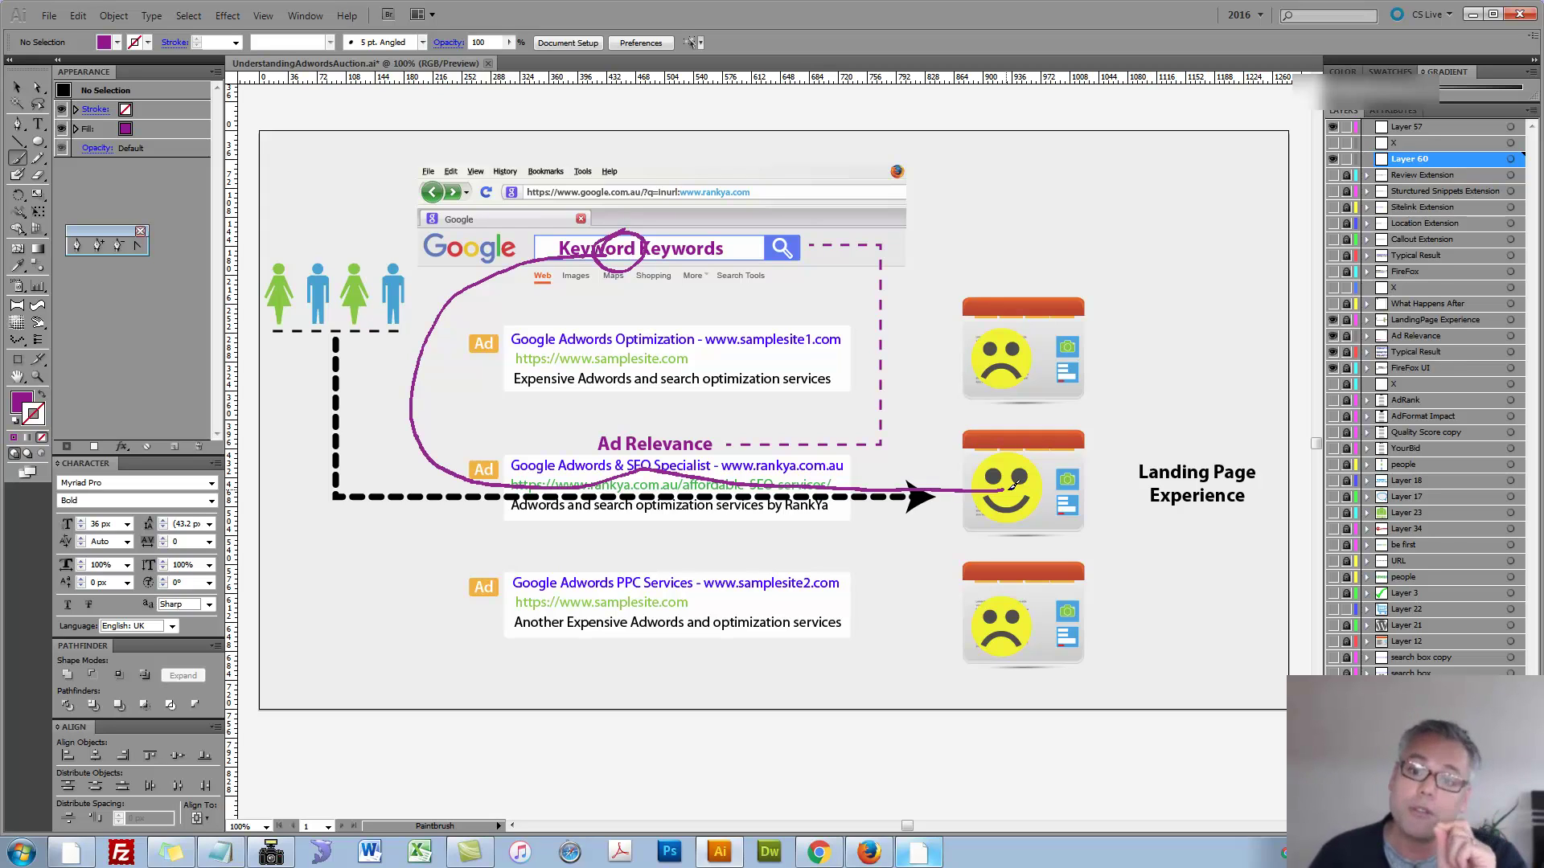
{"action": "left_click_drag", "start_coordinate": [1014, 484], "coordinate": [1015, 484]}
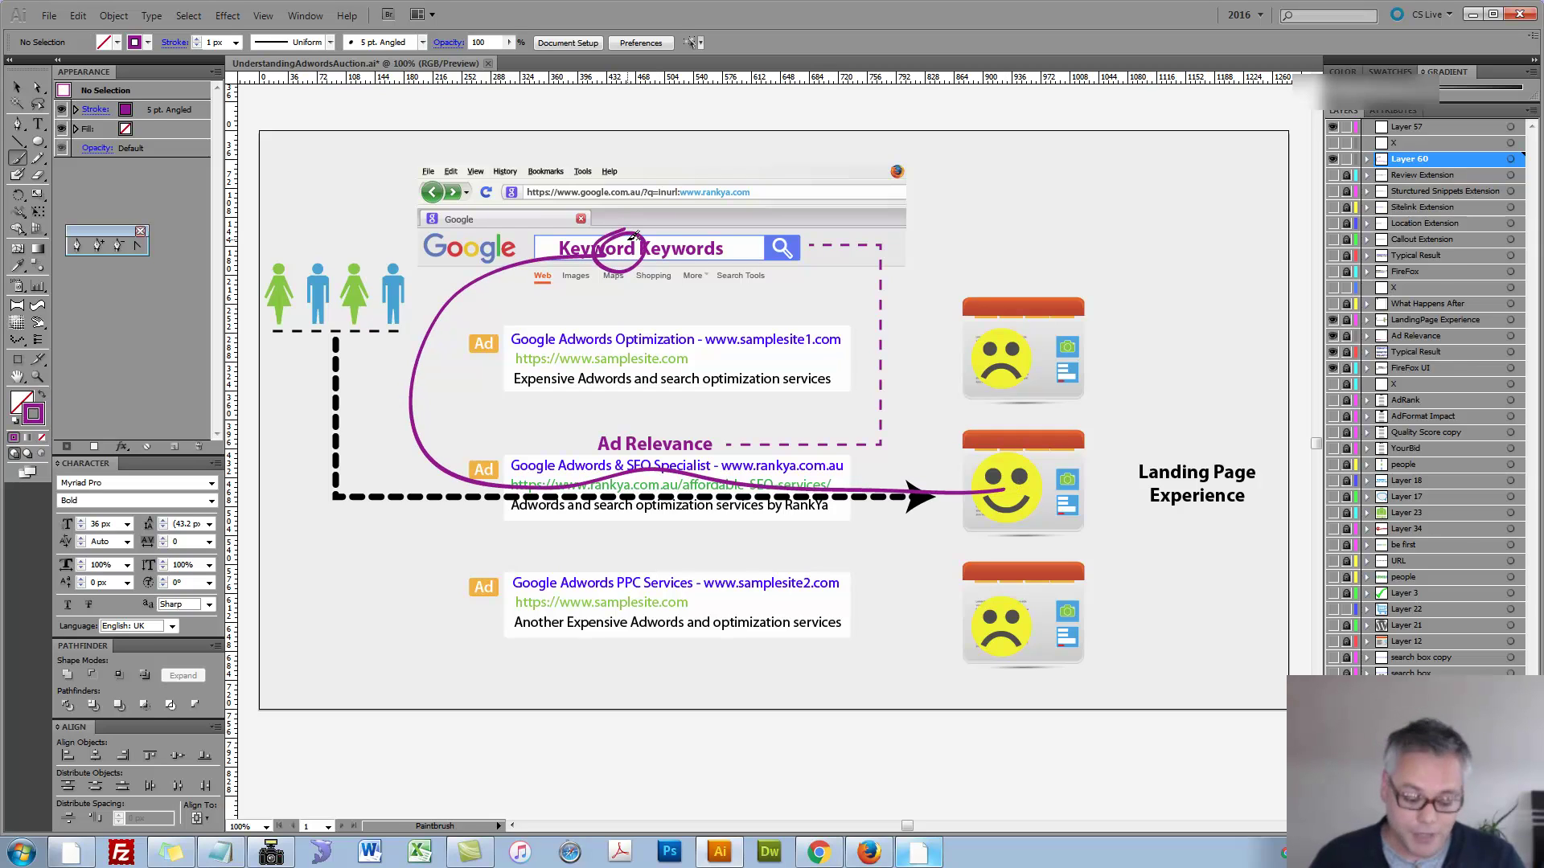
{"action": "key", "text": "ctrl+z"}
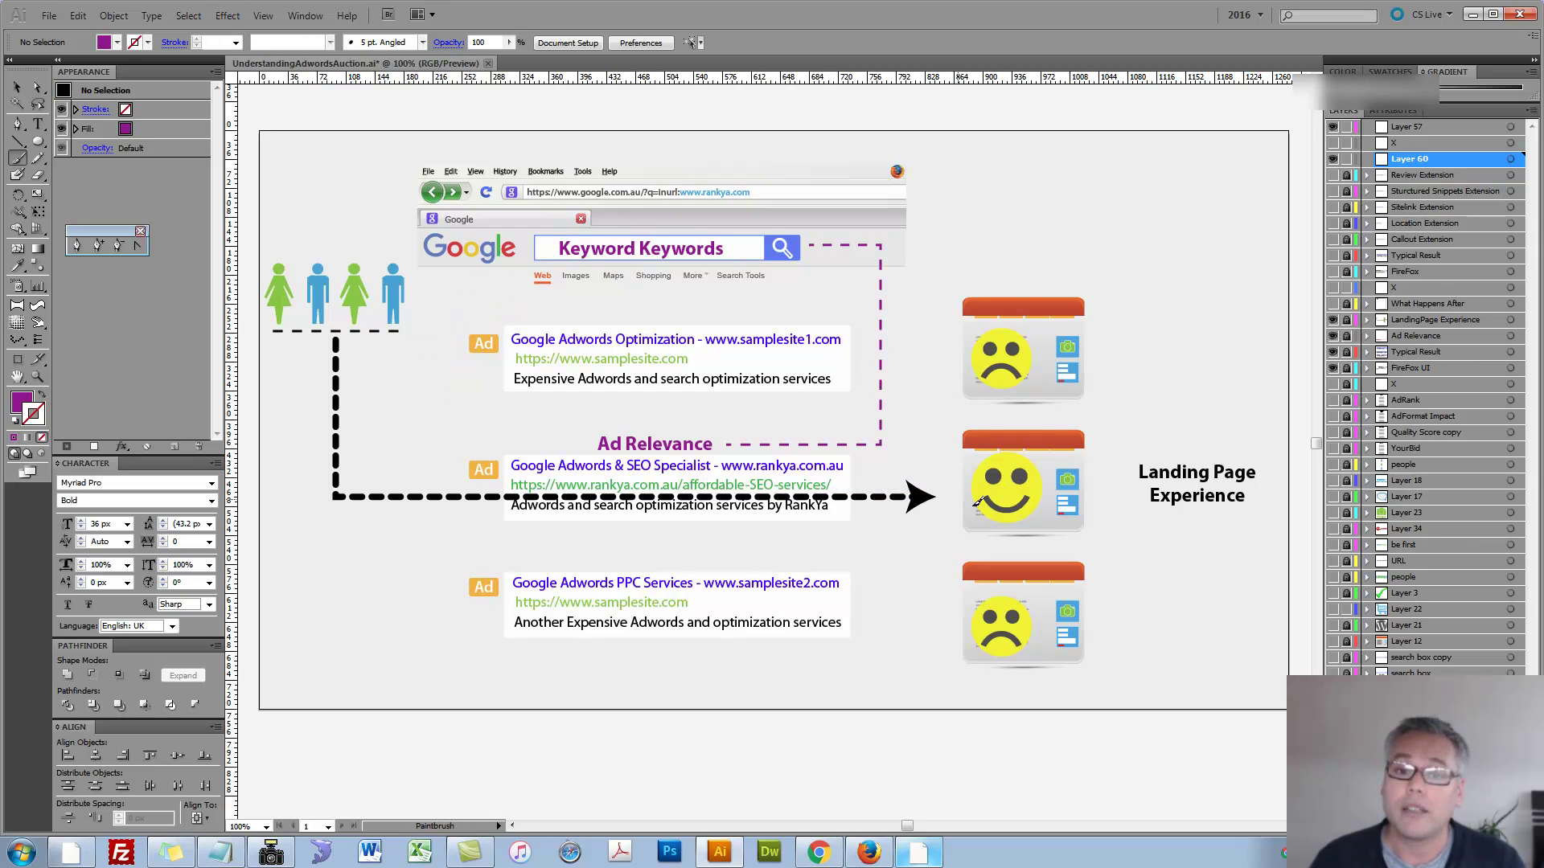
{"action": "mouse_move", "coordinate": [1020, 430]}
{"action": "left_mouse_down"}
{"action": "mouse_move", "coordinate": [970, 488]}
{"action": "mouse_move", "coordinate": [1068, 437]}
{"action": "left_mouse_up"}
{"action": "mouse_move", "coordinate": [660, 418]}
{"action": "left_mouse_down"}
{"action": "mouse_move", "coordinate": [689, 560]}
{"action": "mouse_move", "coordinate": [683, 480]}
{"action": "mouse_move", "coordinate": [1146, 466]}
{"action": "mouse_move", "coordinate": [1218, 267]}
{"action": "mouse_move", "coordinate": [776, 248]}
{"action": "left_mouse_up"}
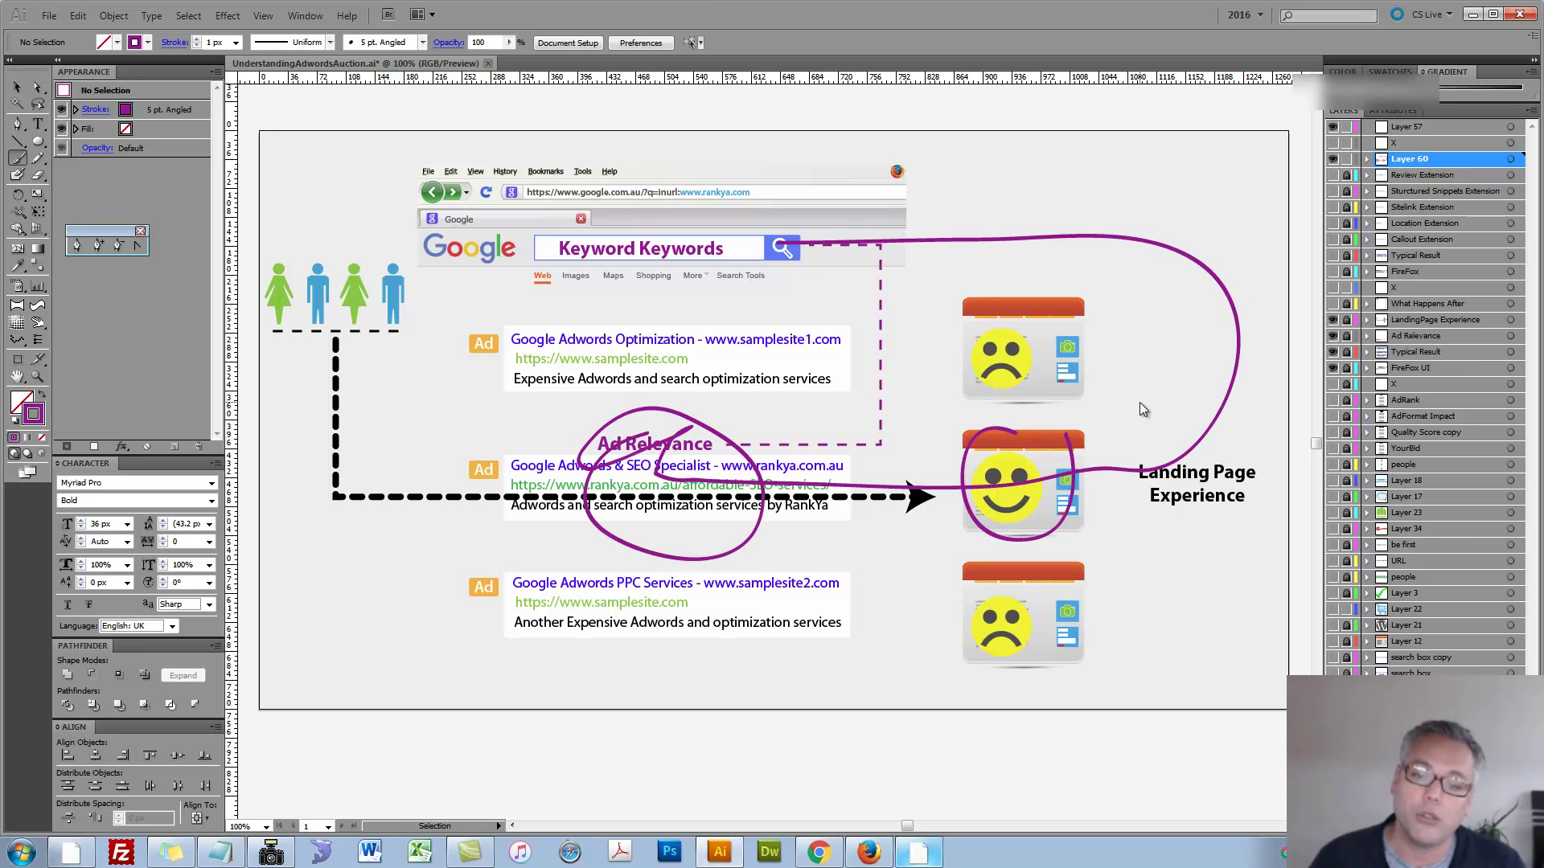
{"action": "key", "text": "ctrl+z"}
- Toggle the What Happens After arrows, then hide the diagram layers to leave a blank artboard
{"action": "left_click", "coordinate": [1333, 303]}
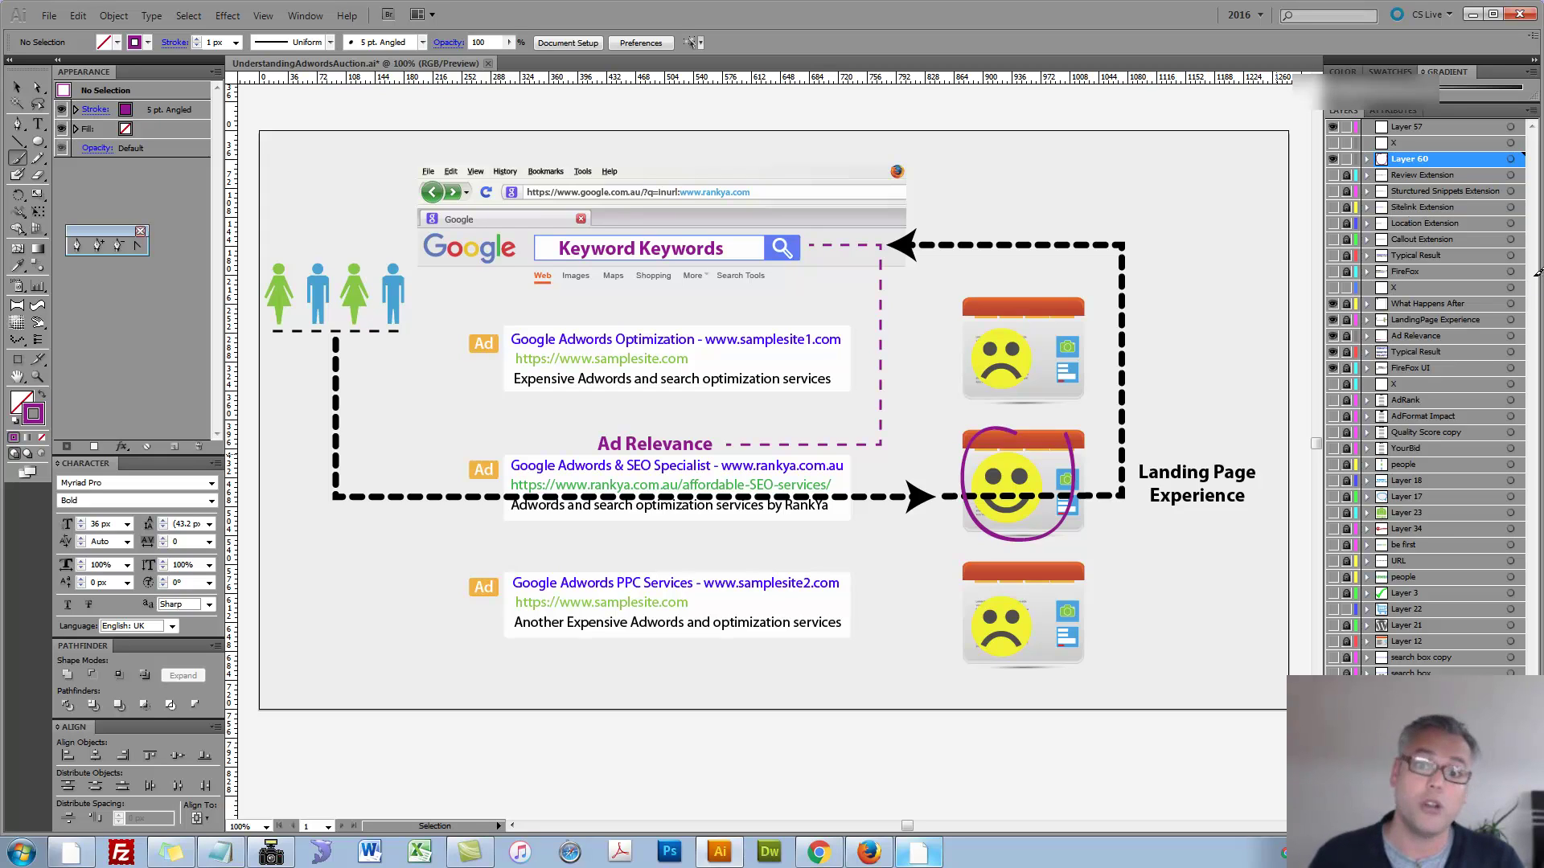
{"action": "left_click", "coordinate": [1333, 304]}
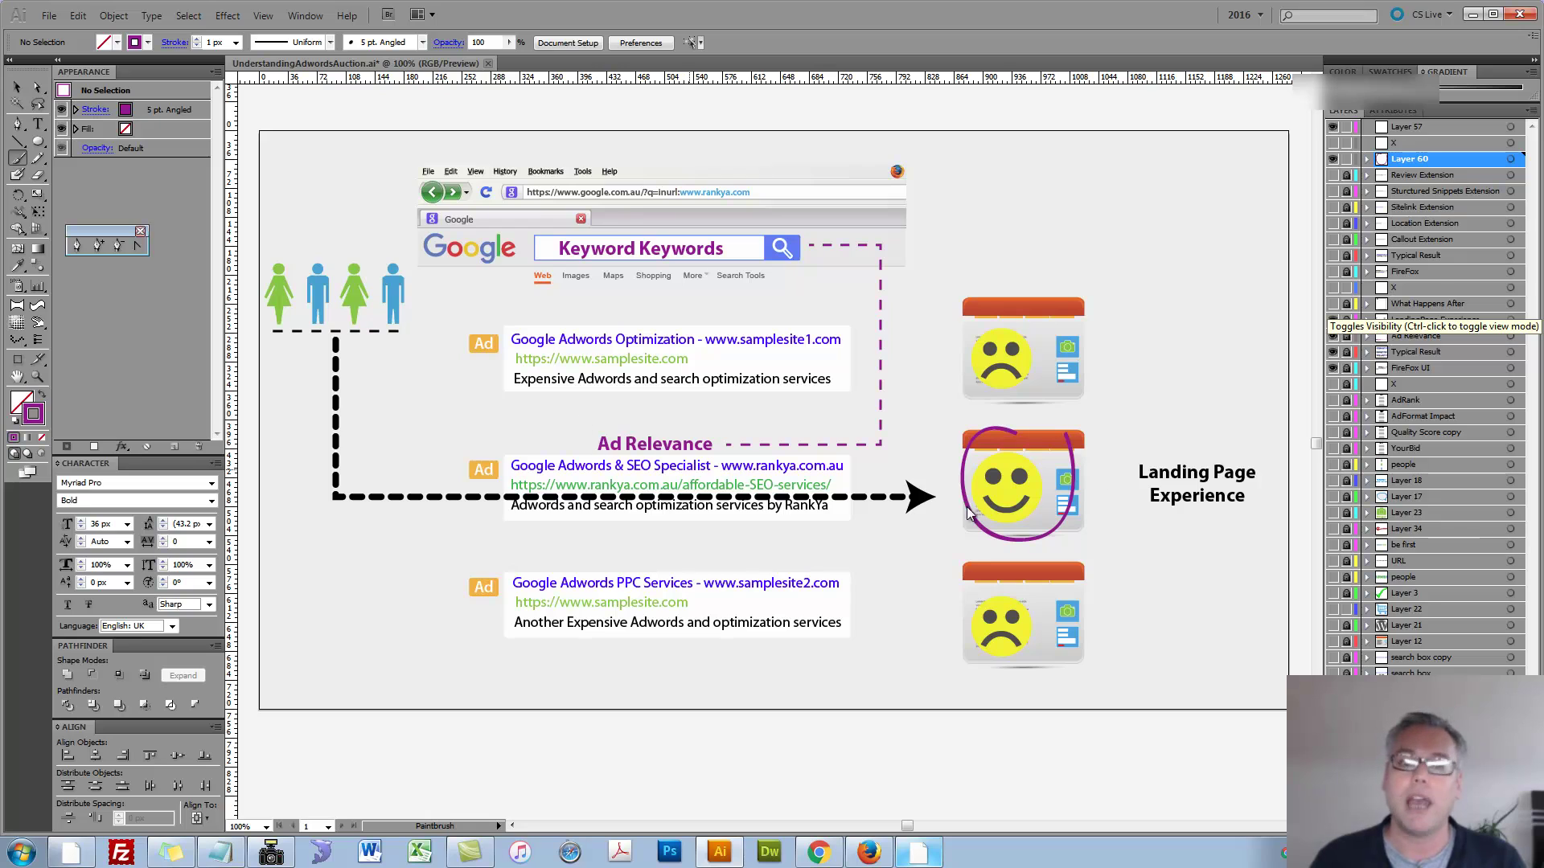
{"action": "left_click", "coordinate": [1333, 306]}
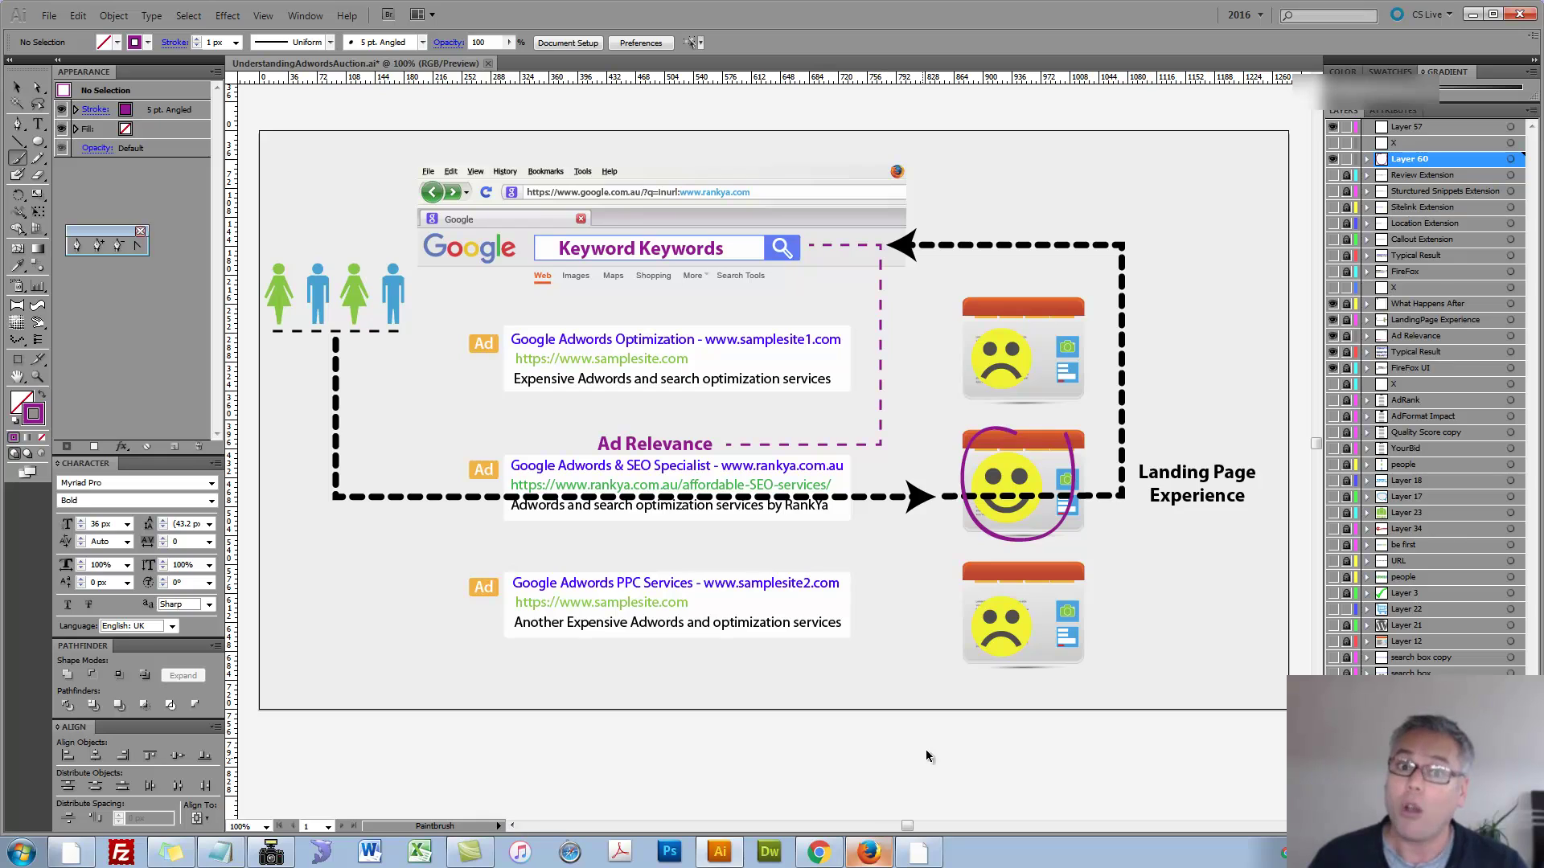
{"action": "key", "text": "ctrl+z"}
{"action": "key", "text": "ctrl+z"}
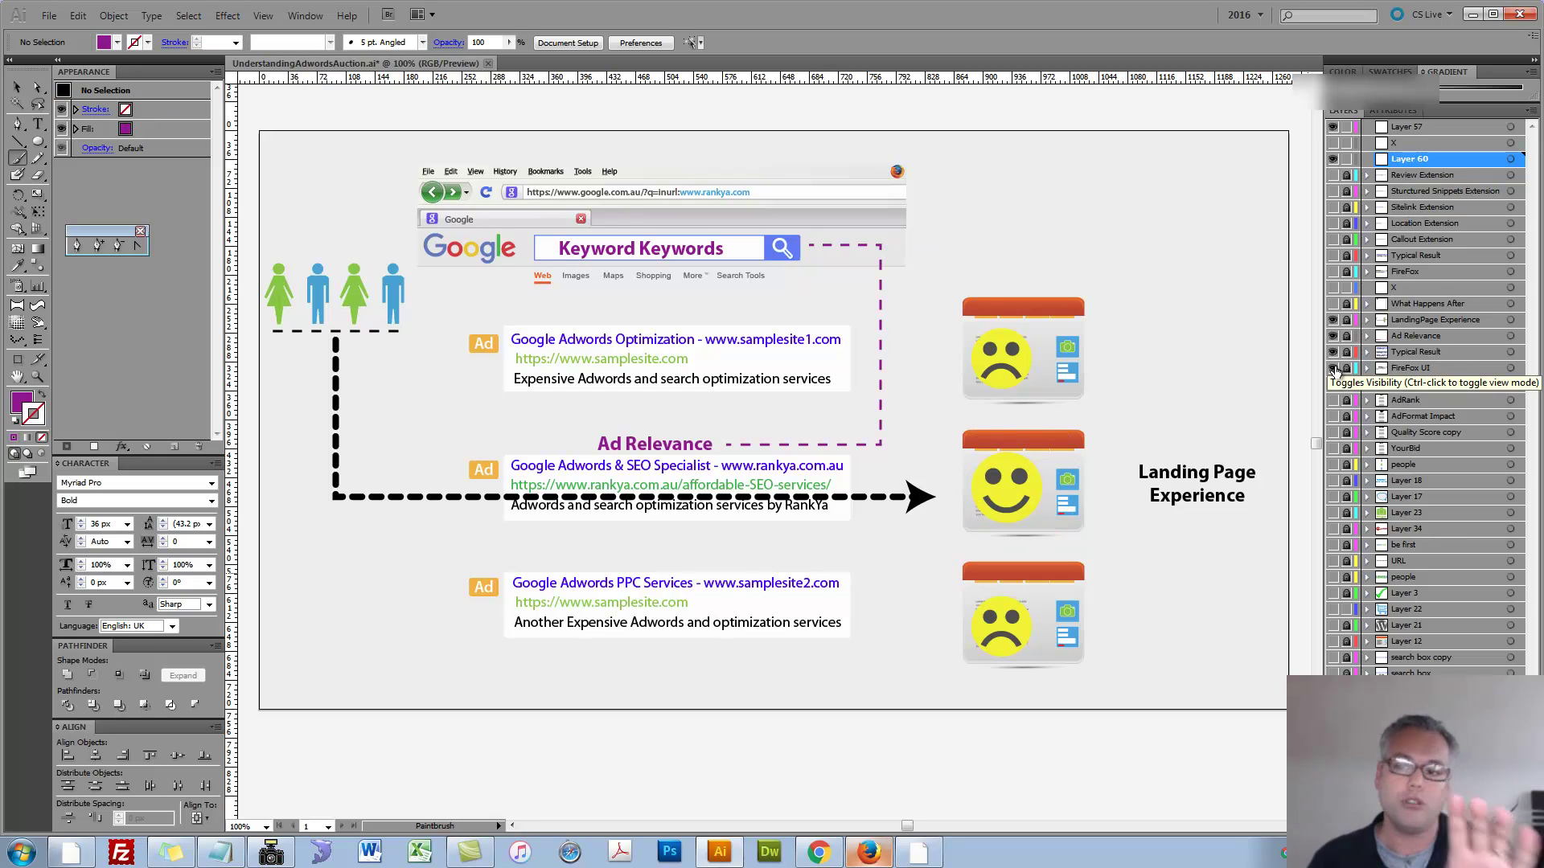
{"action": "left_click_drag", "start_coordinate": [1333, 368], "coordinate": [1334, 320]}
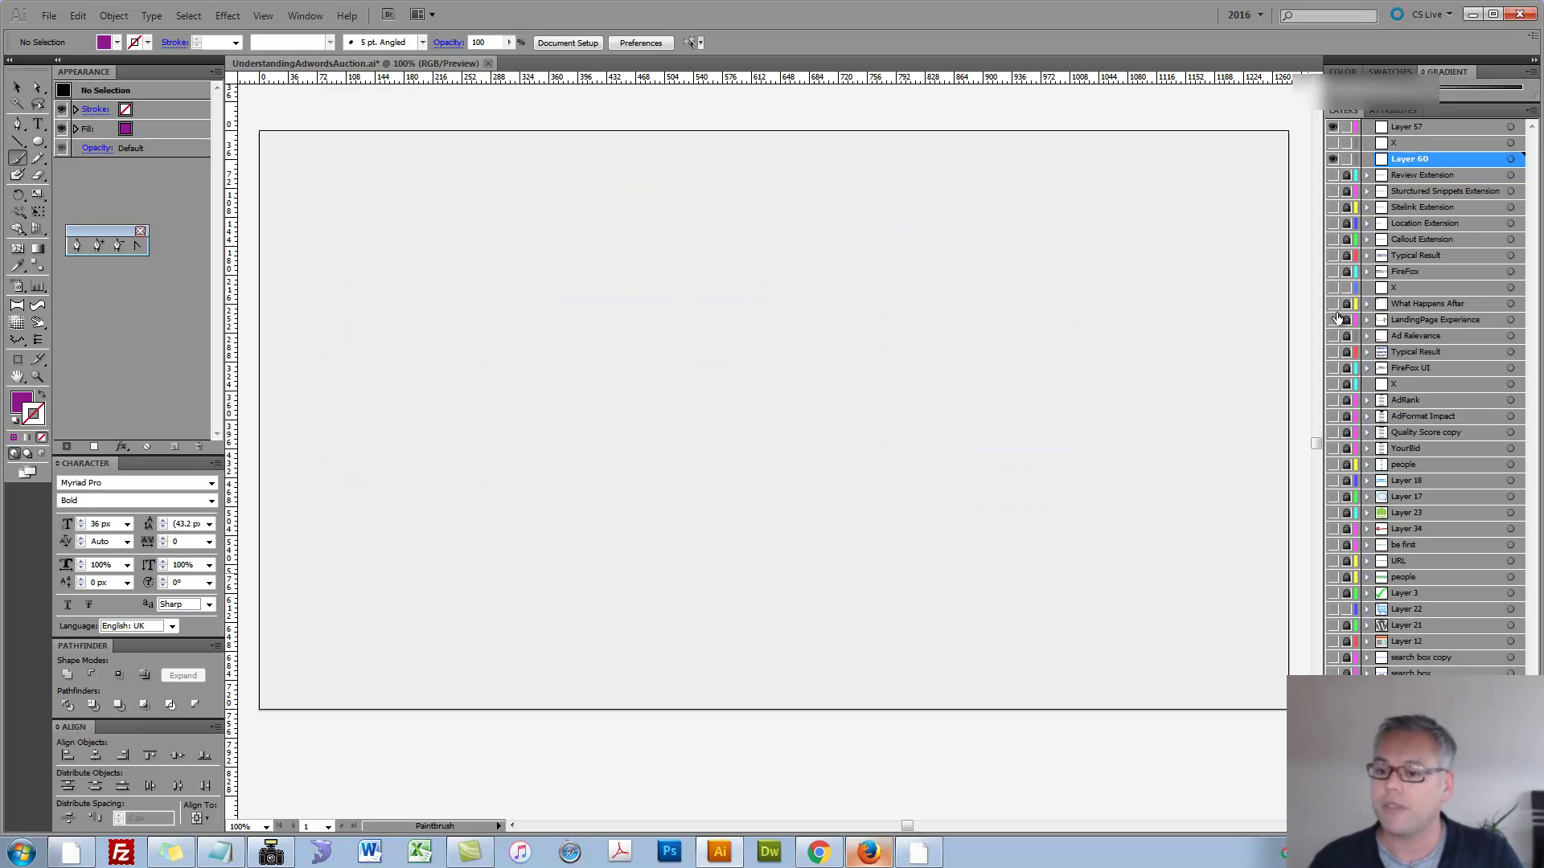
- Show the FireFox UI search page mock-up and the Typical Result ad layers
{"action": "left_click", "coordinate": [1334, 270]}
{"action": "left_click", "coordinate": [1333, 255]}
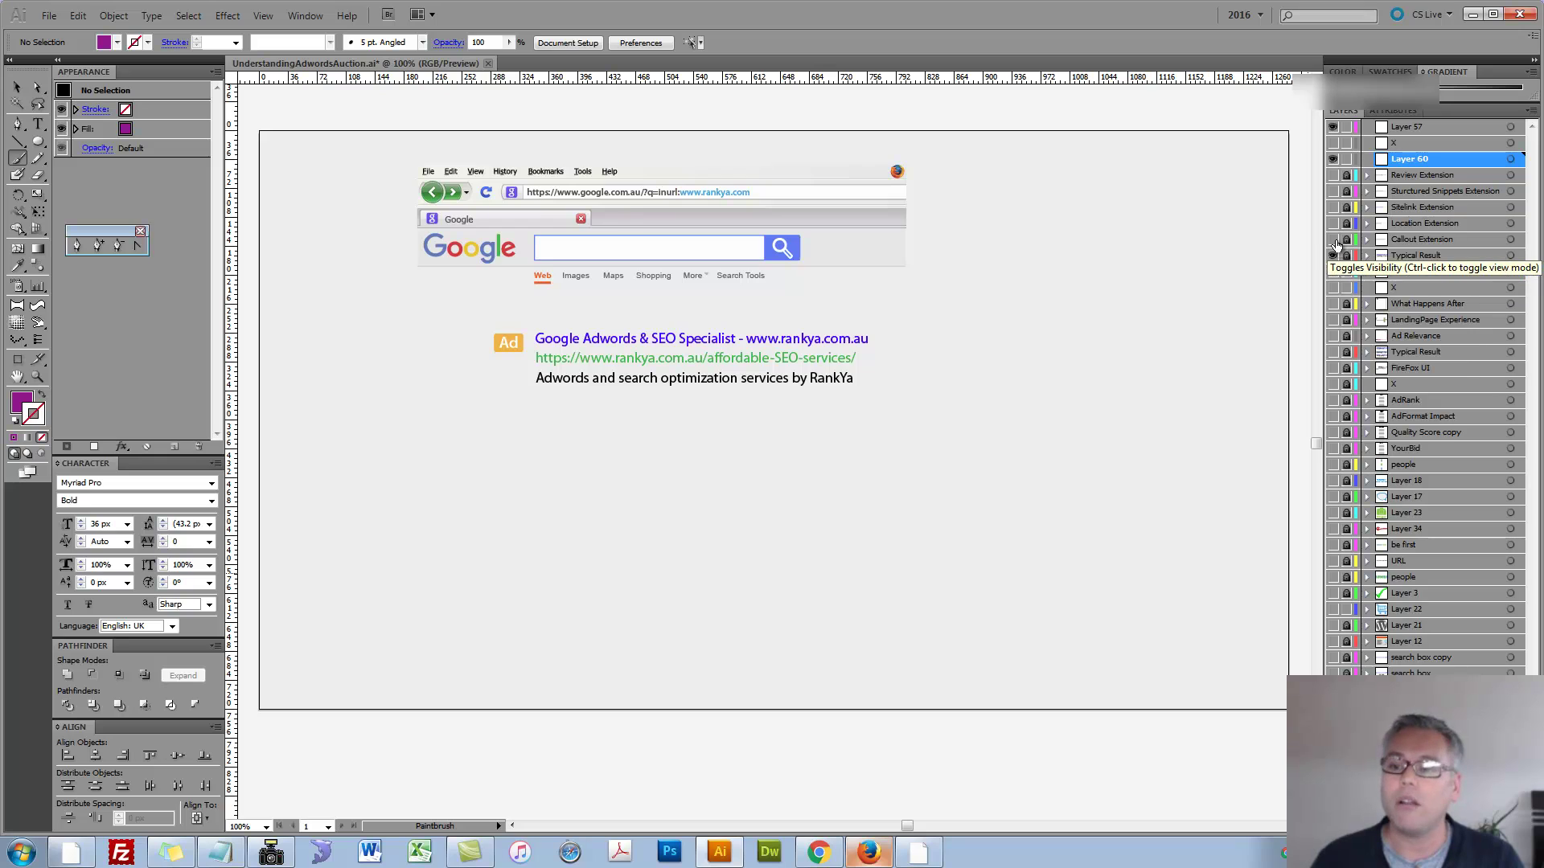
{"action": "left_click", "coordinate": [1333, 239]}
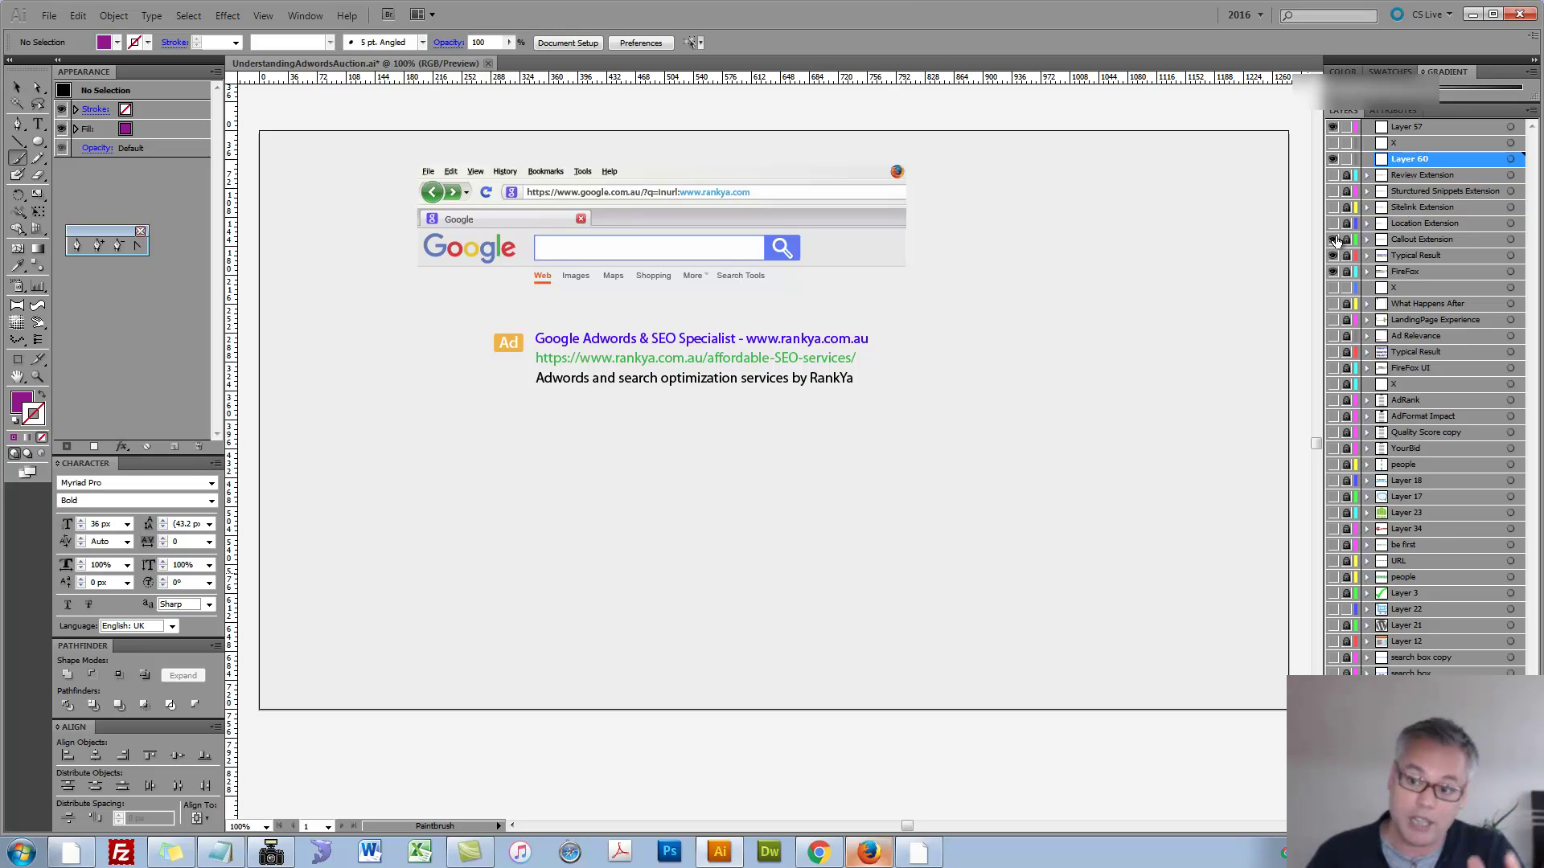
- Reveal the callout, location, sitelink, structured snippet and review extensions, then bring up Firefox's results
{"action": "left_click", "coordinate": [1333, 240]}
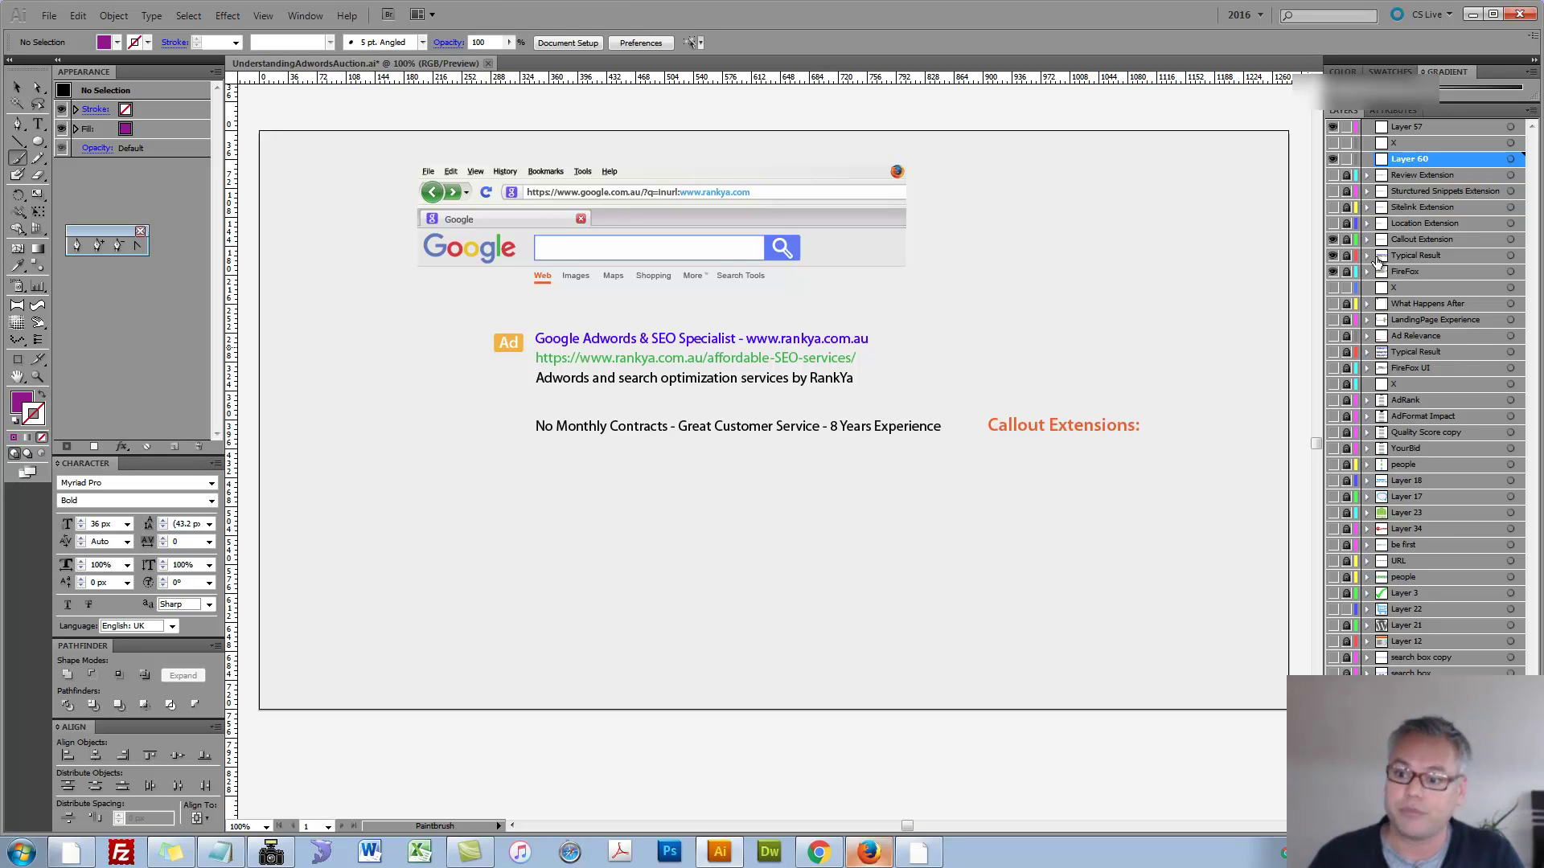
{"action": "left_click", "coordinate": [1333, 225]}
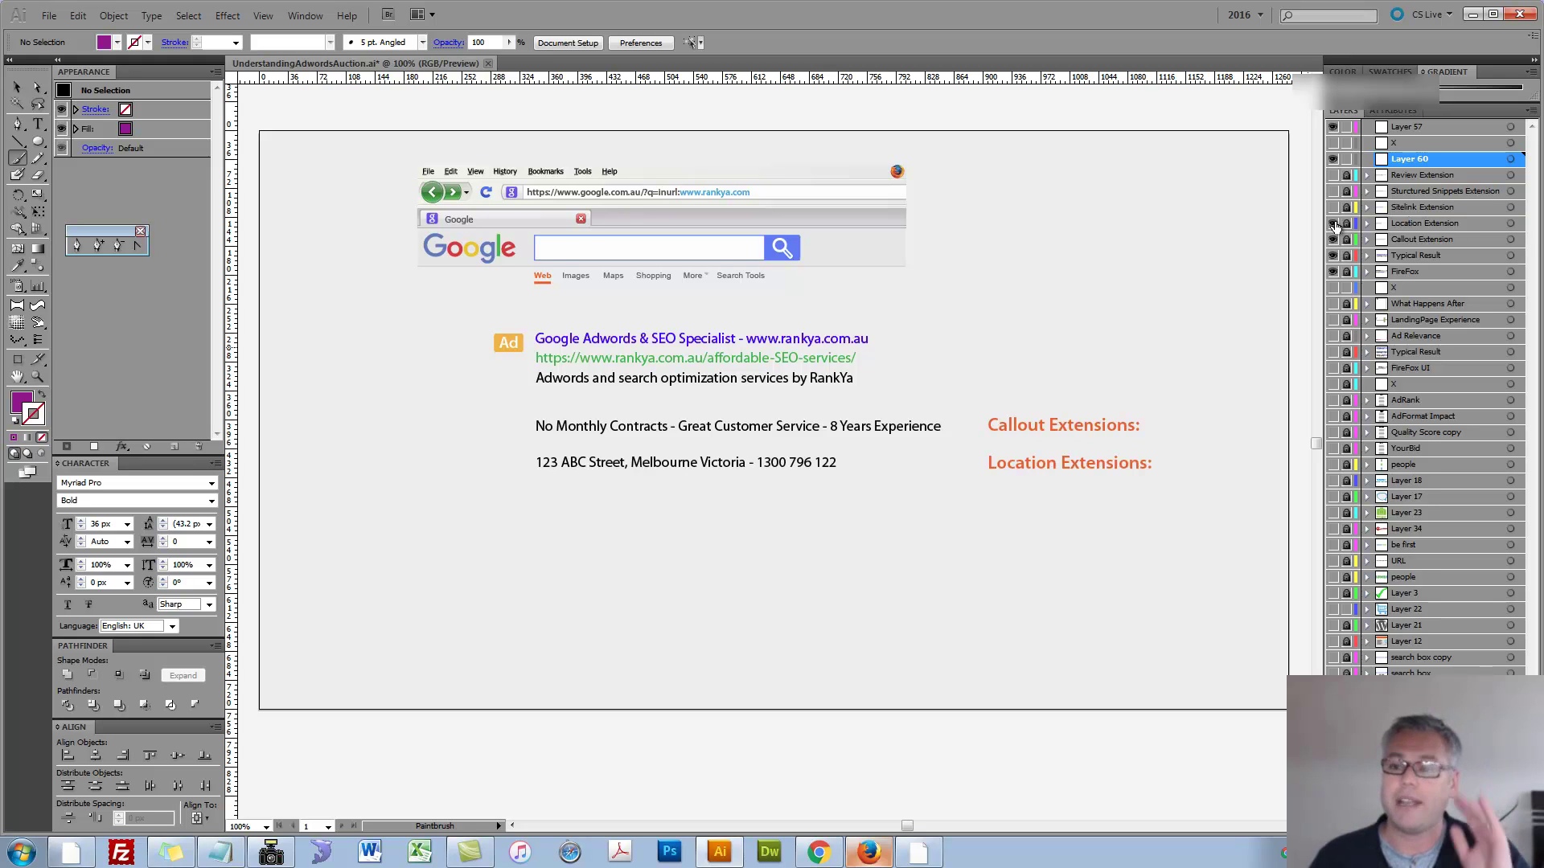
{"action": "left_click", "coordinate": [1333, 207]}
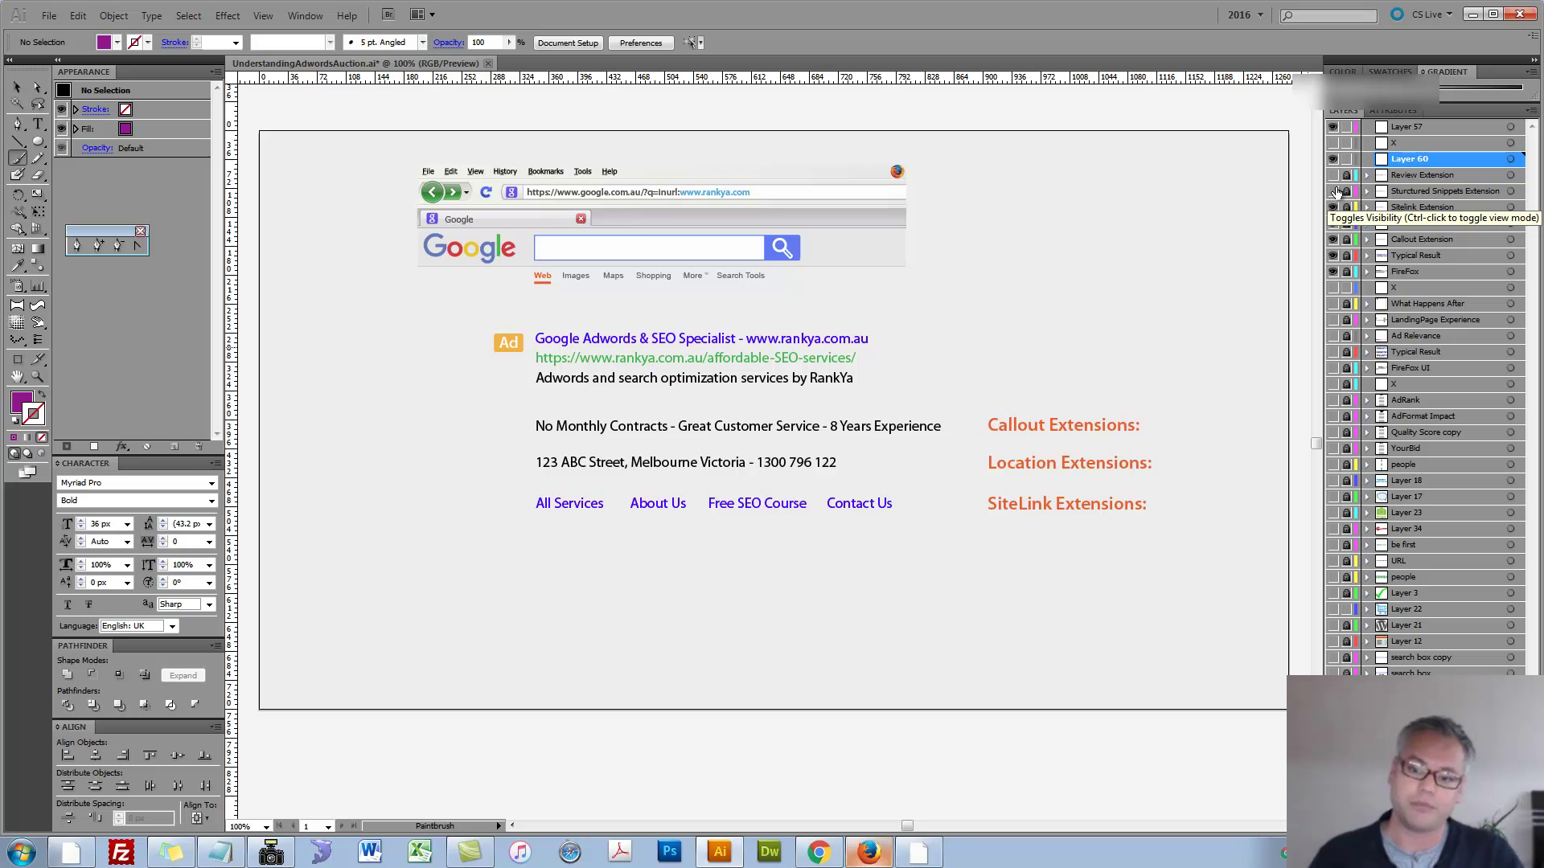
{"action": "left_click", "coordinate": [1333, 192]}
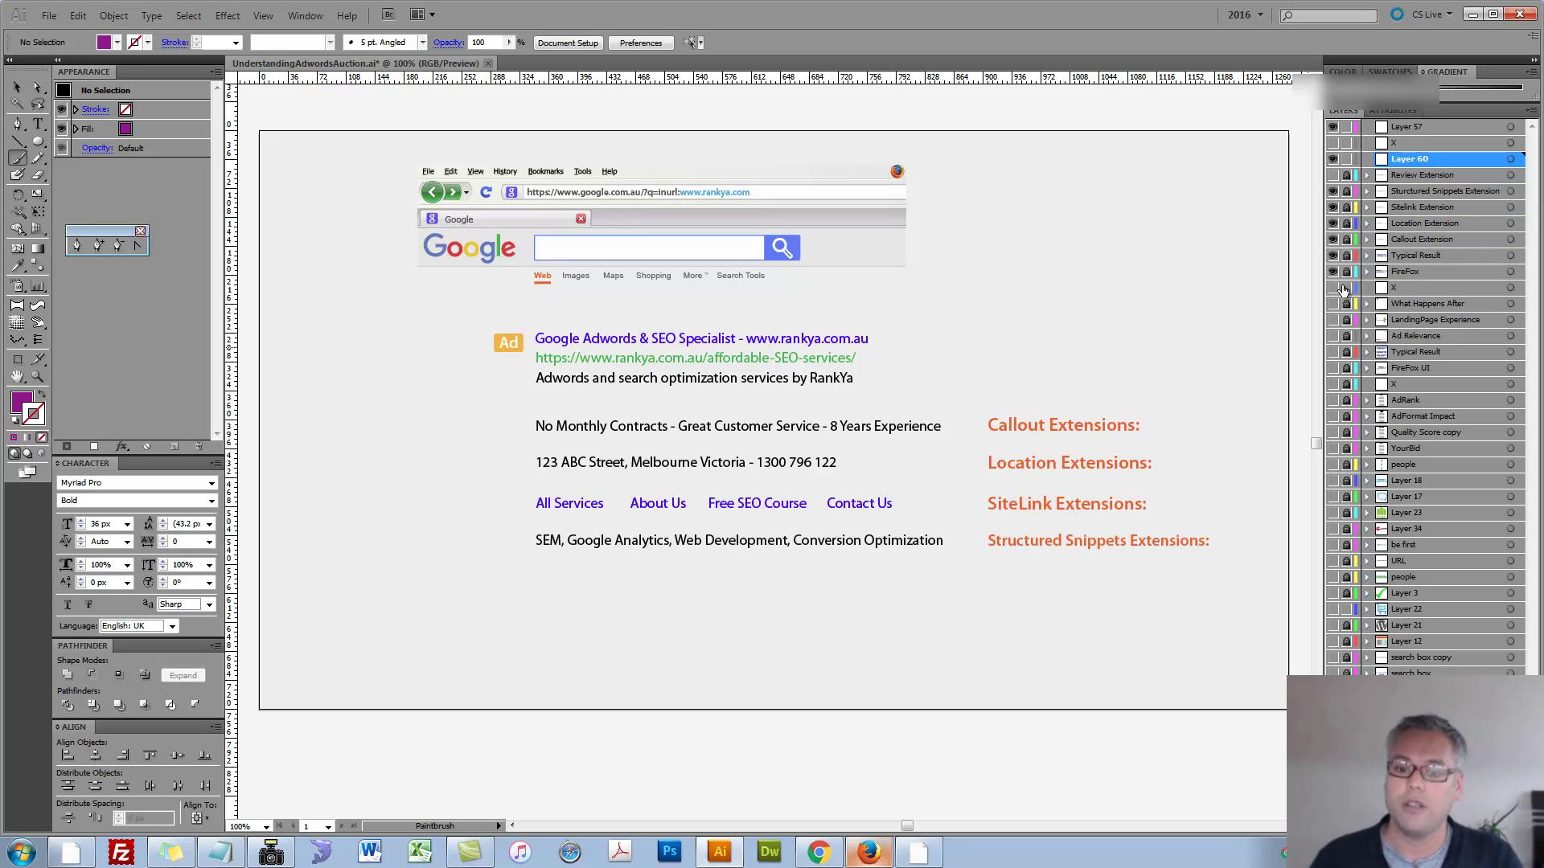
{"action": "left_click", "coordinate": [1333, 176]}
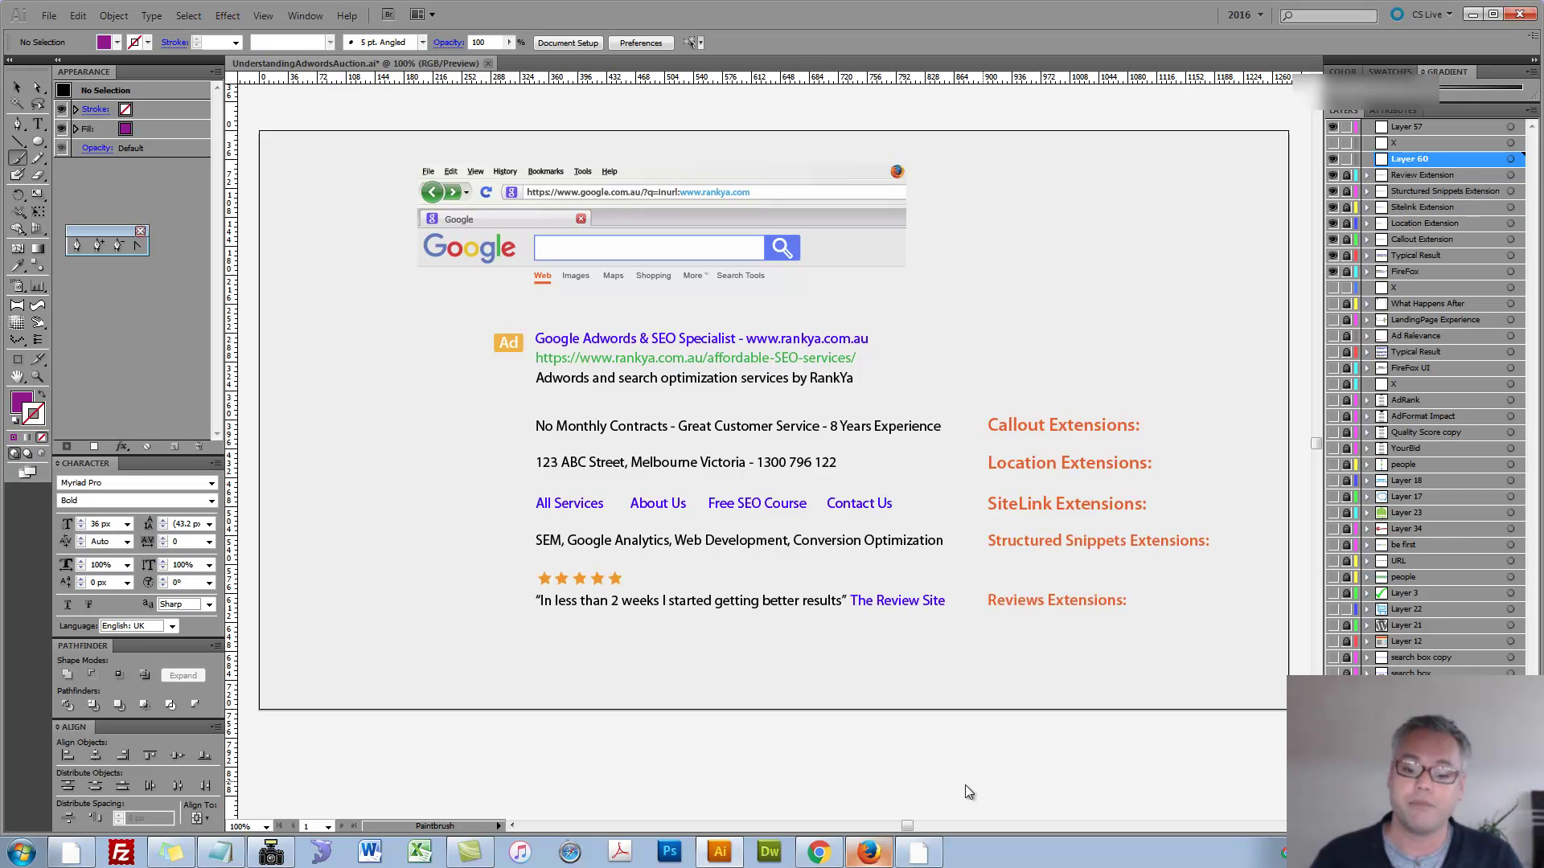
{"action": "left_click", "coordinate": [868, 852]}
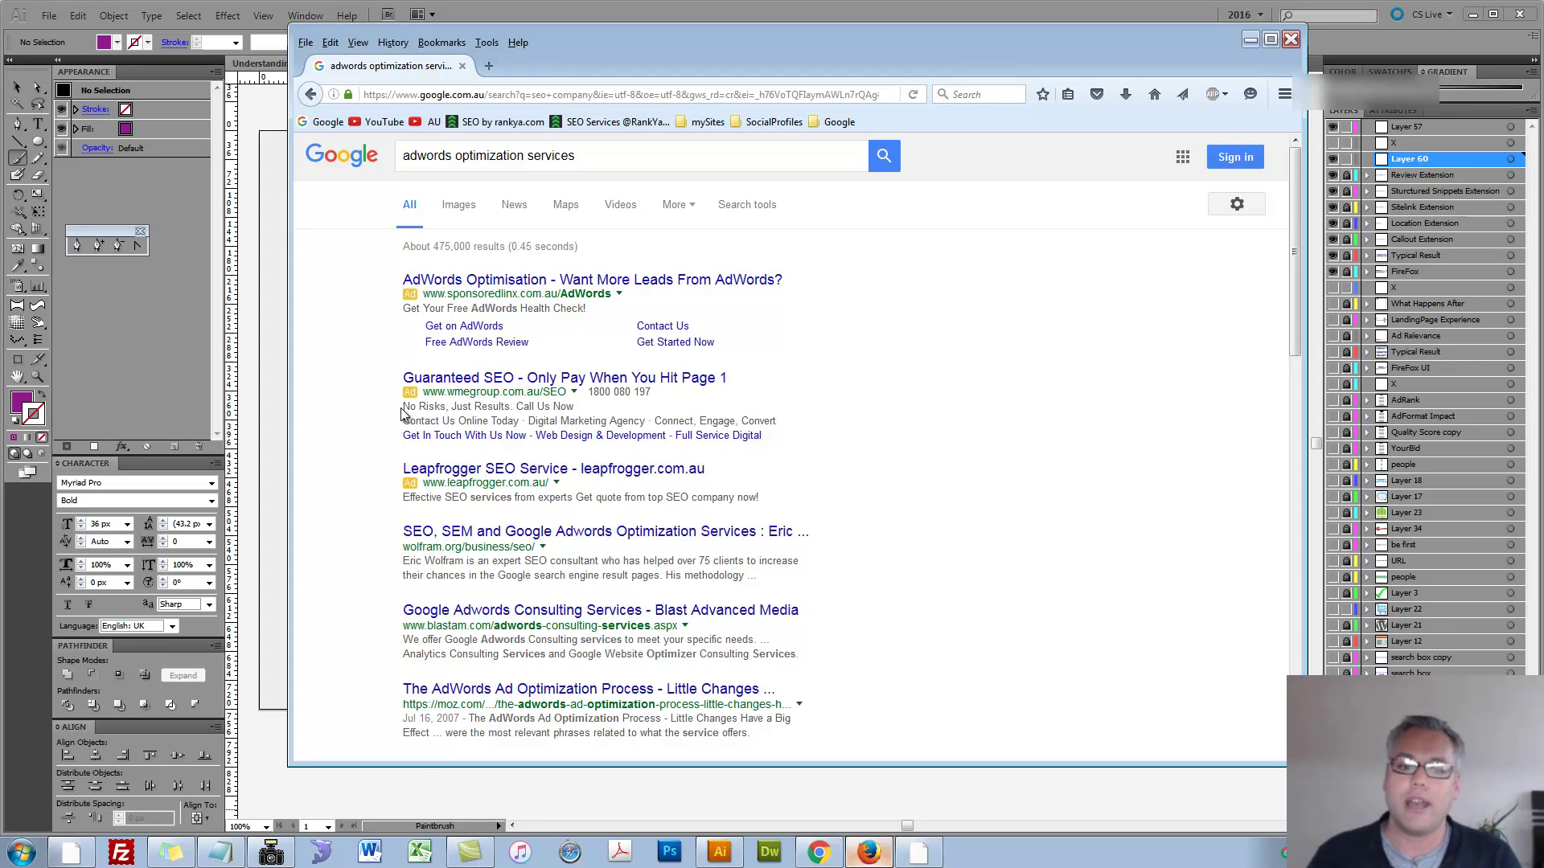
- Highlight the Guaranteed SEO and Leapfrogger ad descriptions, then bring up the RankYa conversion page in Chrome
{"action": "left_click_drag", "start_coordinate": [403, 406], "coordinate": [784, 441]}
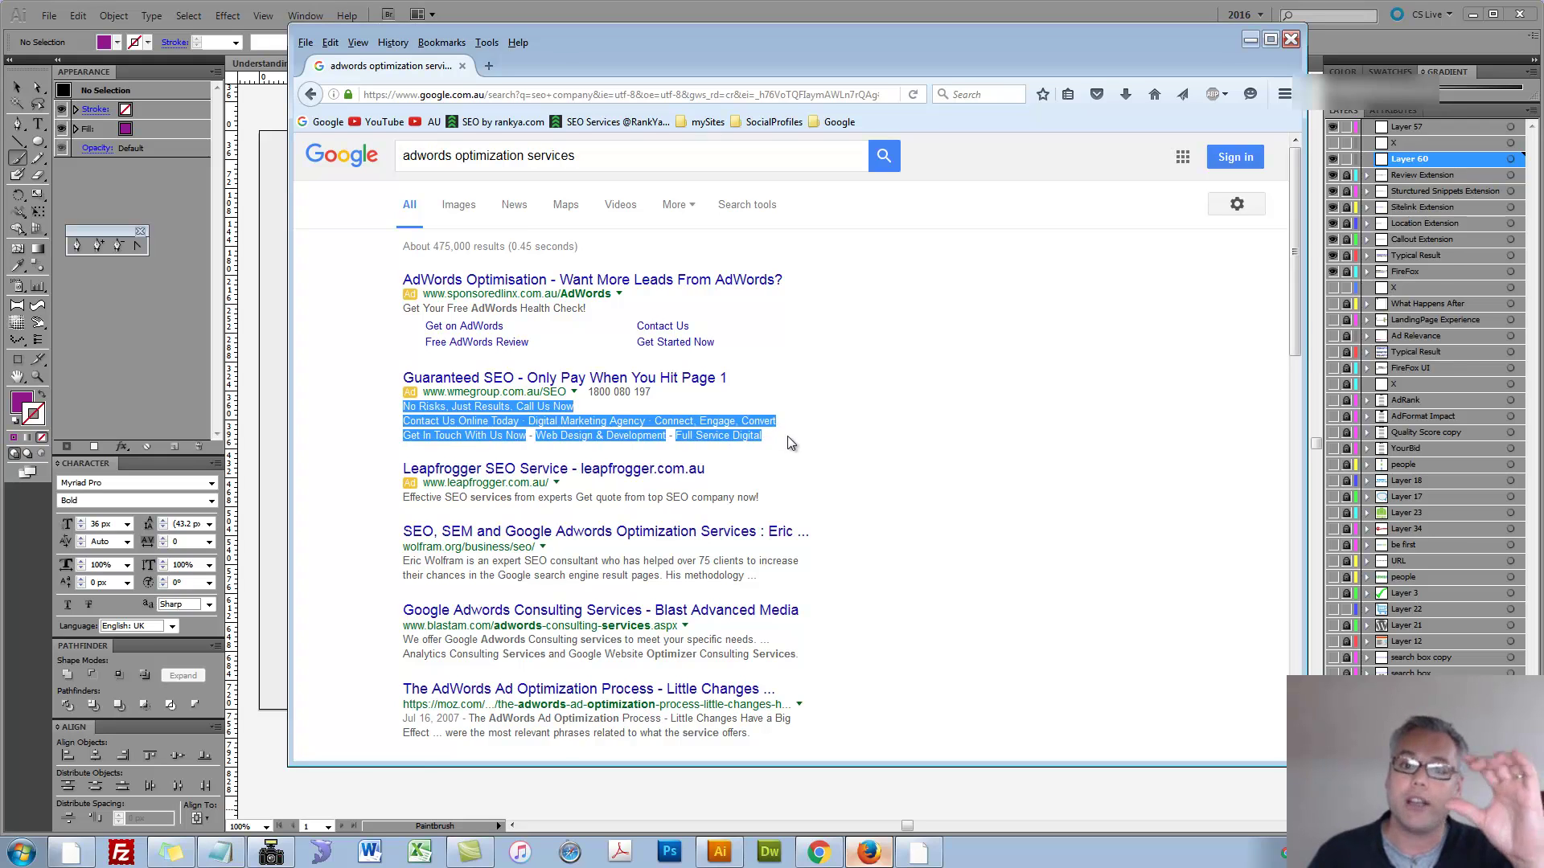
{"action": "left_click", "coordinate": [984, 471]}
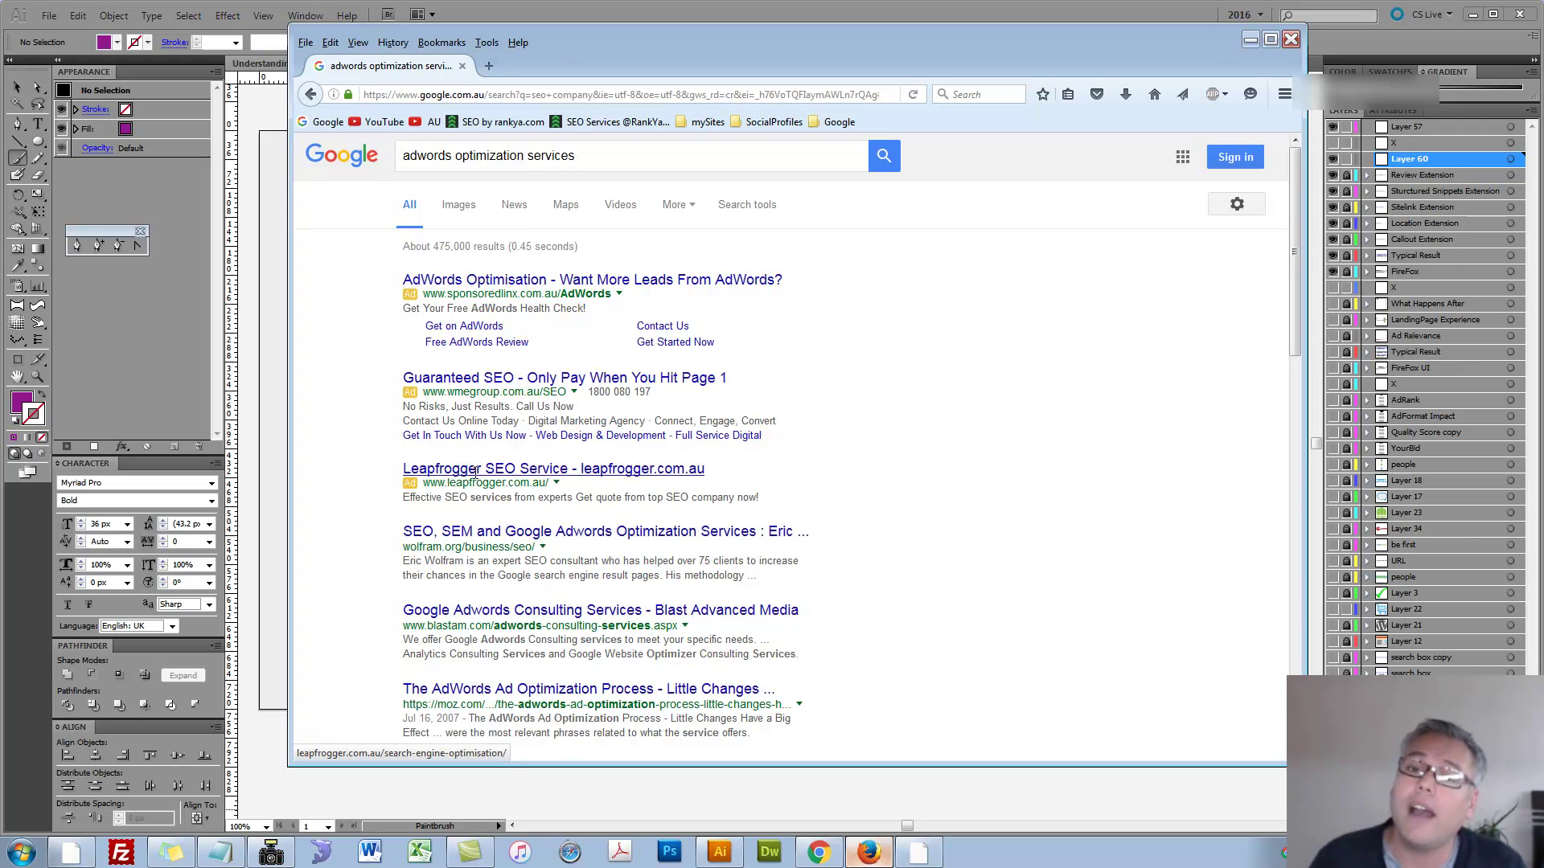
{"action": "left_click_drag", "start_coordinate": [403, 498], "coordinate": [768, 504]}
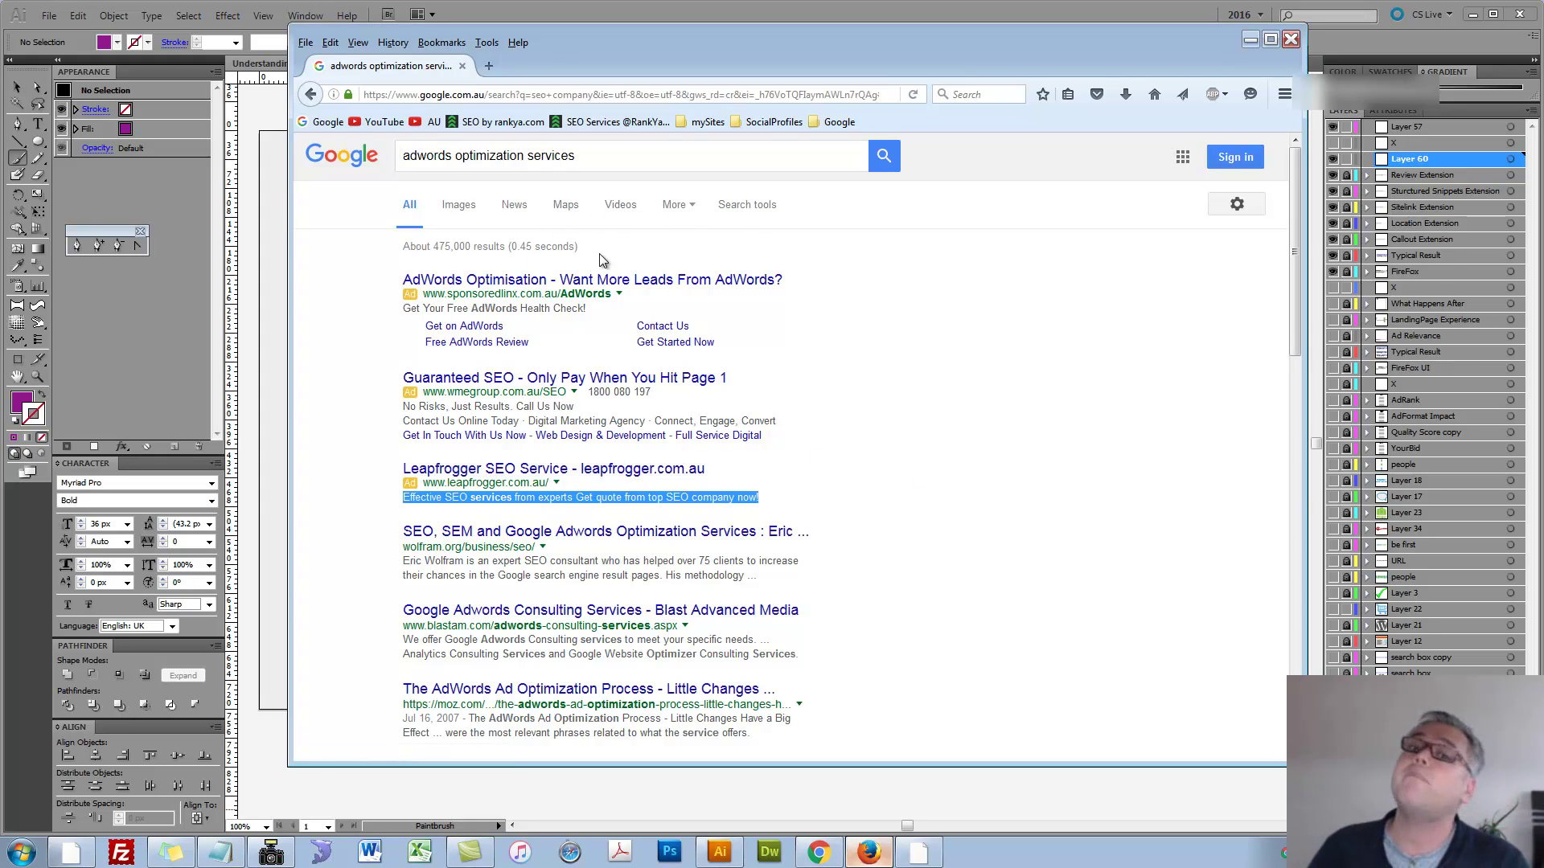
{"action": "left_click", "coordinate": [985, 642]}
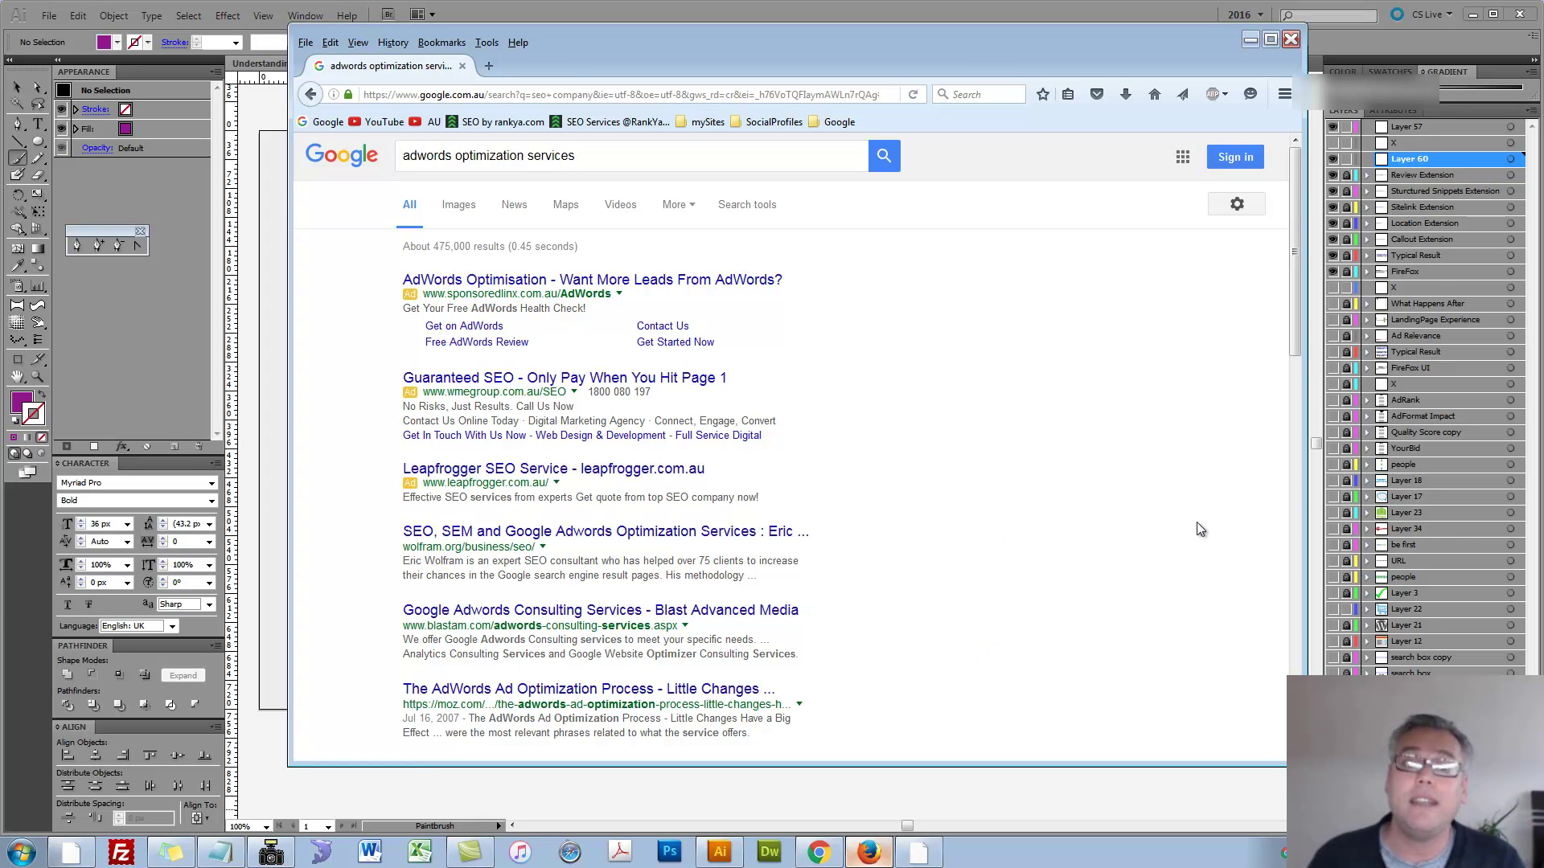
{"action": "mouse_move", "coordinate": [844, 851]}
{"action": "left_click", "coordinate": [816, 815]}
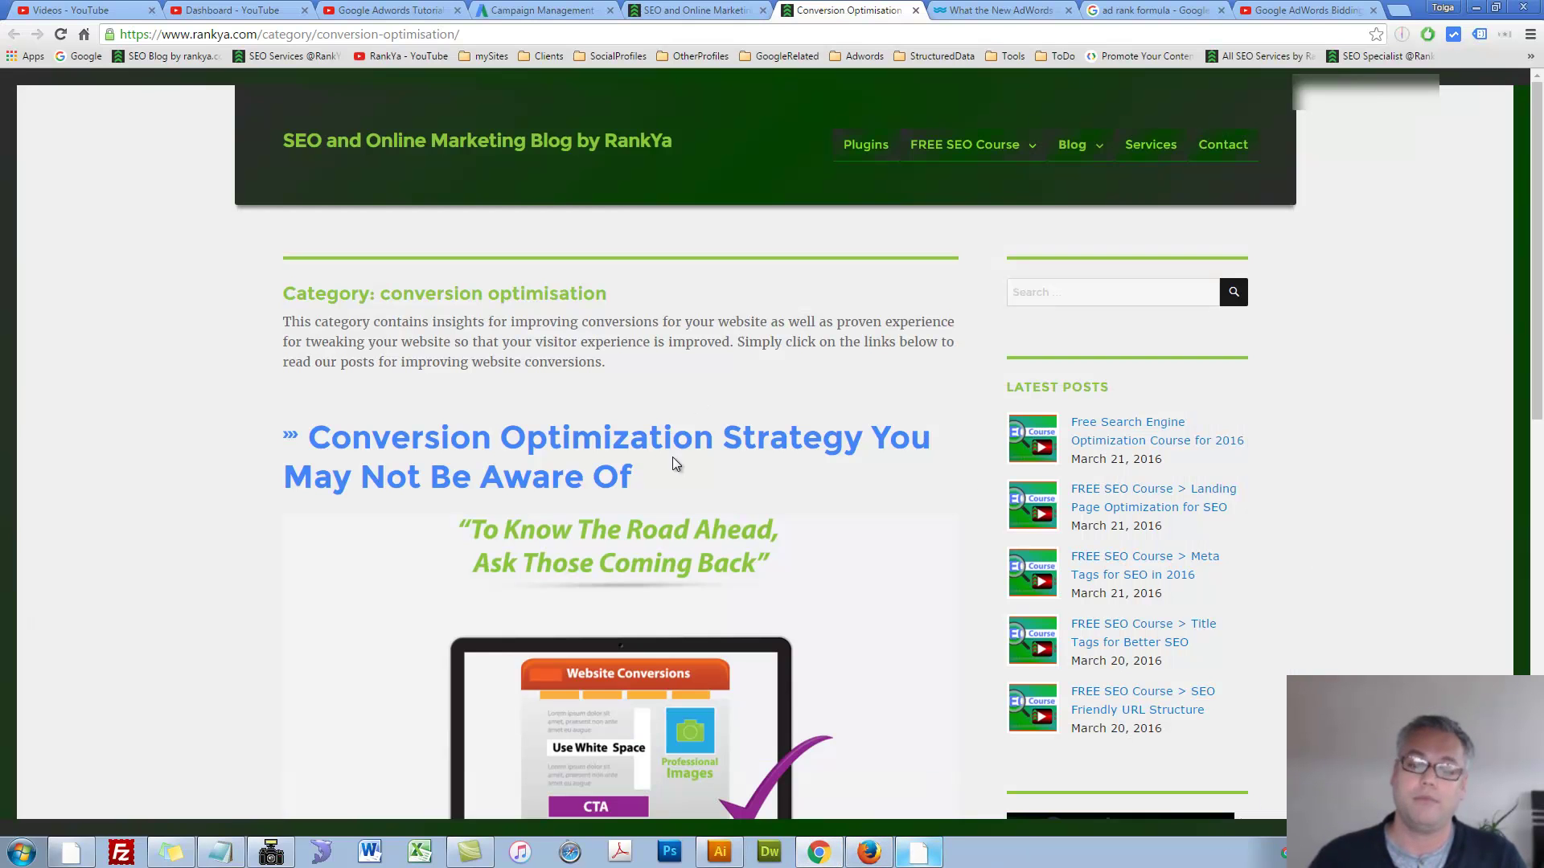
- From Campaign Management's ad groups, open Phrase Match Type - 25% Discount Offer's Ad extensions
{"action": "left_click", "coordinate": [506, 14]}
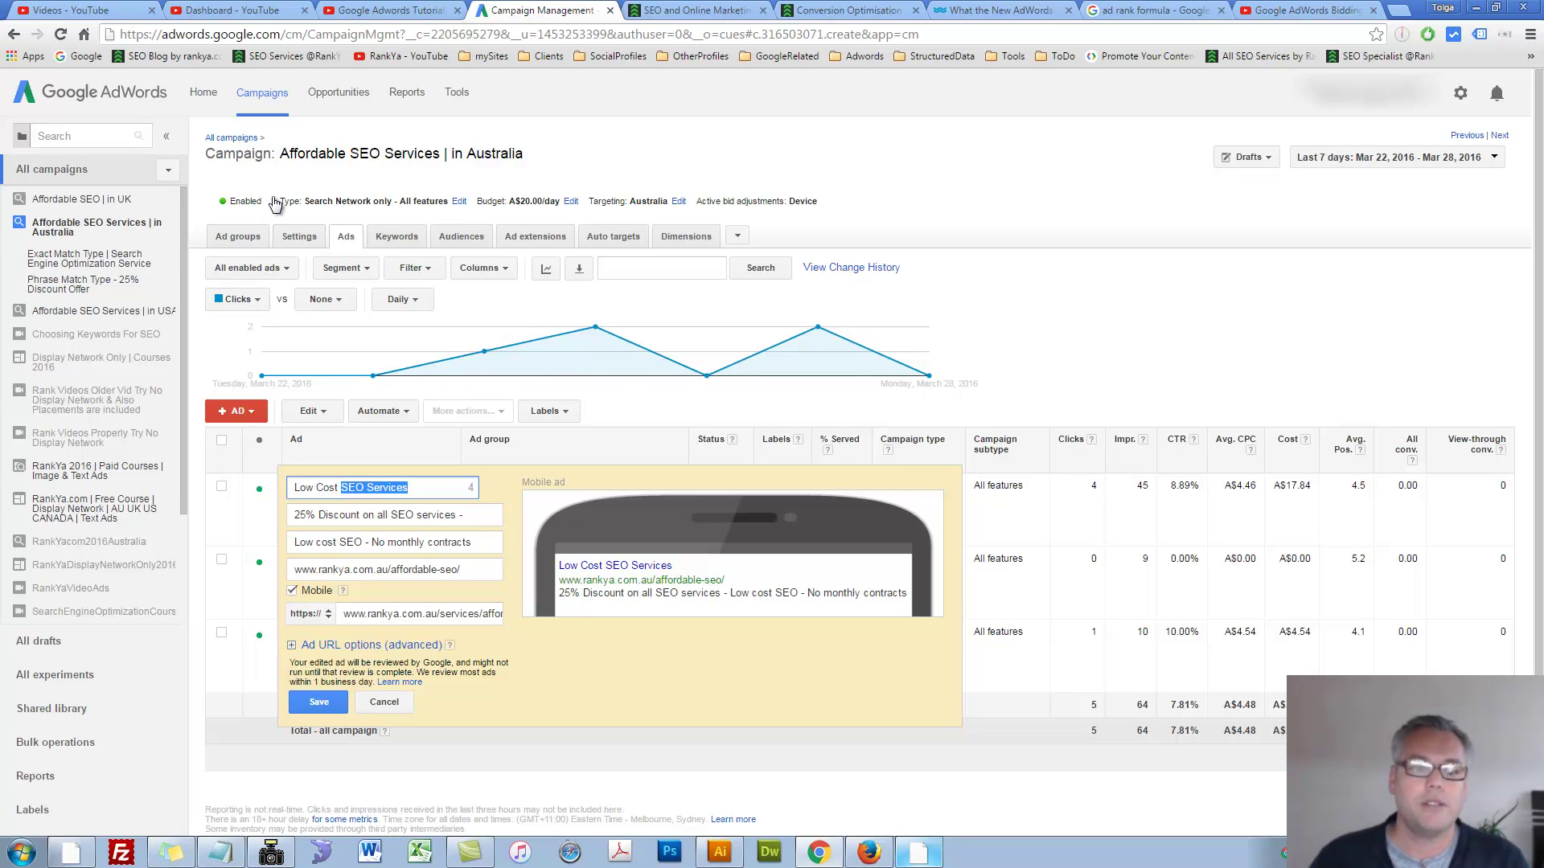
{"action": "left_click", "coordinate": [240, 139]}
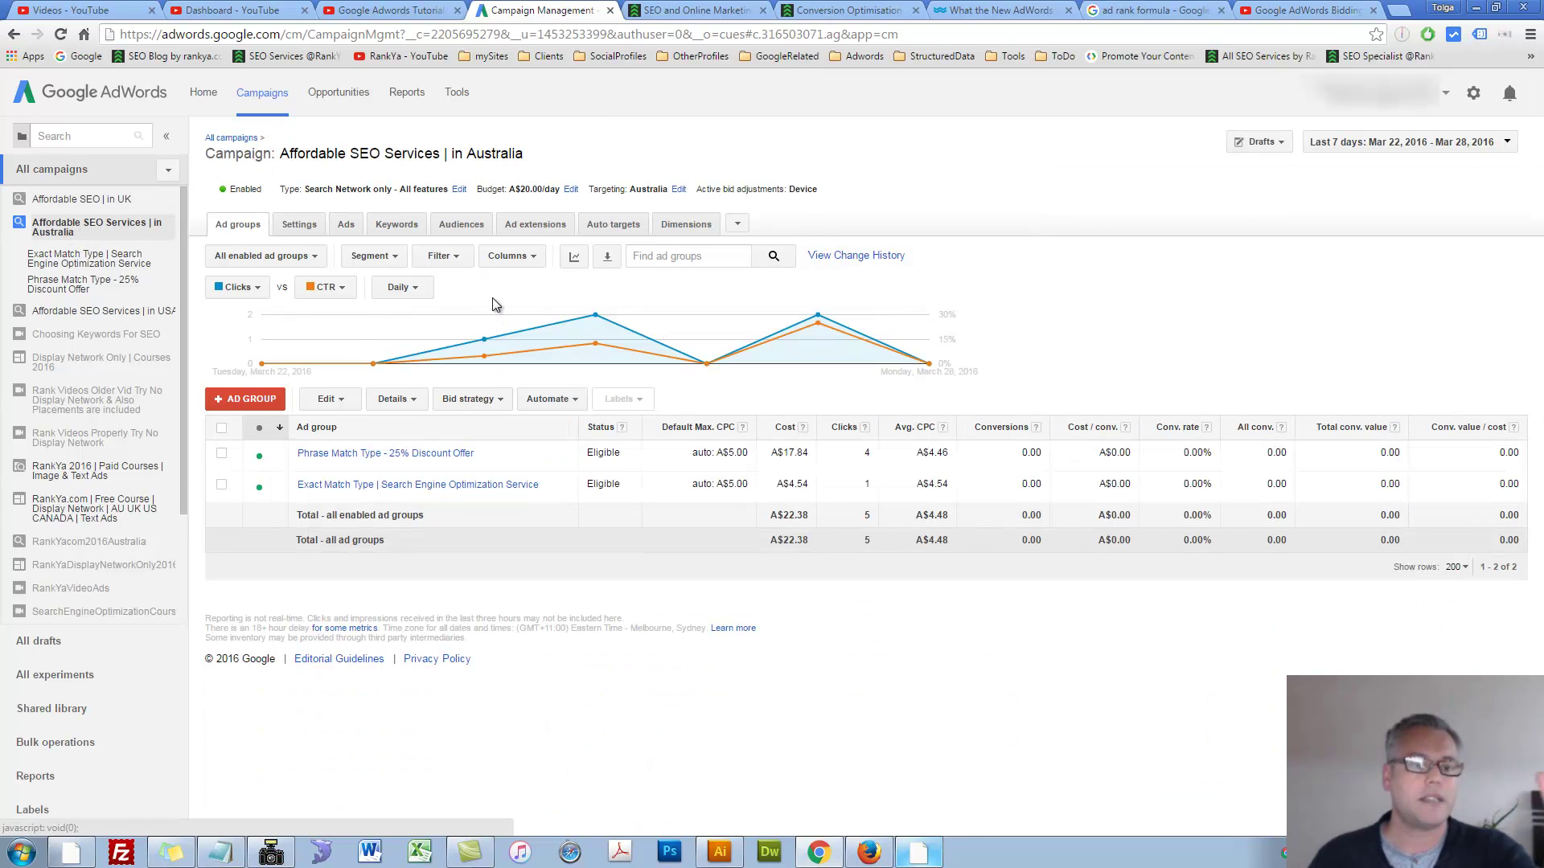
{"action": "left_click", "coordinate": [519, 231]}
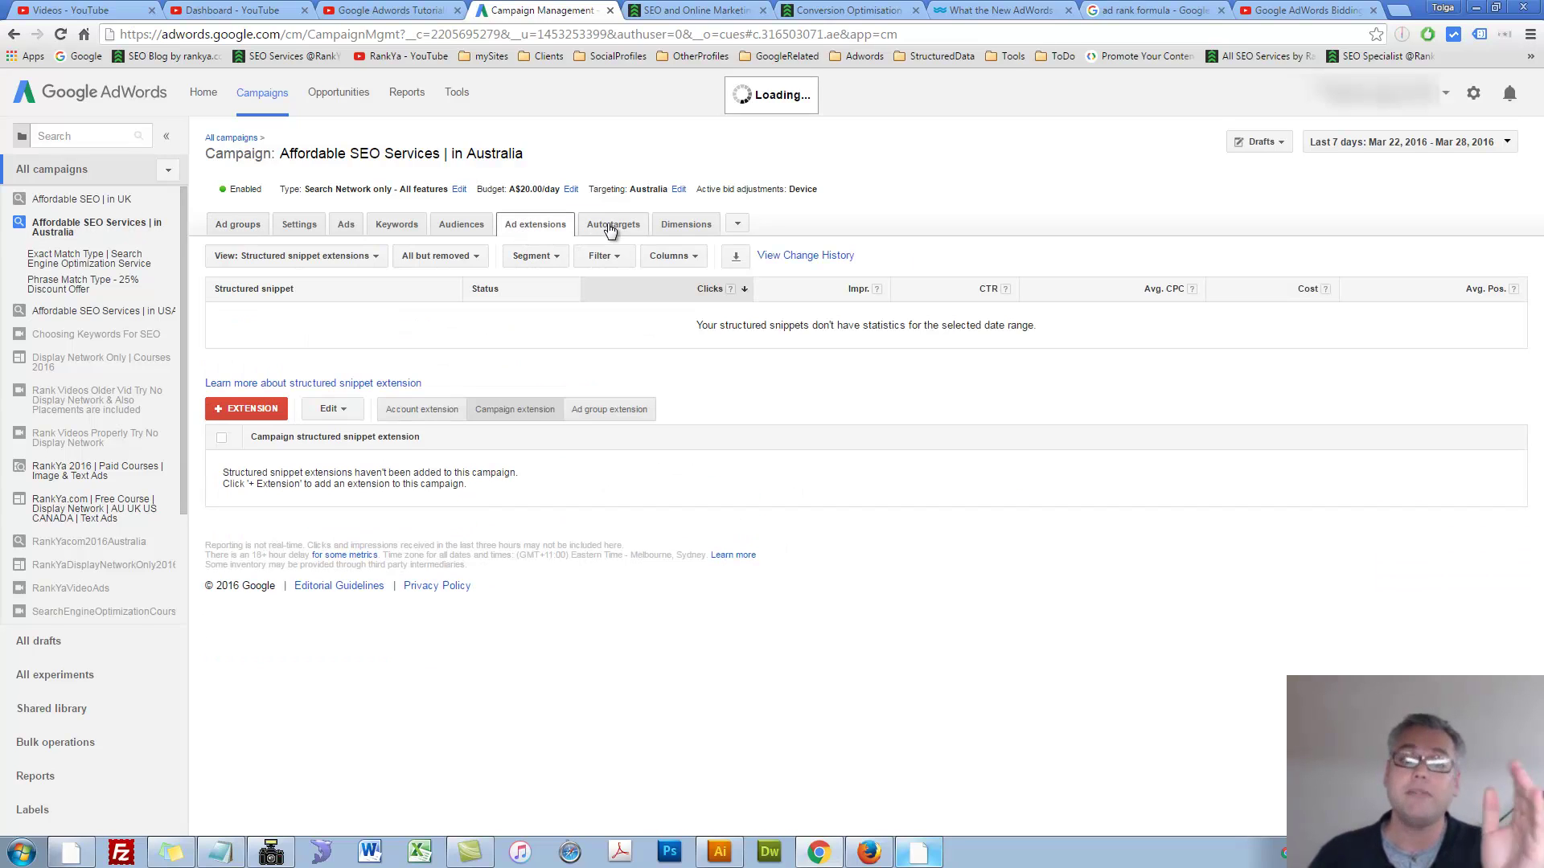
{"action": "left_click", "coordinate": [241, 228]}
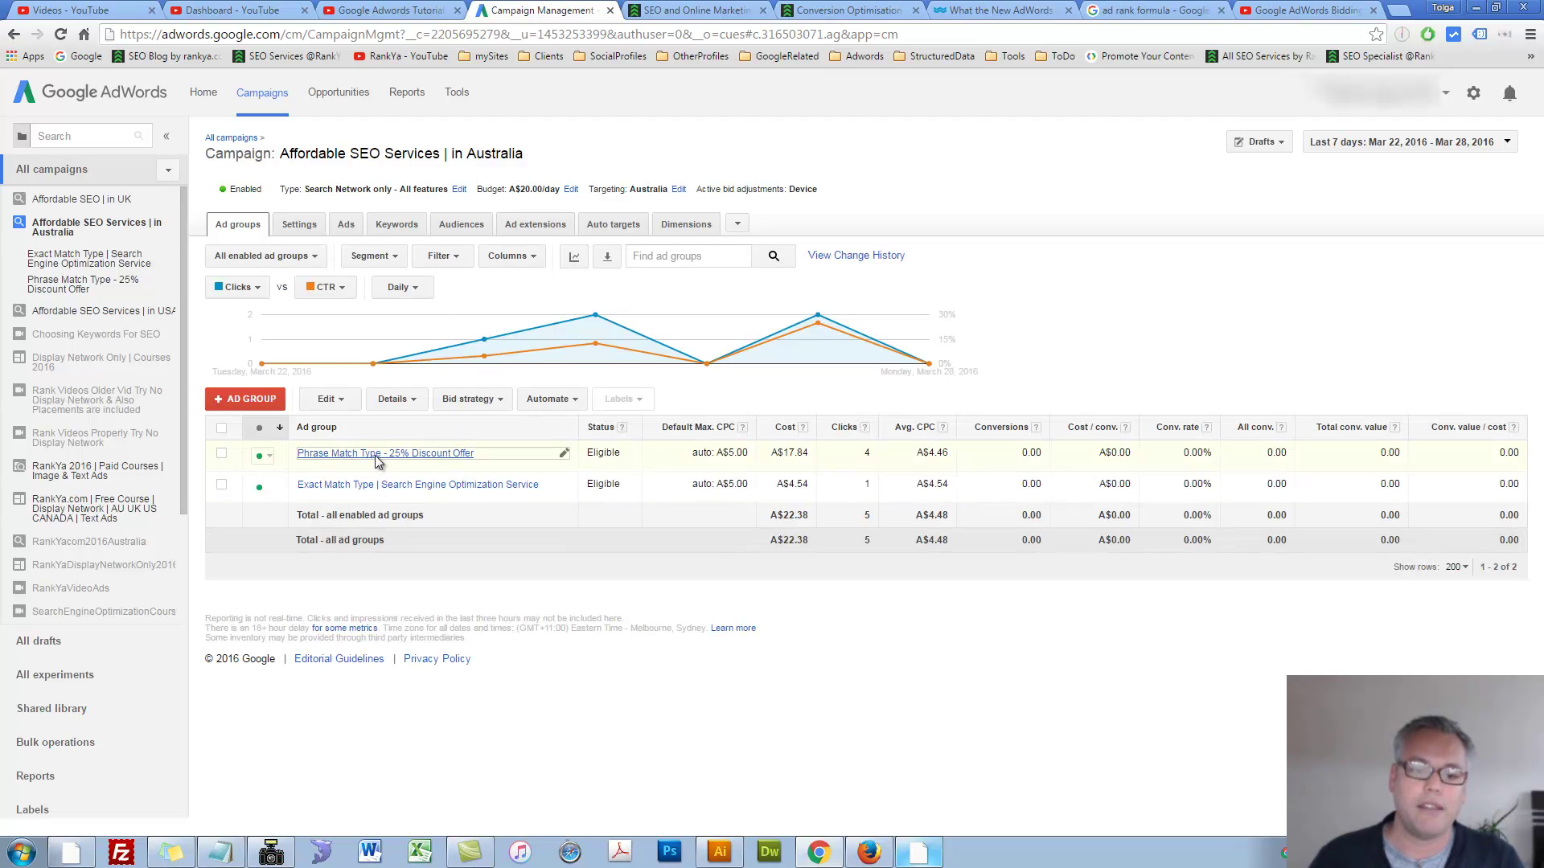
{"action": "left_click", "coordinate": [462, 453]}
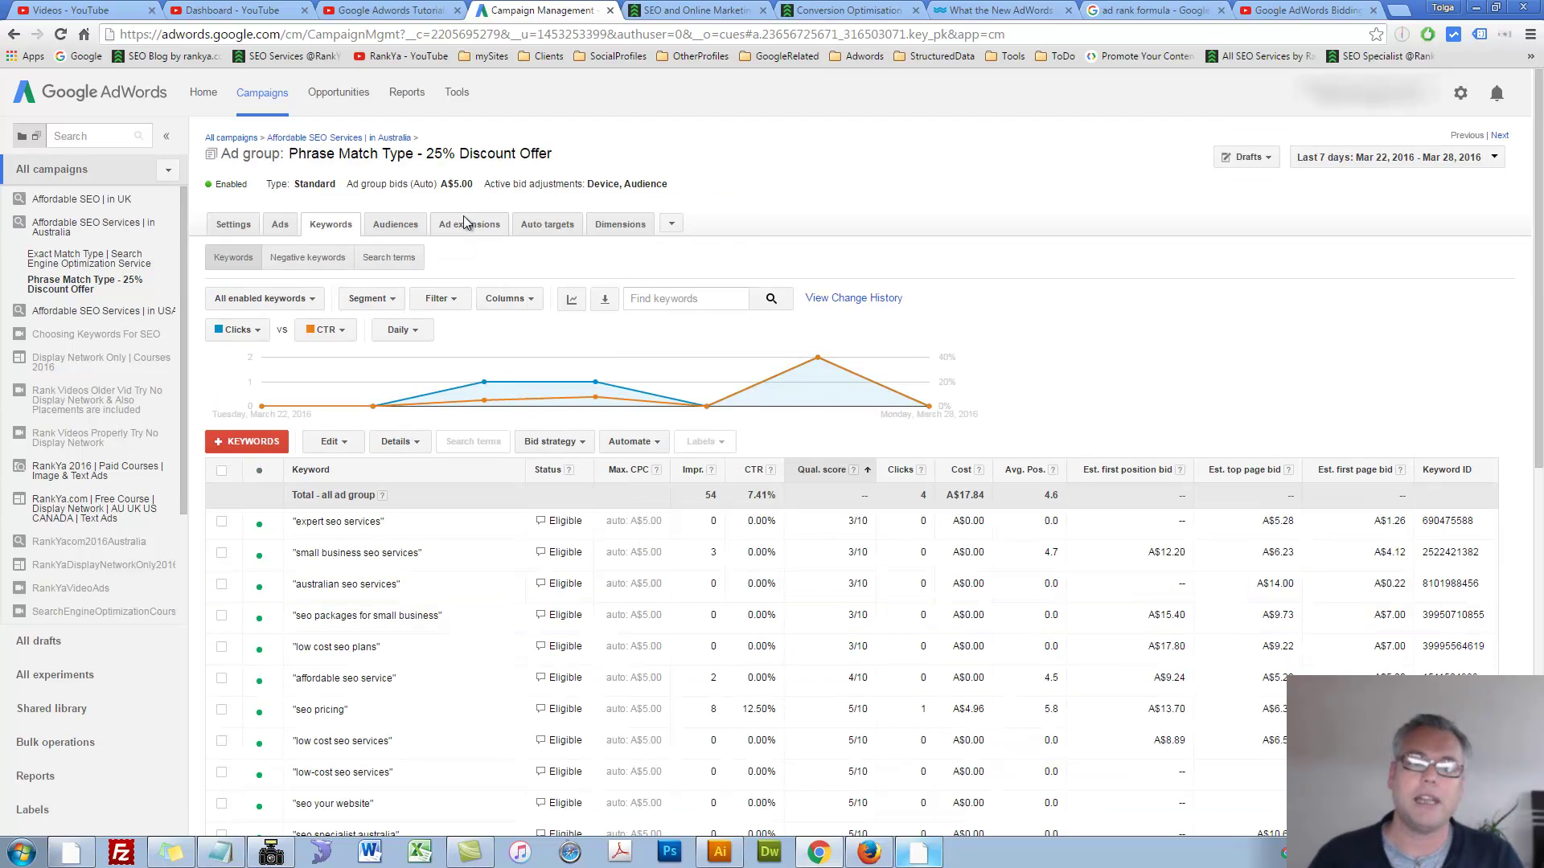
{"action": "left_click", "coordinate": [471, 225]}
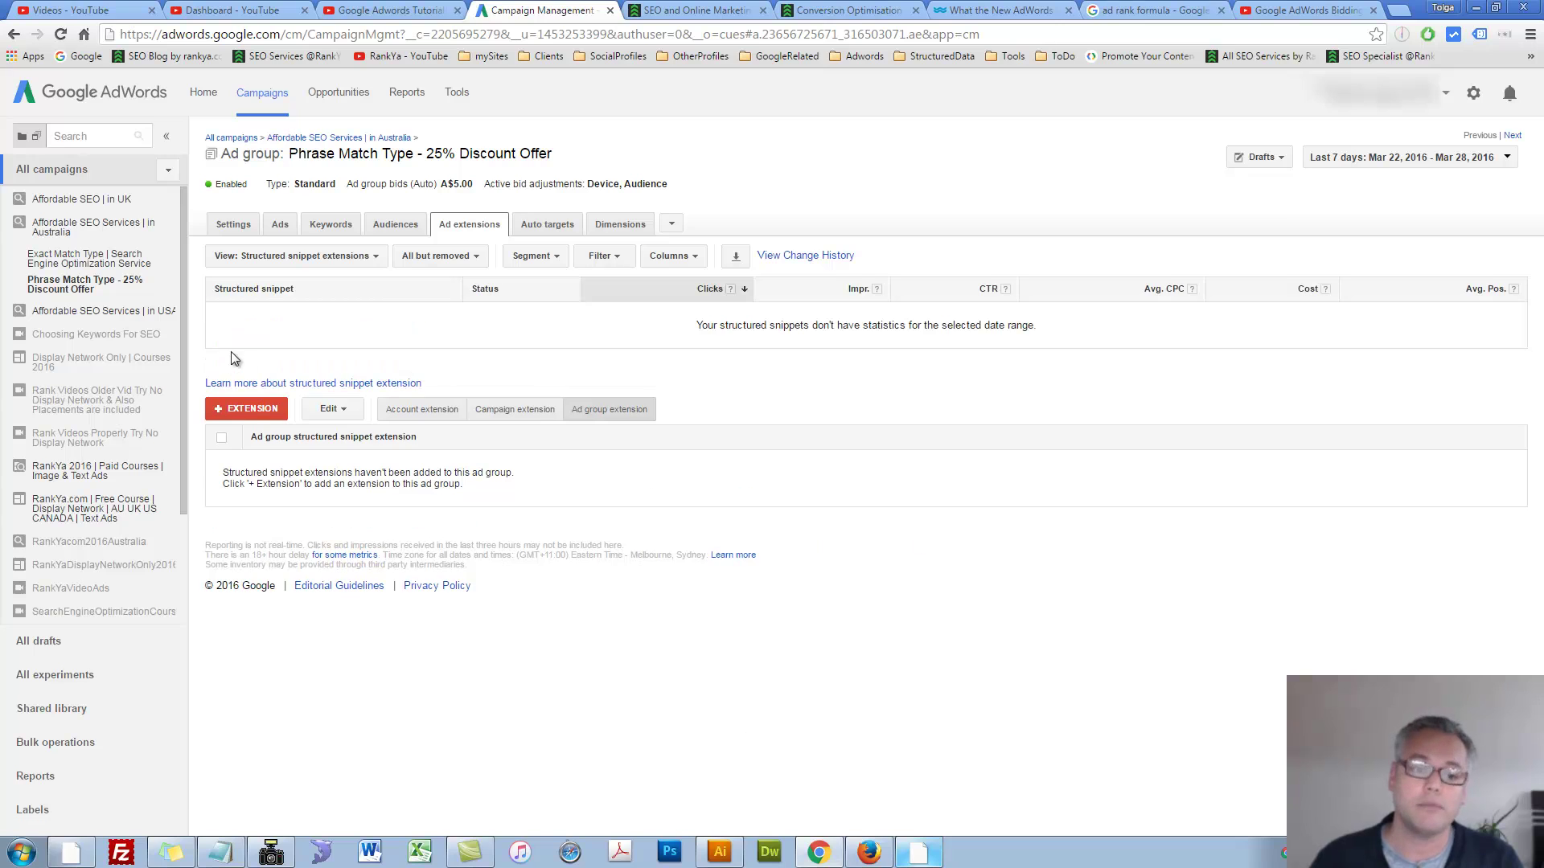
- Start a new structured snippet, browse its headers and value fields, then discard it, keeping the existing Types snippet
{"action": "left_click", "coordinate": [249, 410]}
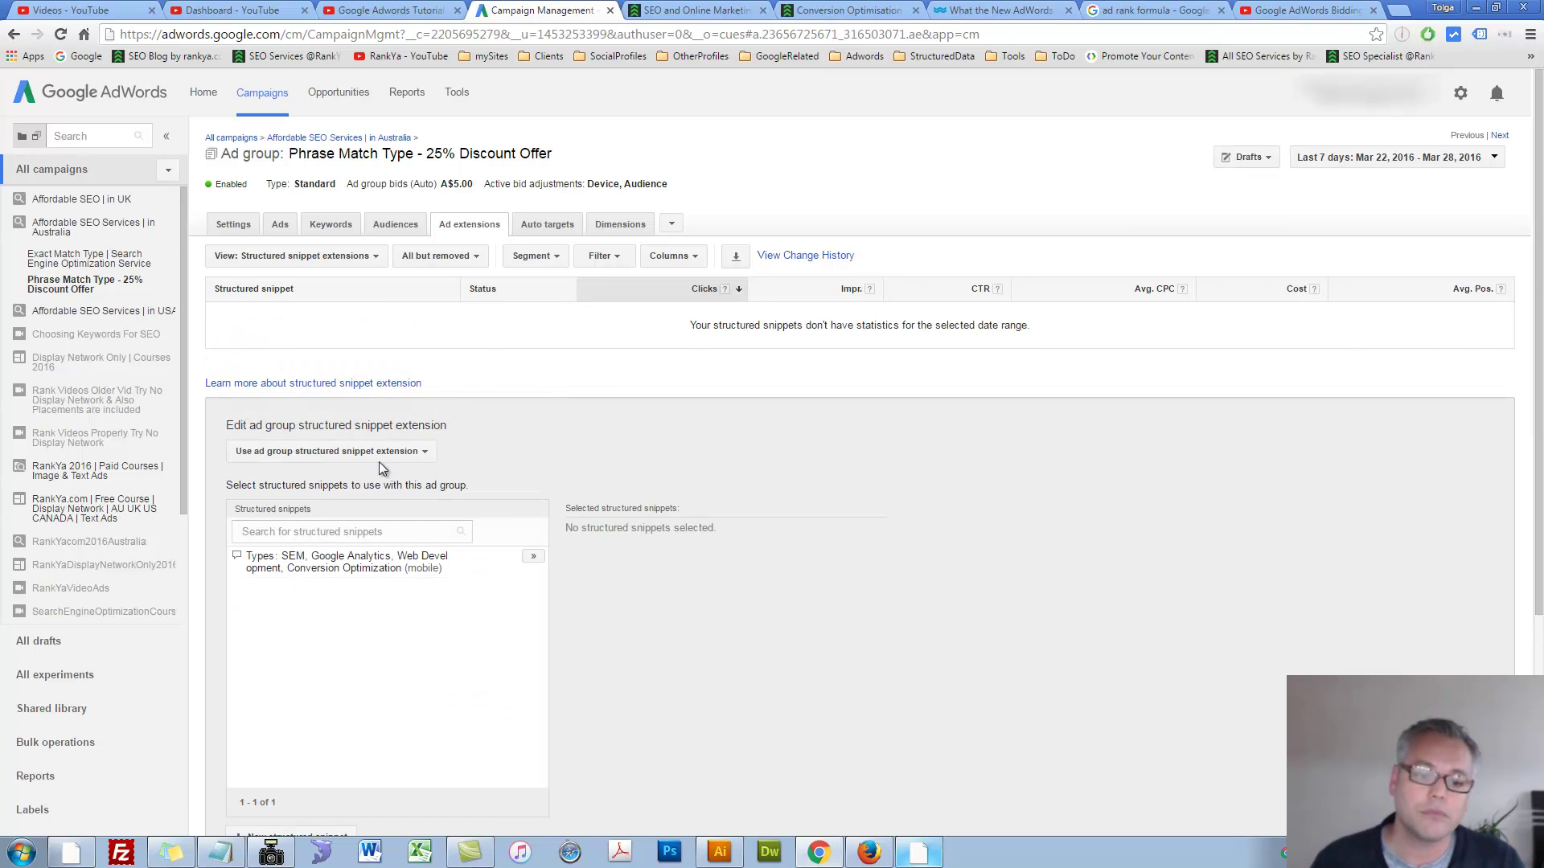
{"action": "scroll", "coordinate": [491, 470], "scroll_direction": "down", "scroll_amount": 2}
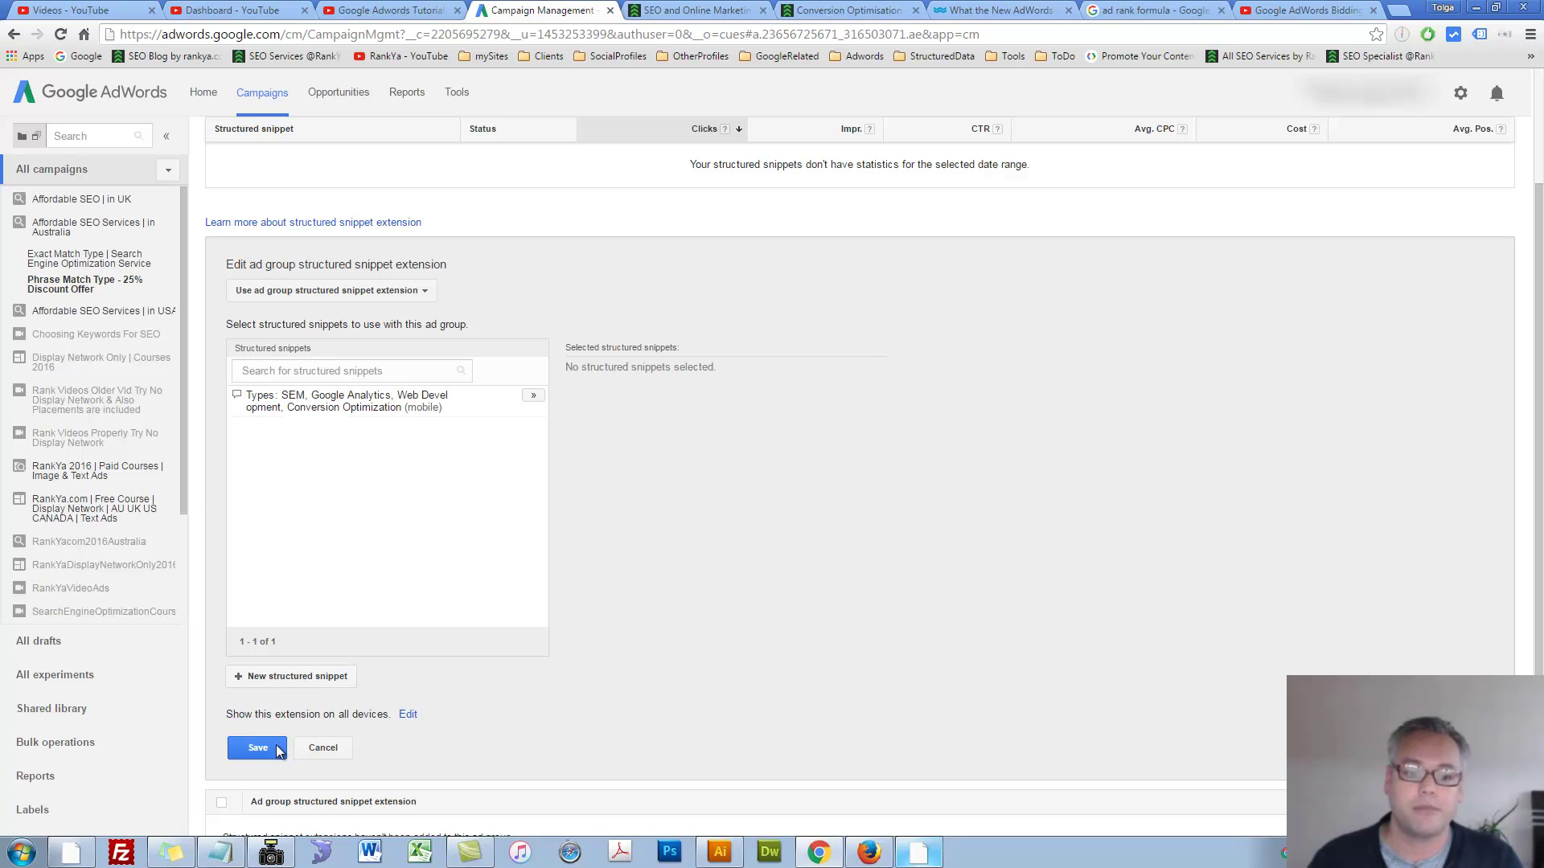
{"action": "left_click", "coordinate": [297, 678]}
{"action": "left_click", "coordinate": [818, 361]}
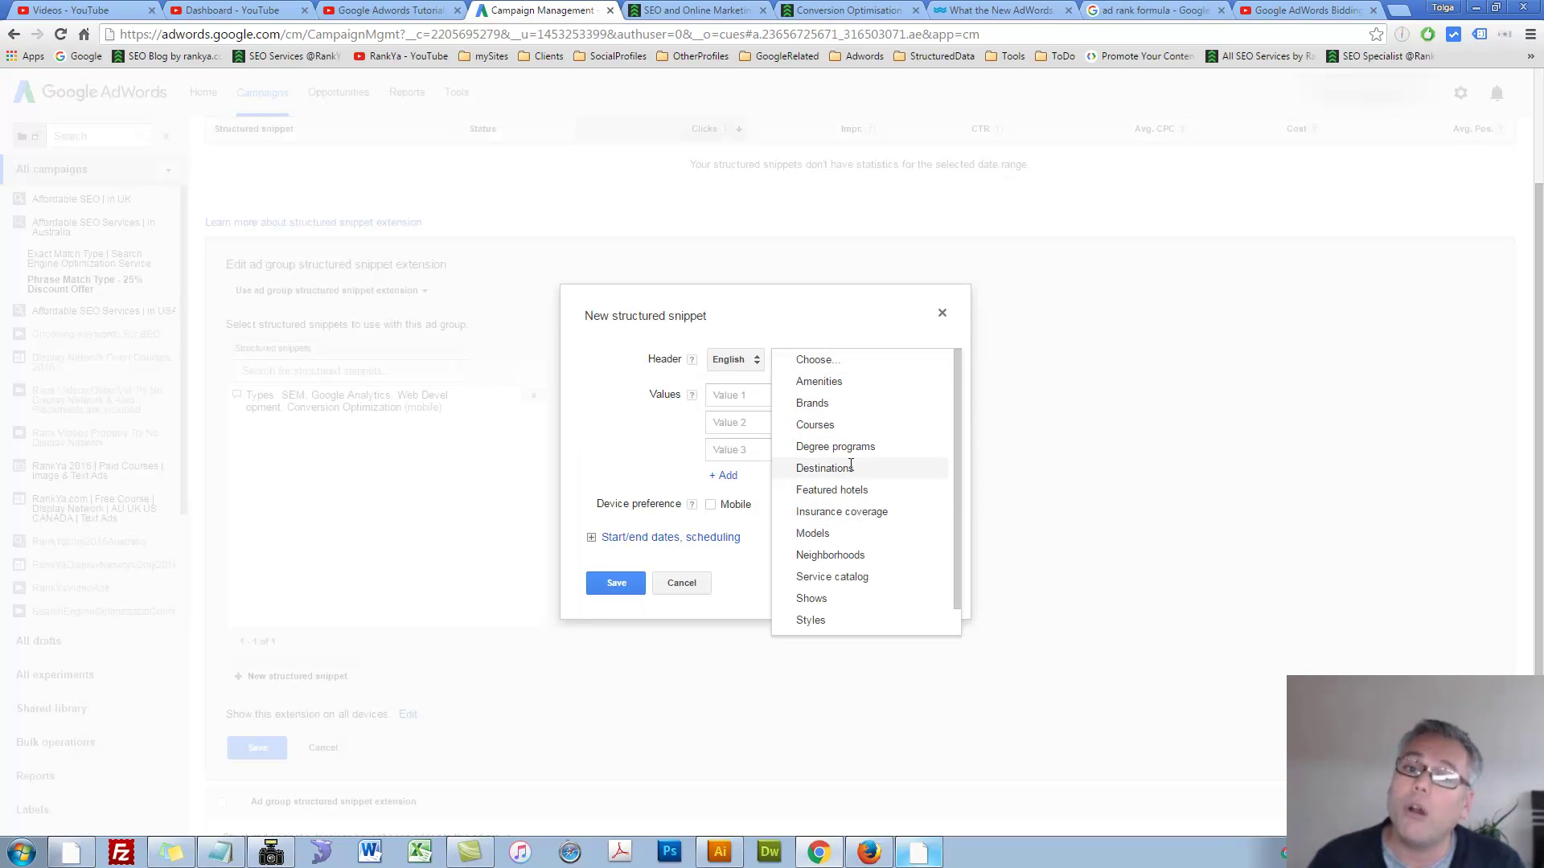
{"action": "left_click", "coordinate": [717, 399]}
{"action": "left_click", "coordinate": [727, 419]}
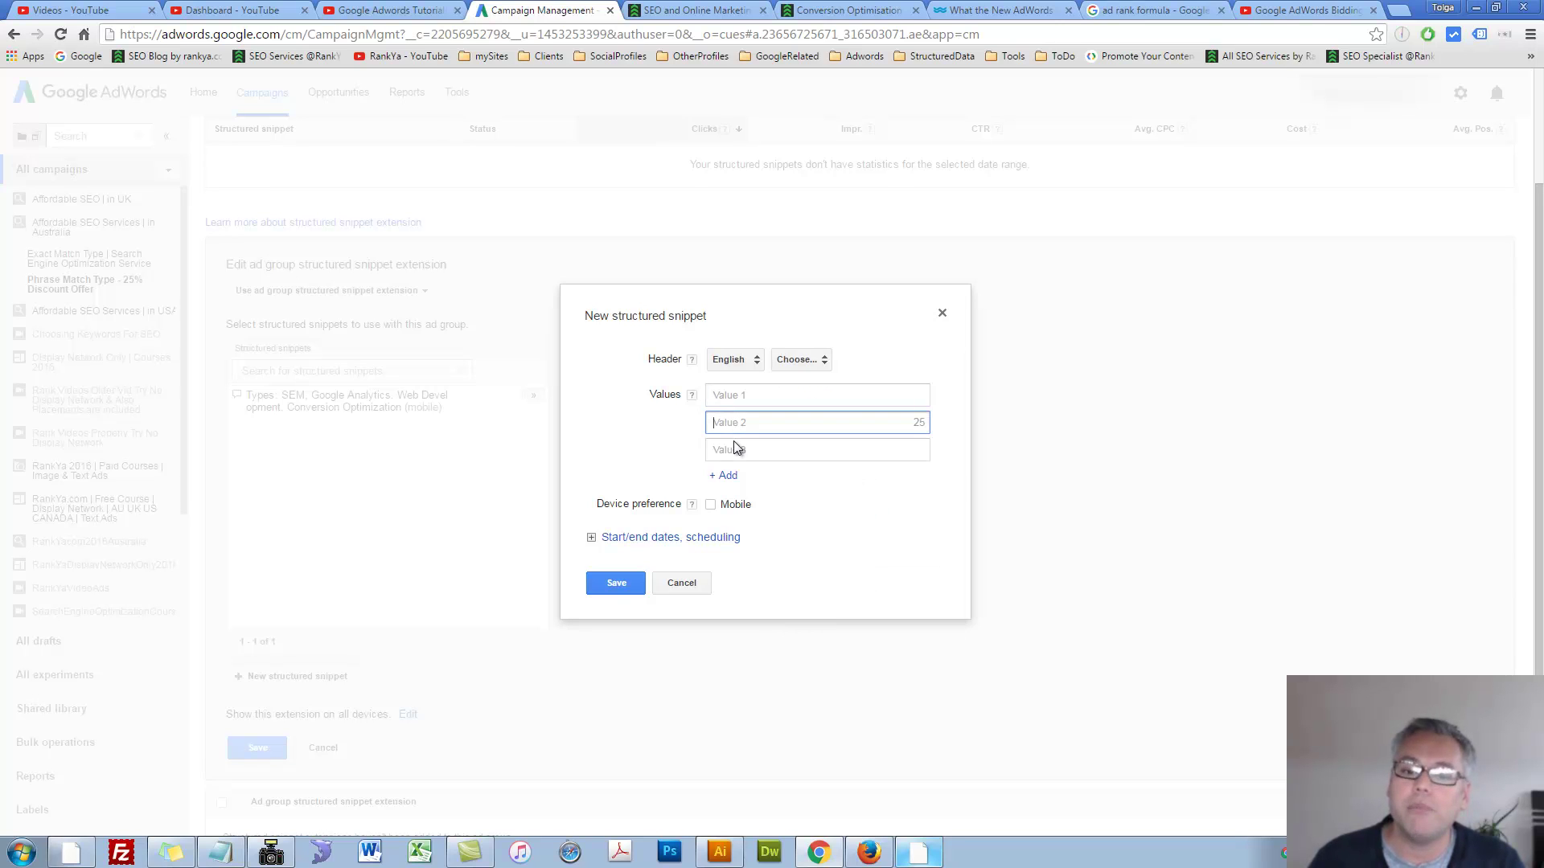
{"action": "left_click", "coordinate": [733, 449]}
{"action": "left_click", "coordinate": [801, 360]}
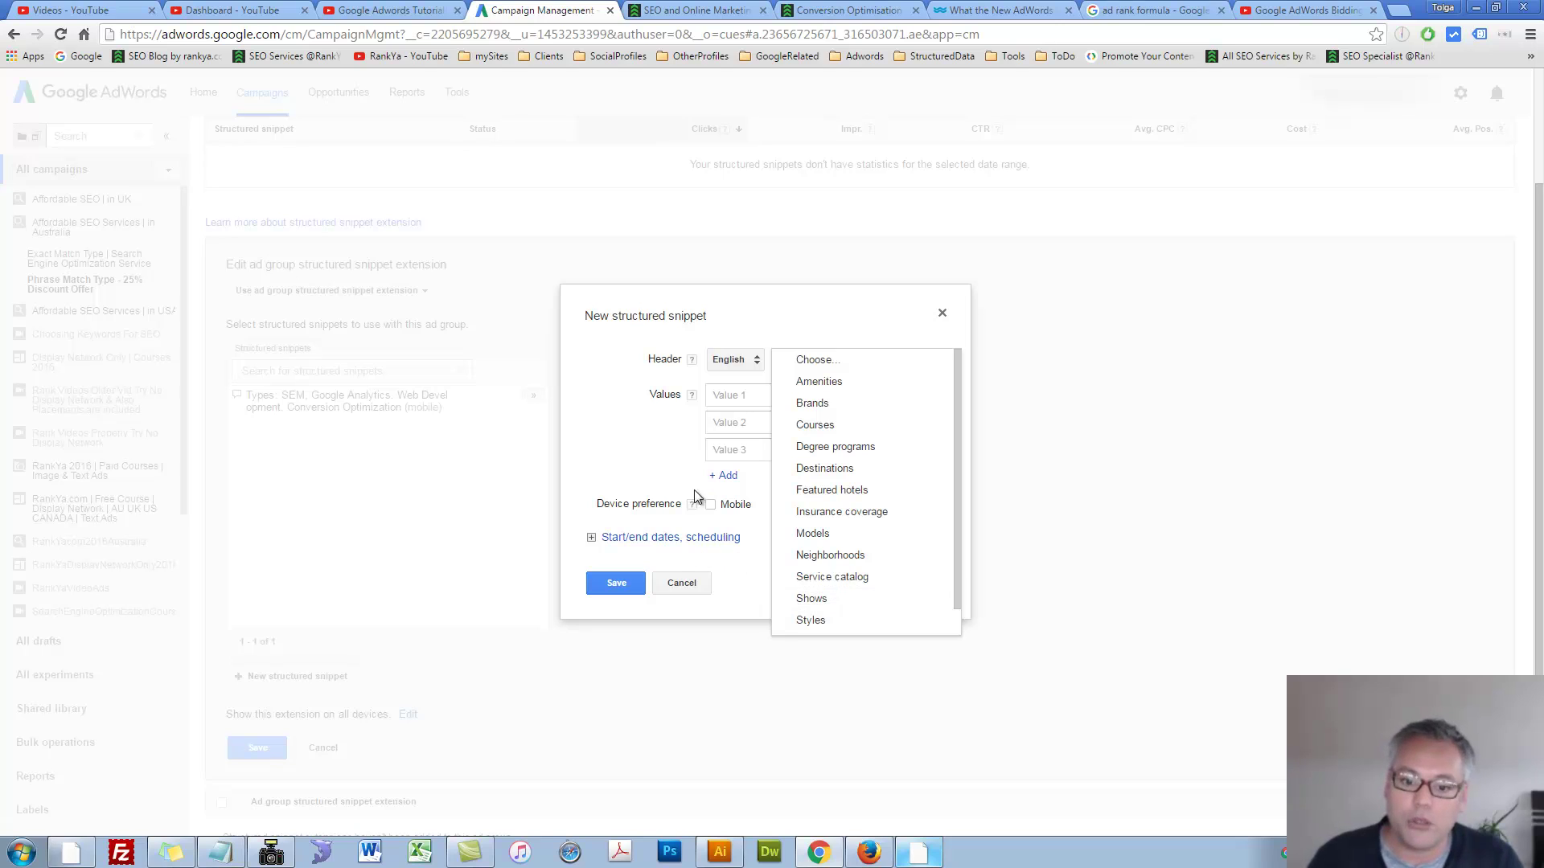
{"action": "left_click", "coordinate": [646, 458]}
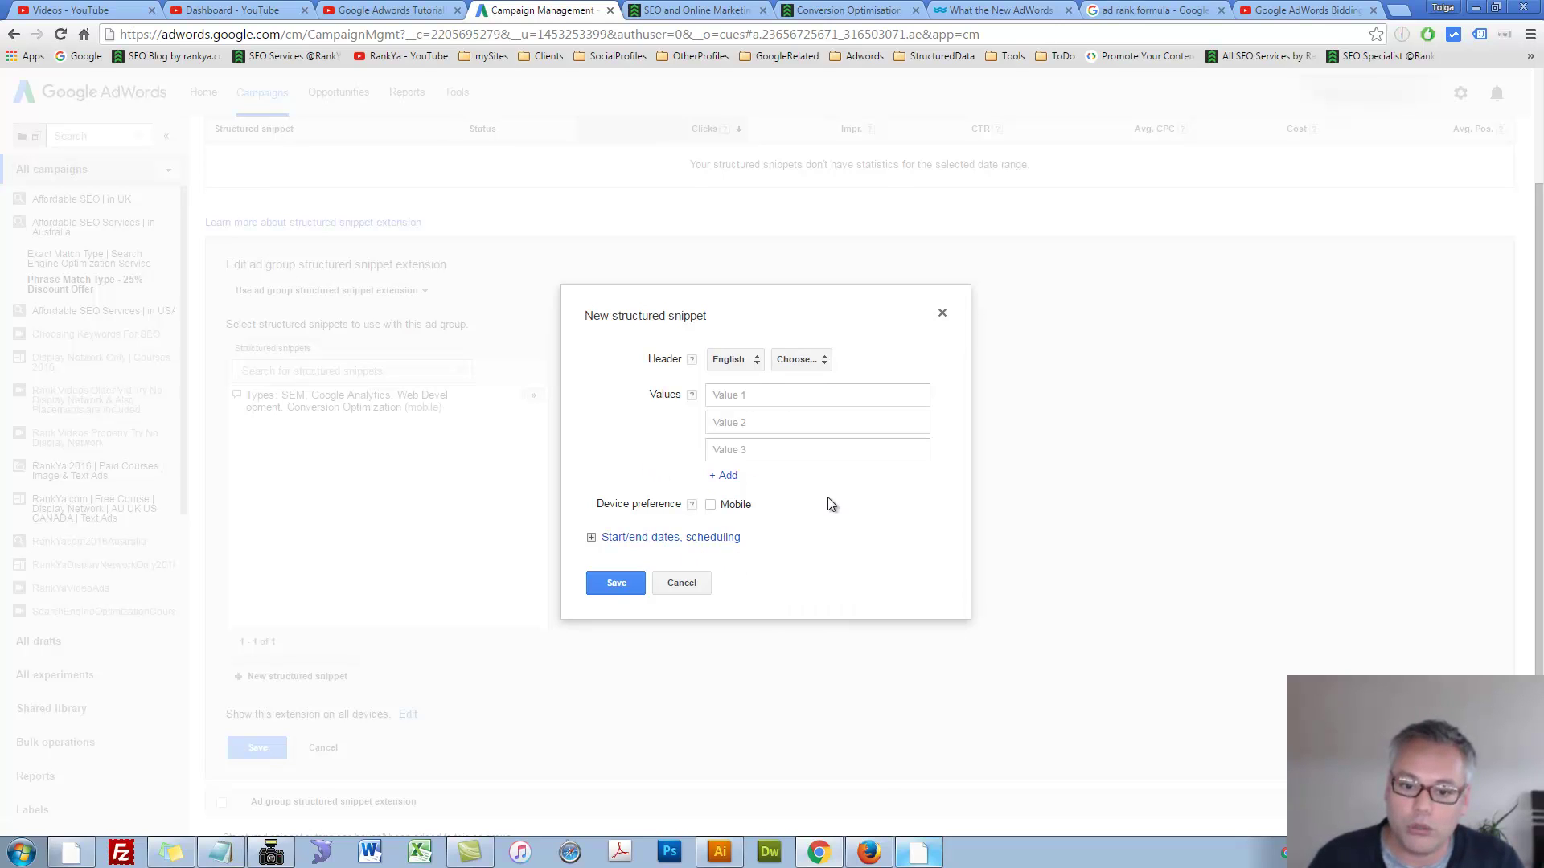
{"action": "left_click", "coordinate": [683, 585]}
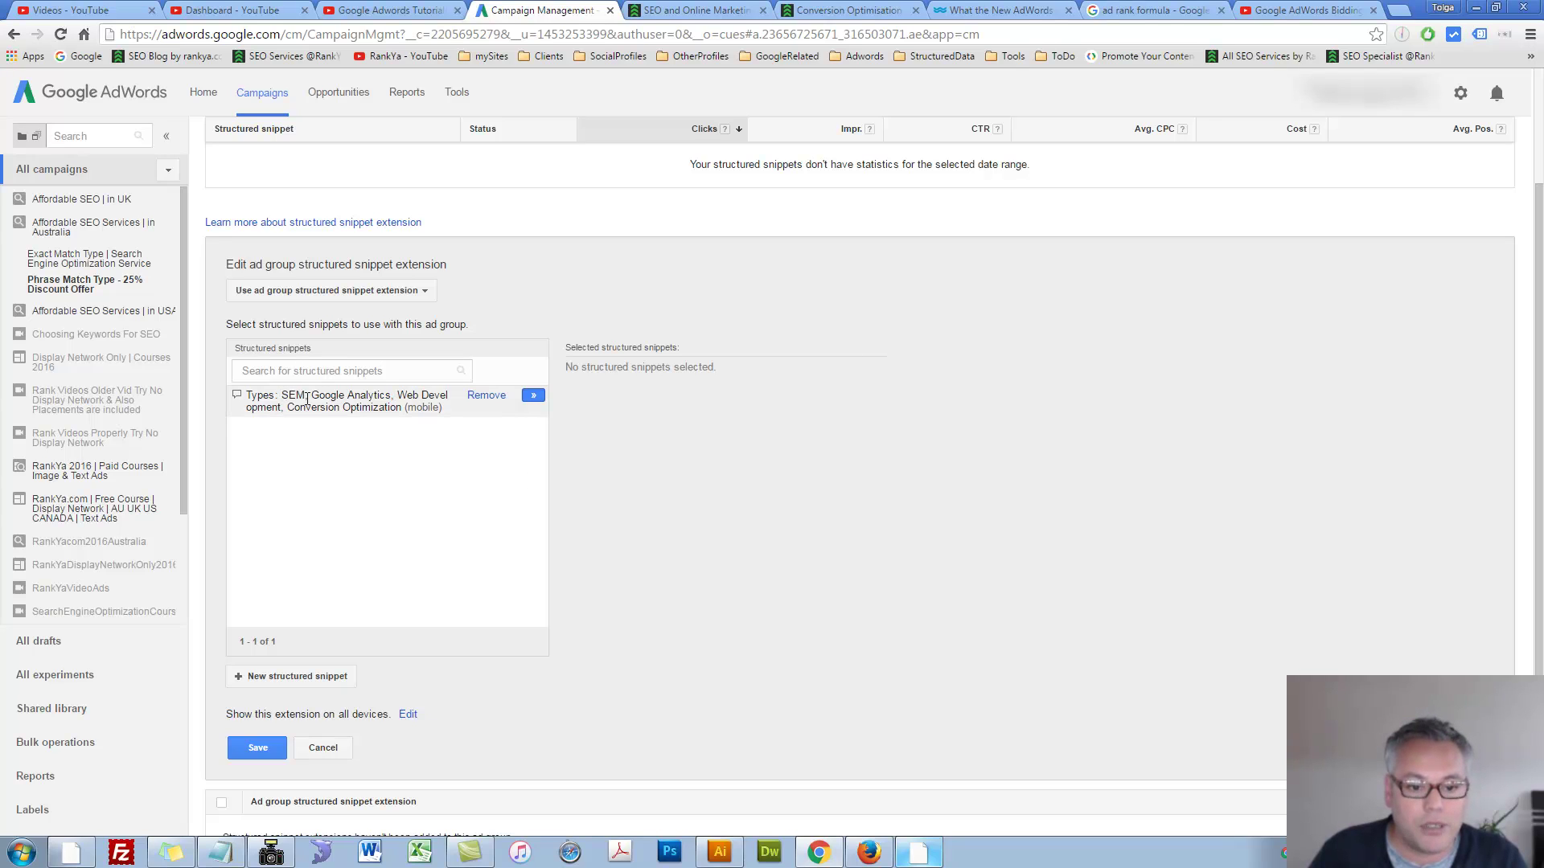
{"action": "left_click_drag", "start_coordinate": [276, 397], "coordinate": [442, 411]}
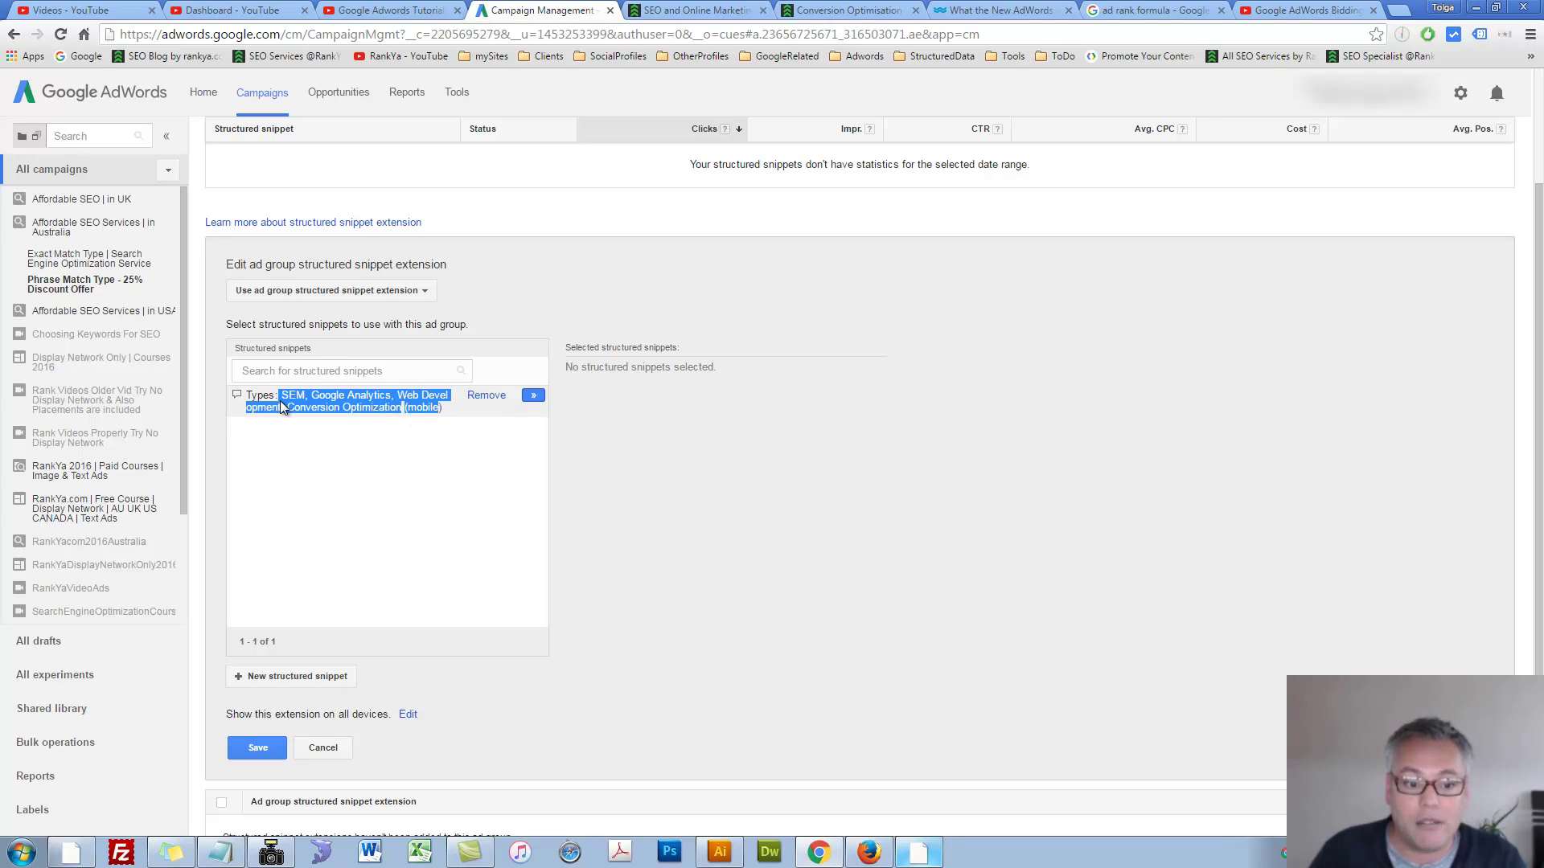
- Close the structured snippet editor and switch the extensions view to Sitelink extensions
{"action": "left_click", "coordinate": [324, 749]}
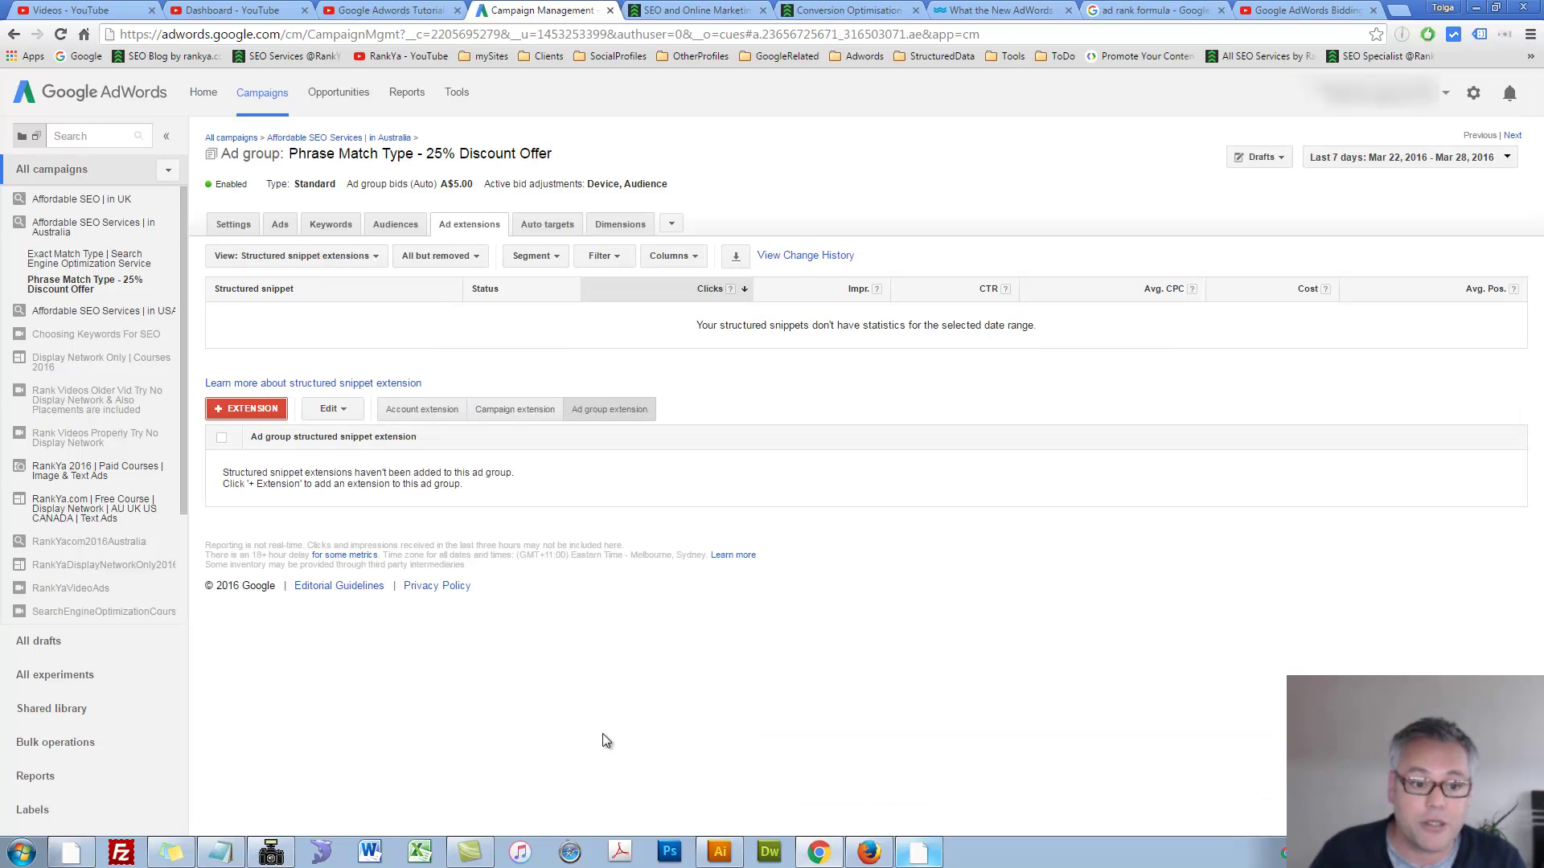
{"action": "left_click", "coordinate": [382, 265]}
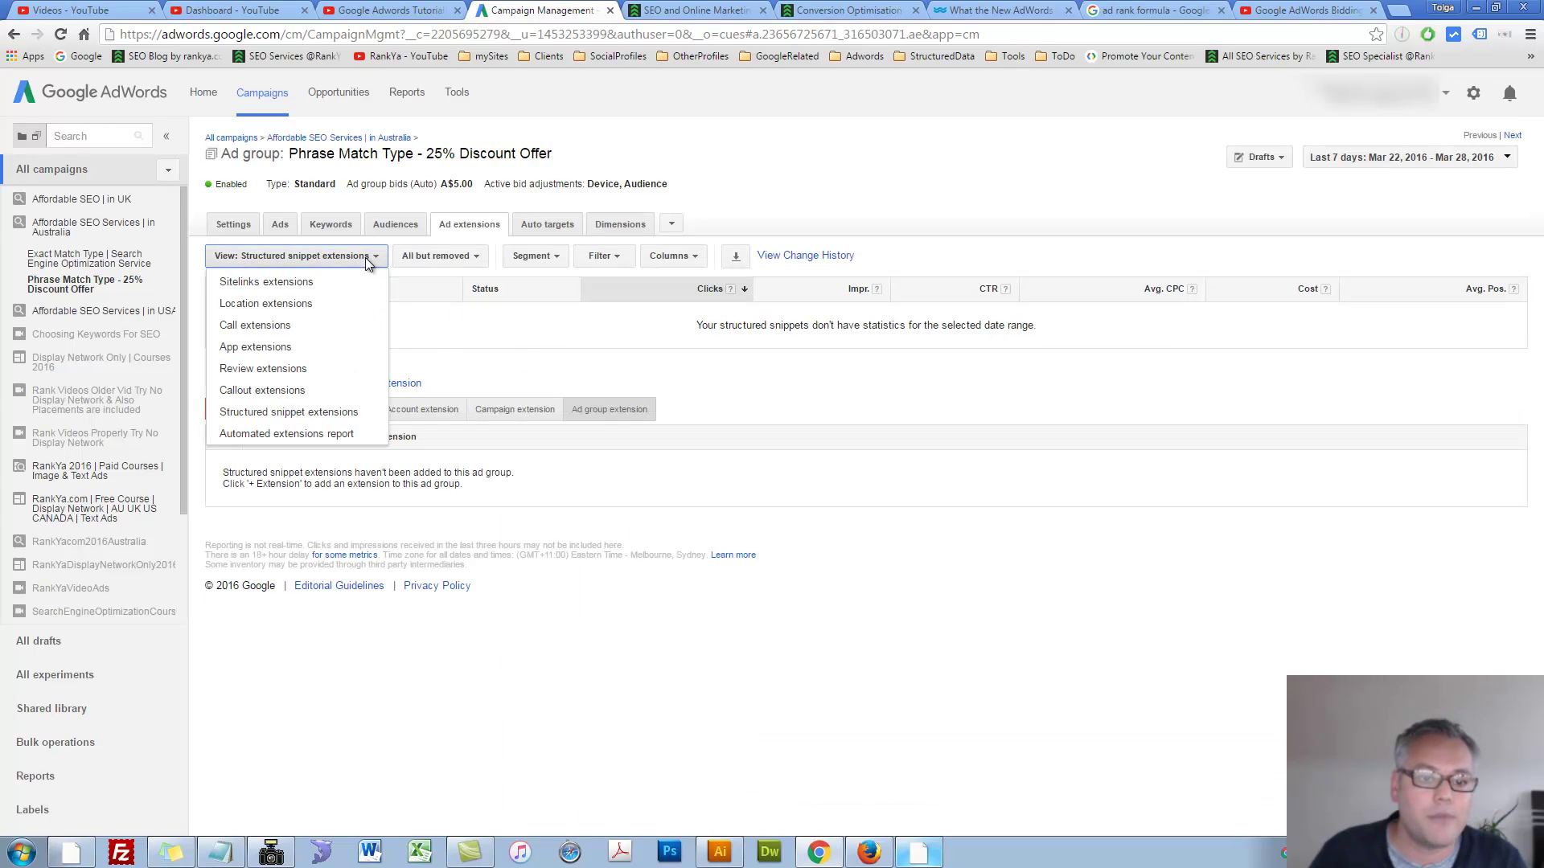
{"action": "left_click", "coordinate": [306, 284]}
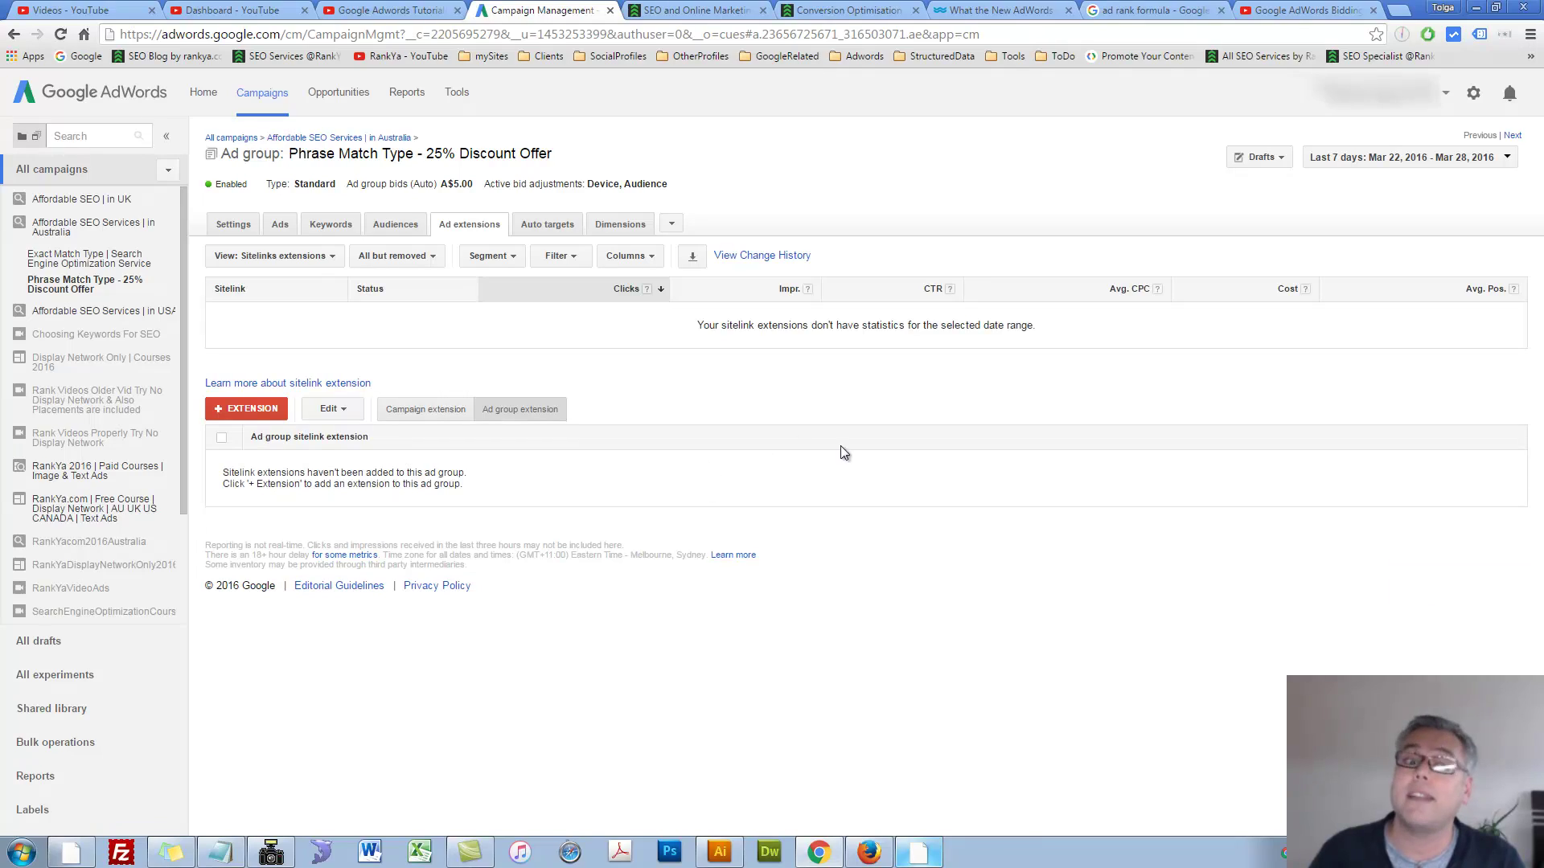
- Open the ad group's sitelink editor, start a new sitelink, and discard it unsaved
{"action": "left_click", "coordinate": [247, 409]}
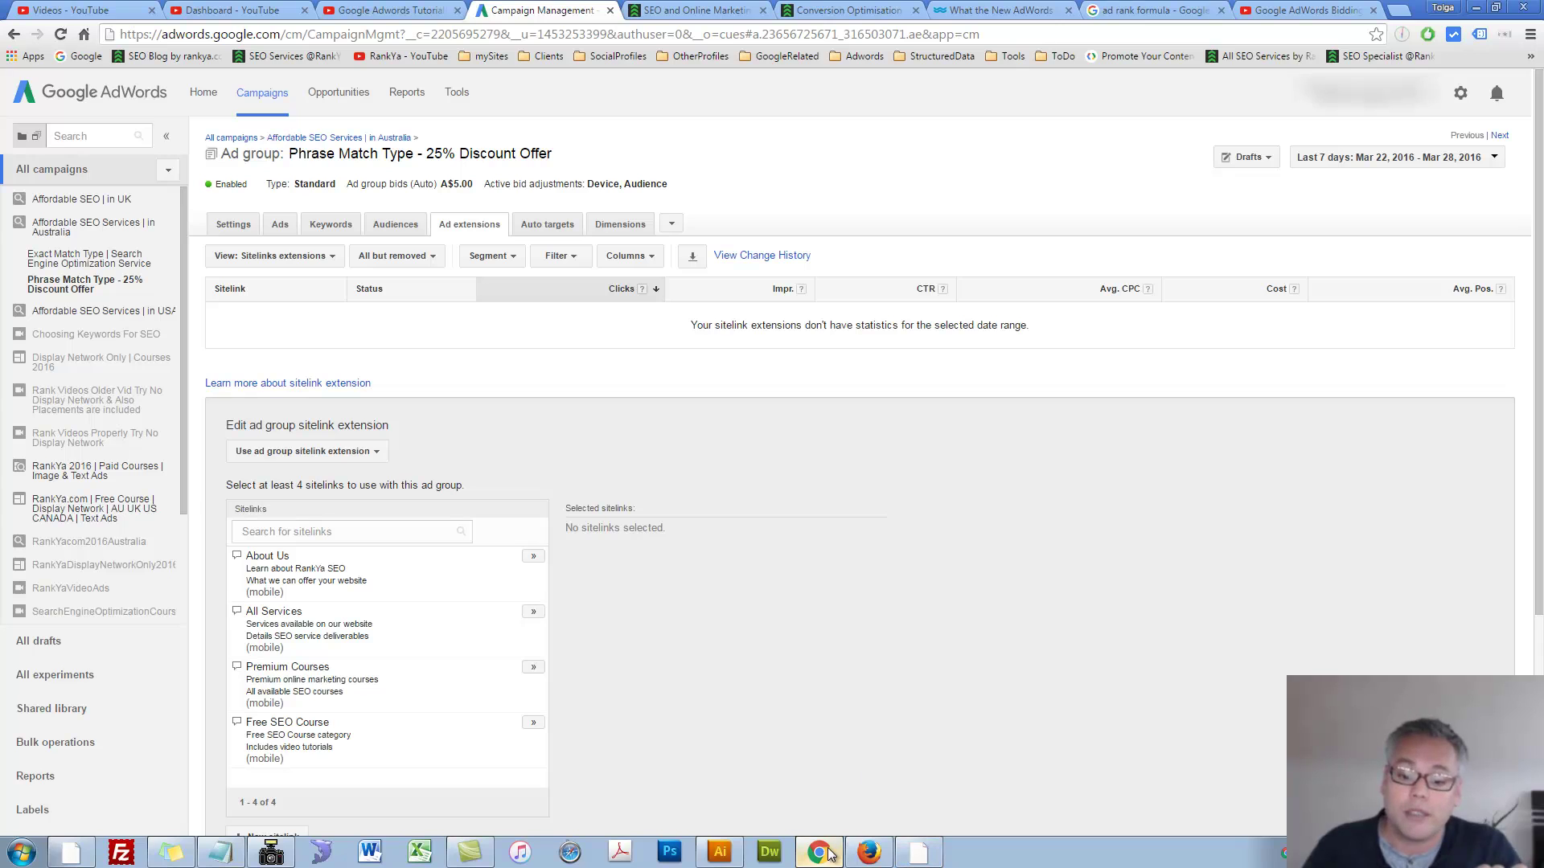
{"action": "left_click", "coordinate": [868, 852]}
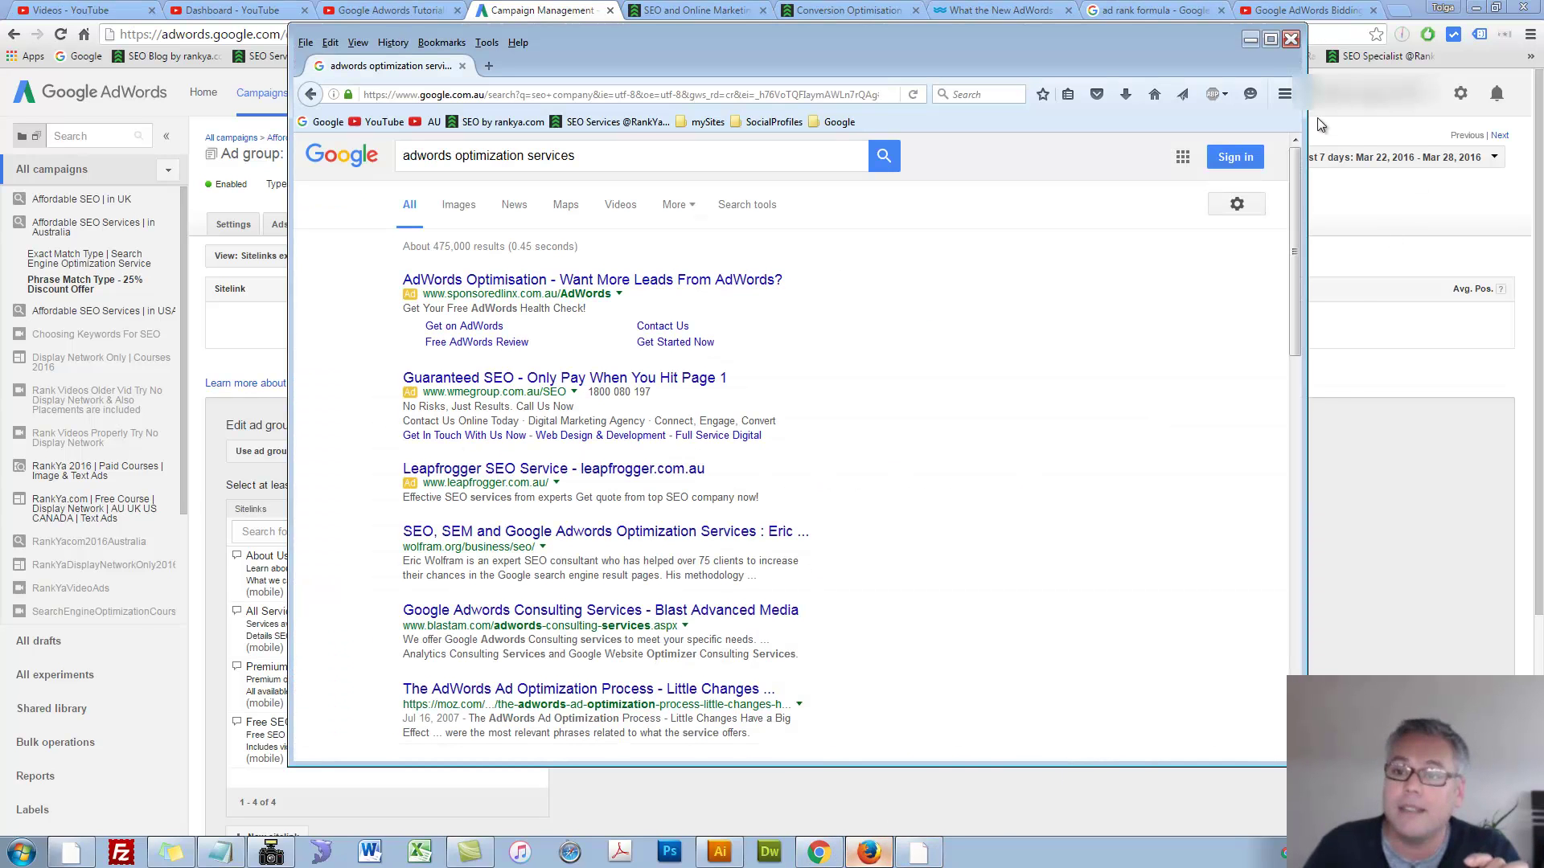
{"action": "left_click", "coordinate": [1379, 565]}
{"action": "scroll", "coordinate": [523, 611], "scroll_direction": "down", "scroll_amount": 3}
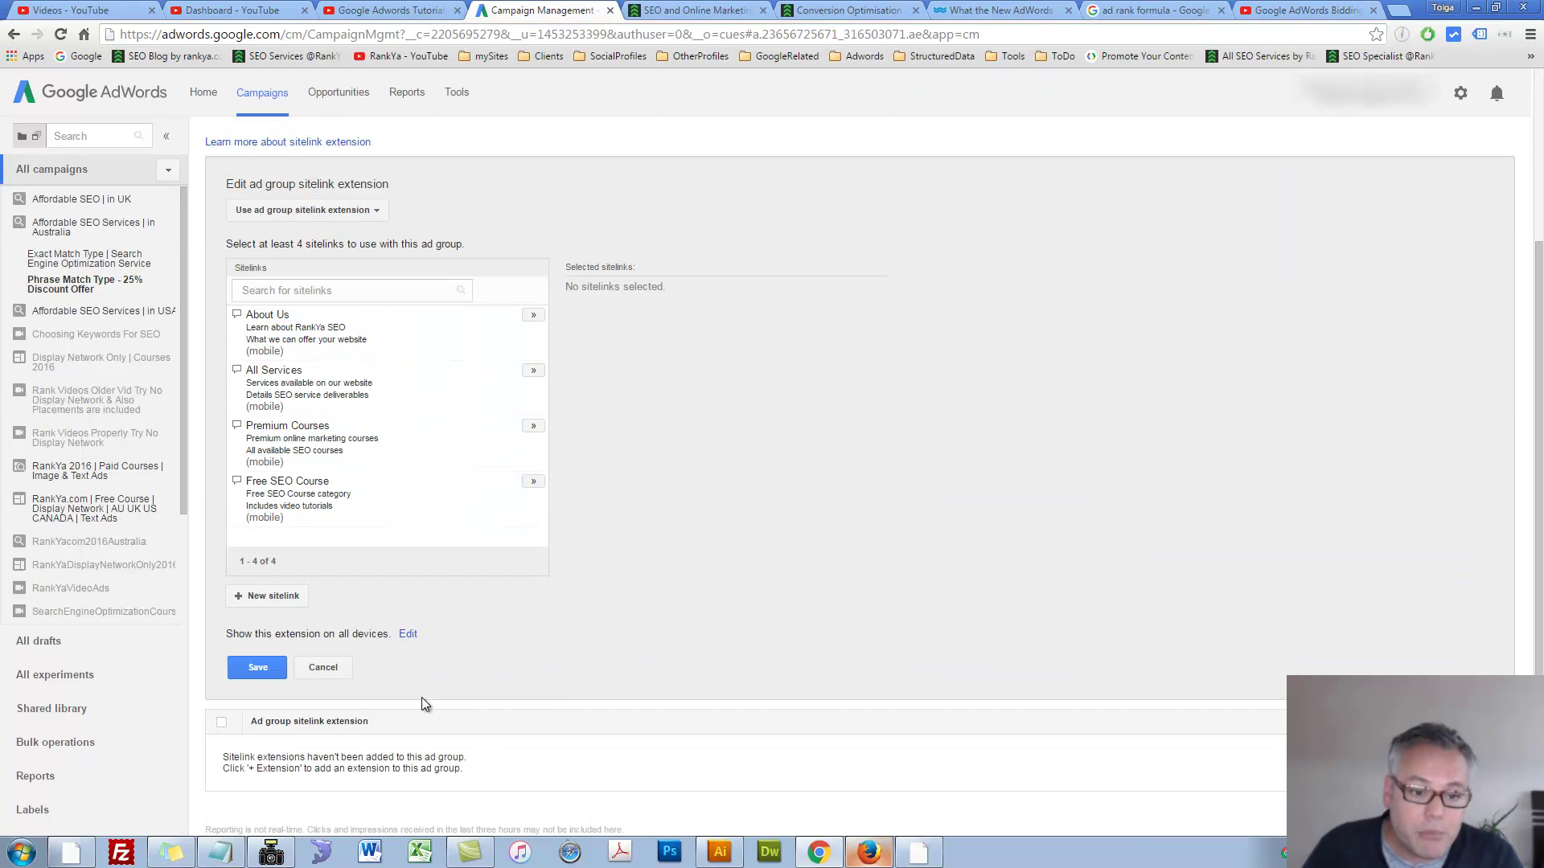
{"action": "left_click", "coordinate": [267, 596]}
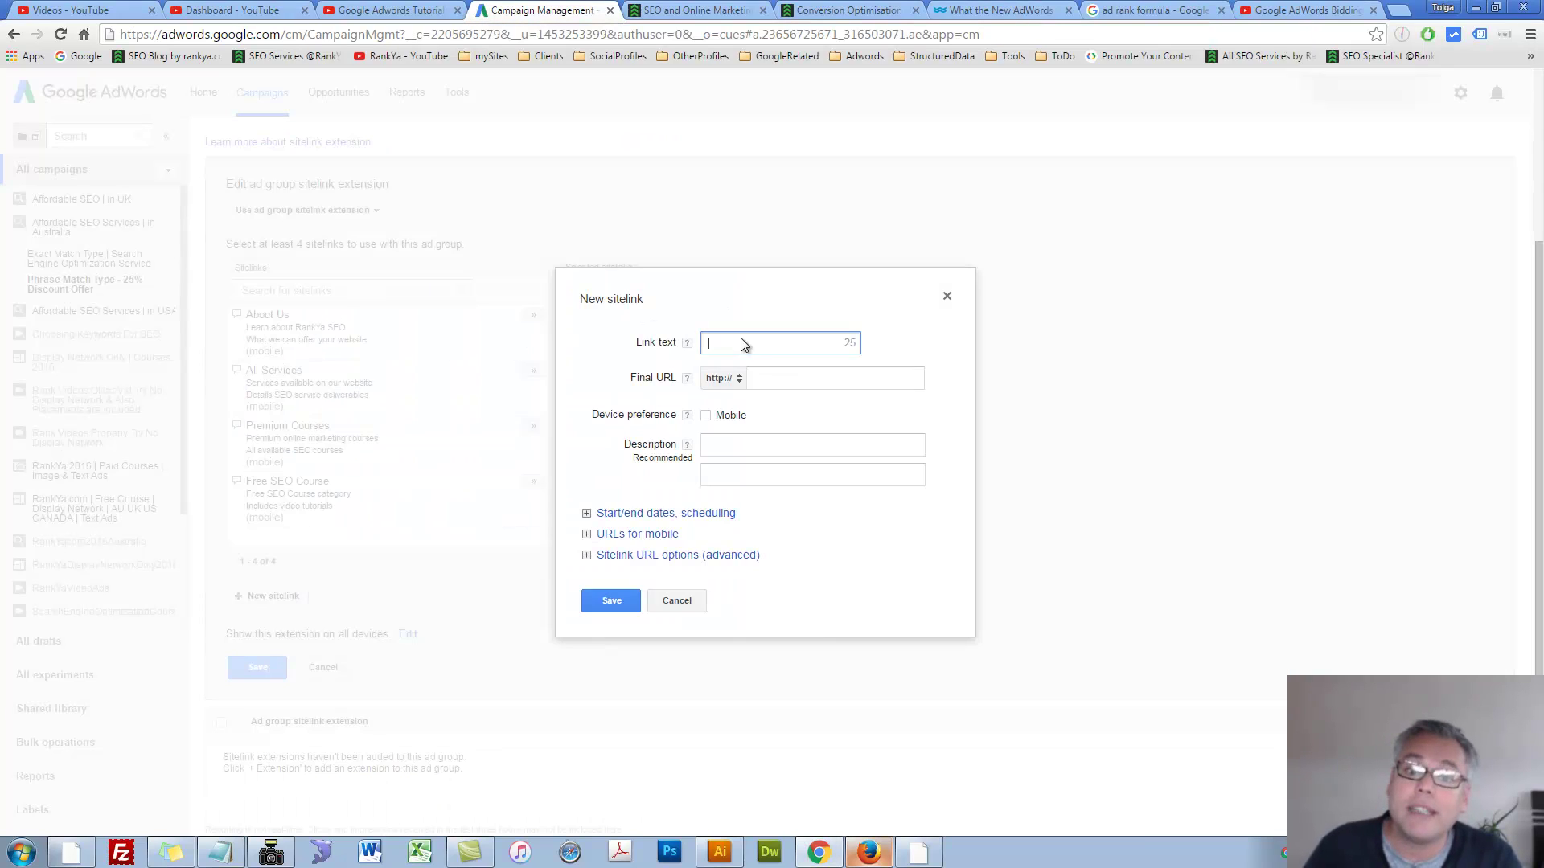
{"action": "left_click", "coordinate": [689, 601]}
- Close the sitelink editor, view the three approved callout extensions, then return to the Illustrator diagram
{"action": "left_click", "coordinate": [323, 669]}
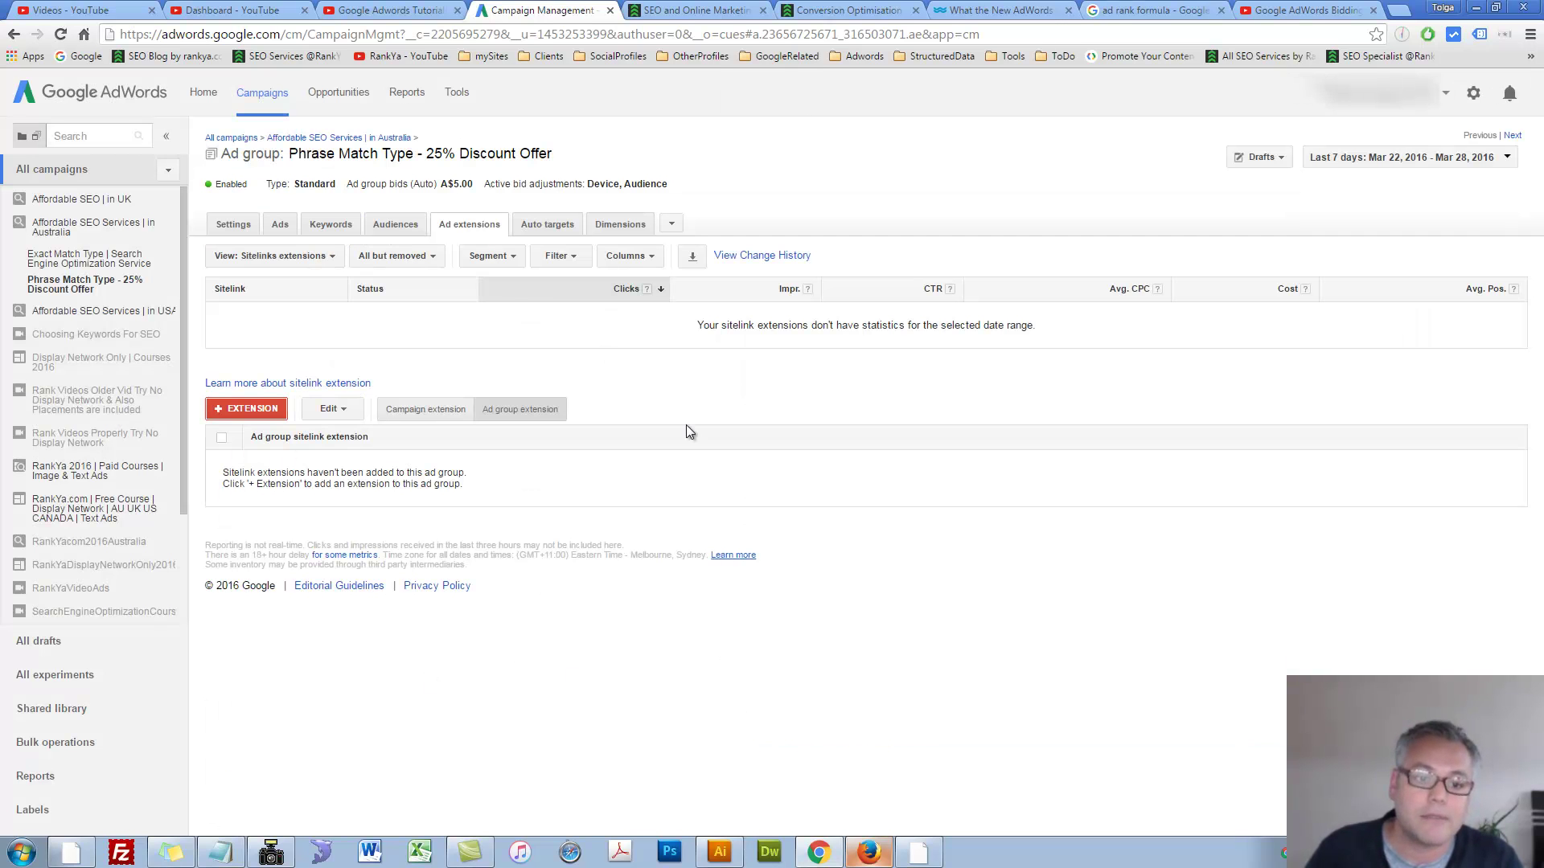
{"action": "left_click", "coordinate": [318, 258]}
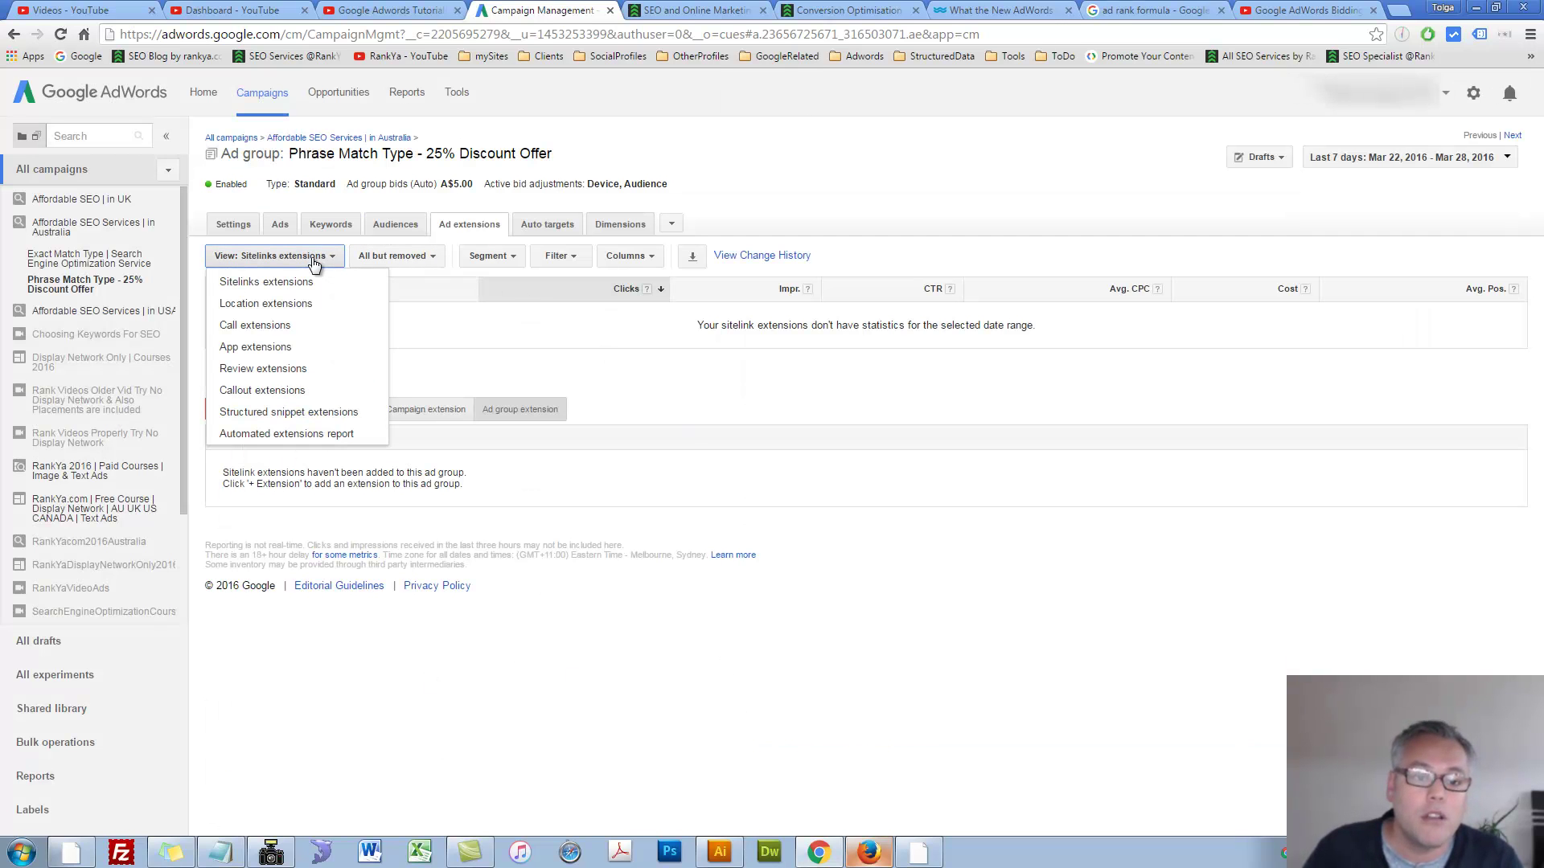
{"action": "left_click", "coordinate": [283, 390]}
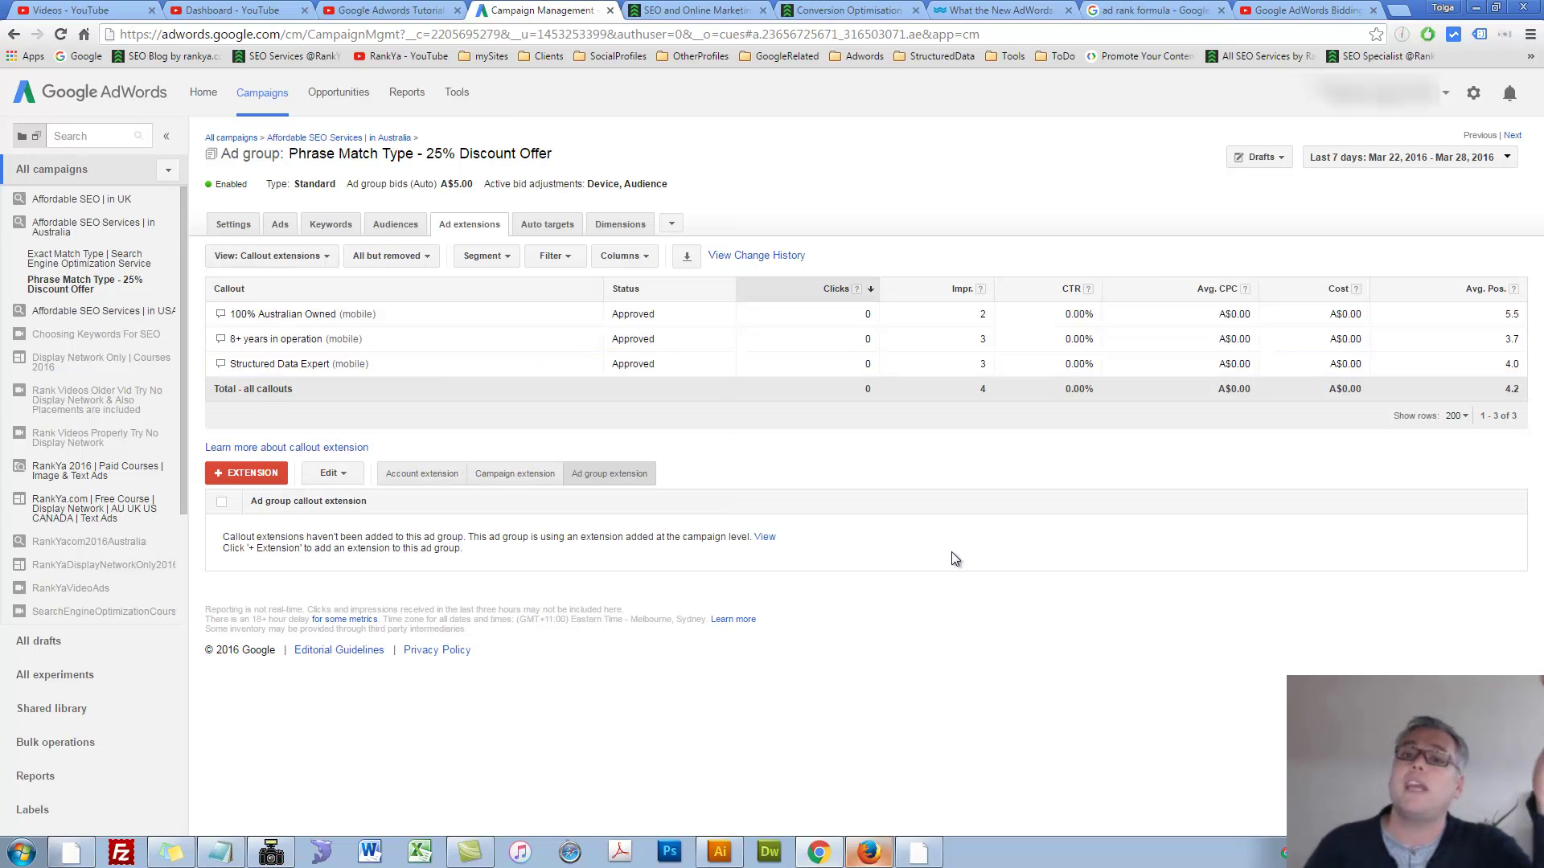
{"action": "left_click", "coordinate": [319, 257]}
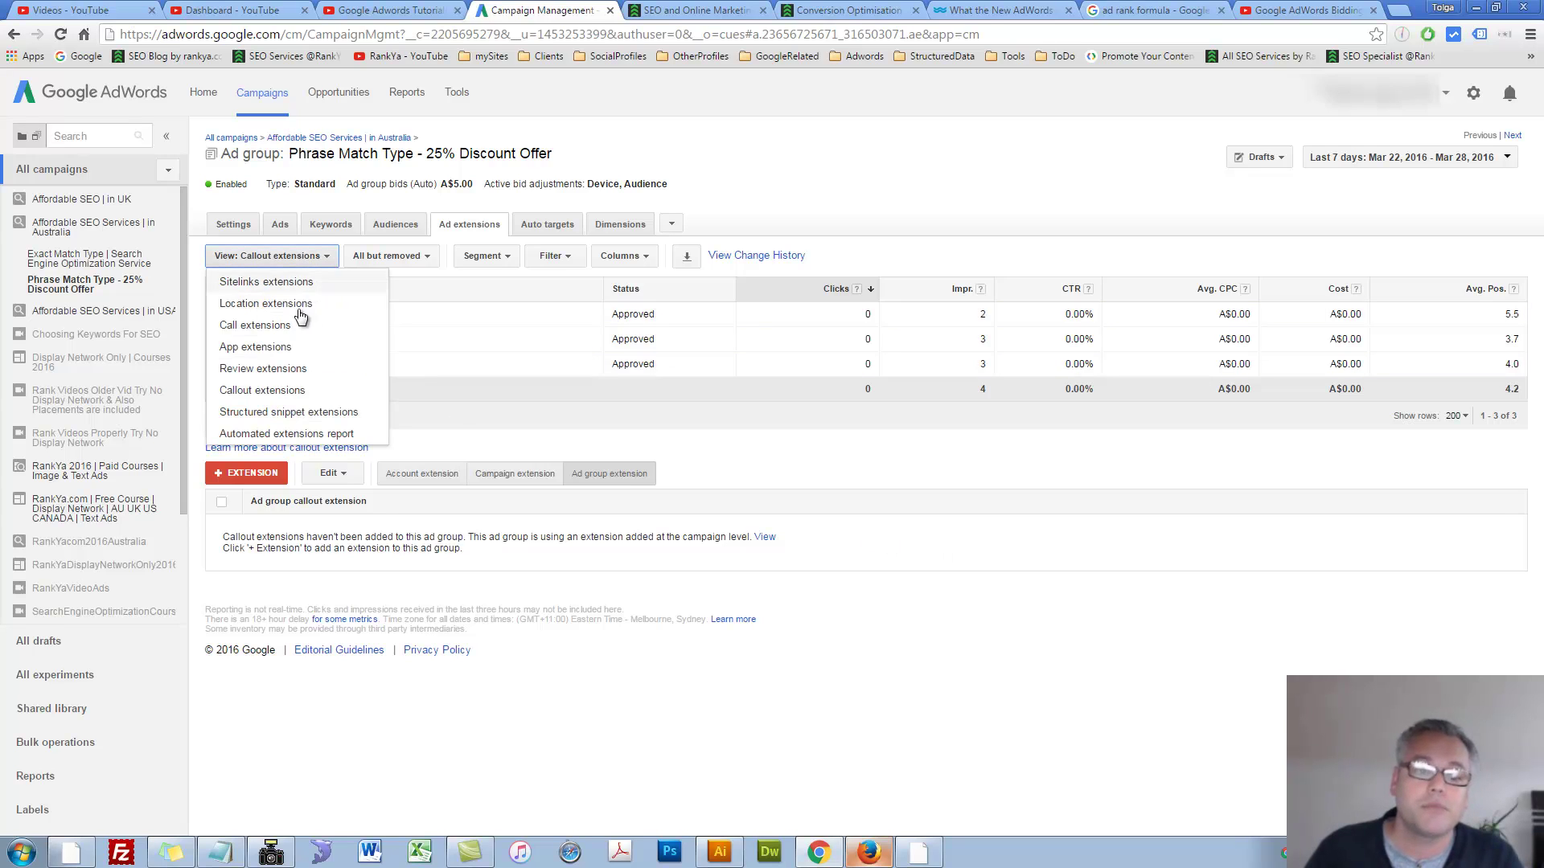
{"action": "left_click", "coordinate": [970, 539]}
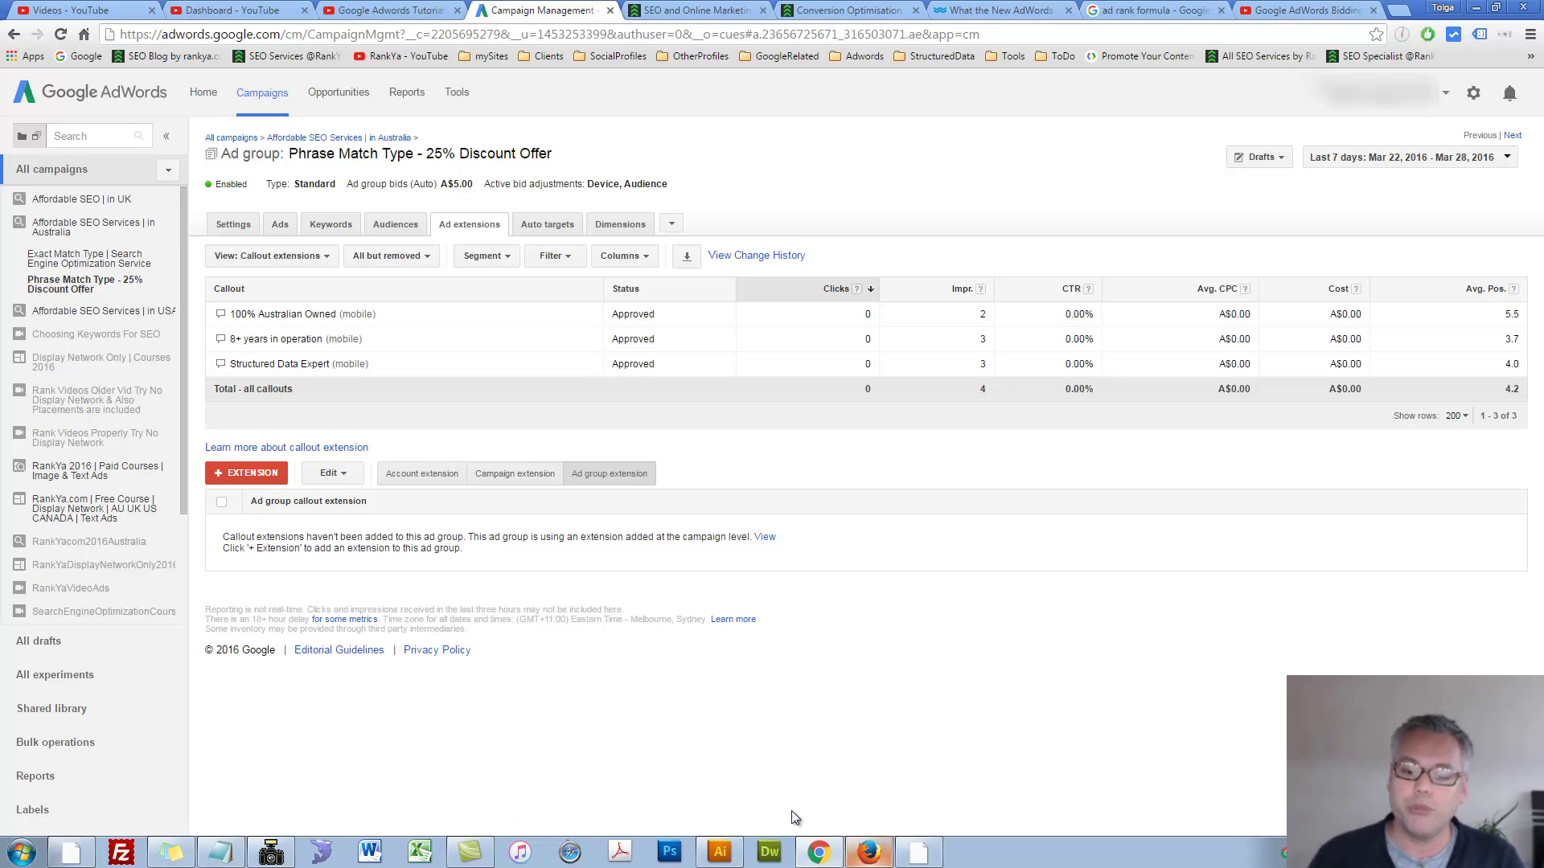
{"action": "left_click", "coordinate": [719, 852]}
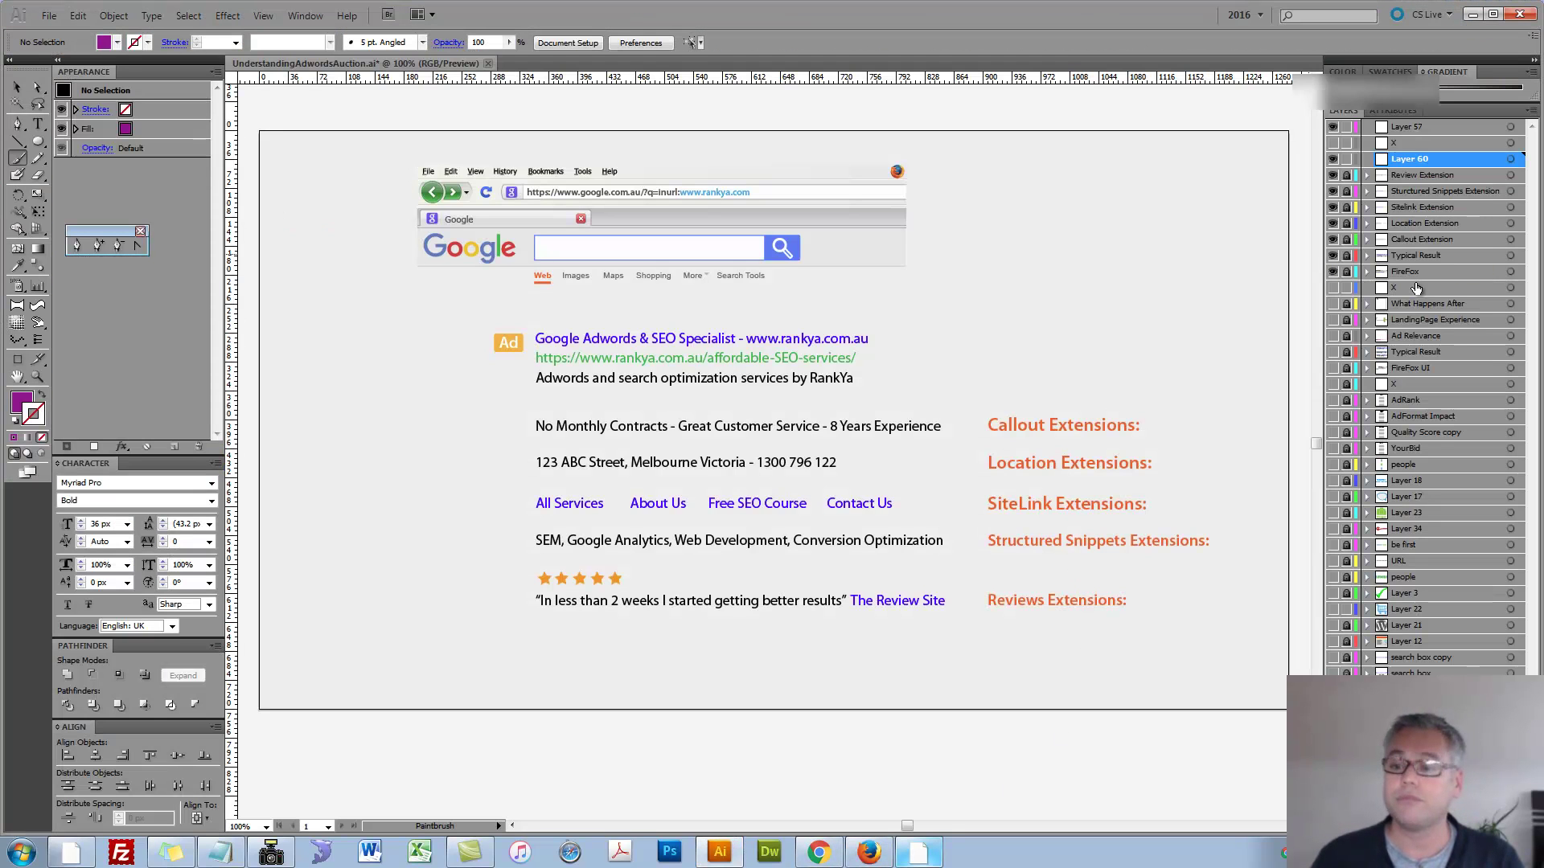
- Hide the FireFox and extension layers and show the Ad Relevance and LandingPage Experience layers
{"action": "left_click", "coordinate": [1334, 273]}
{"action": "left_click_drag", "start_coordinate": [1334, 276], "coordinate": [1335, 179]}
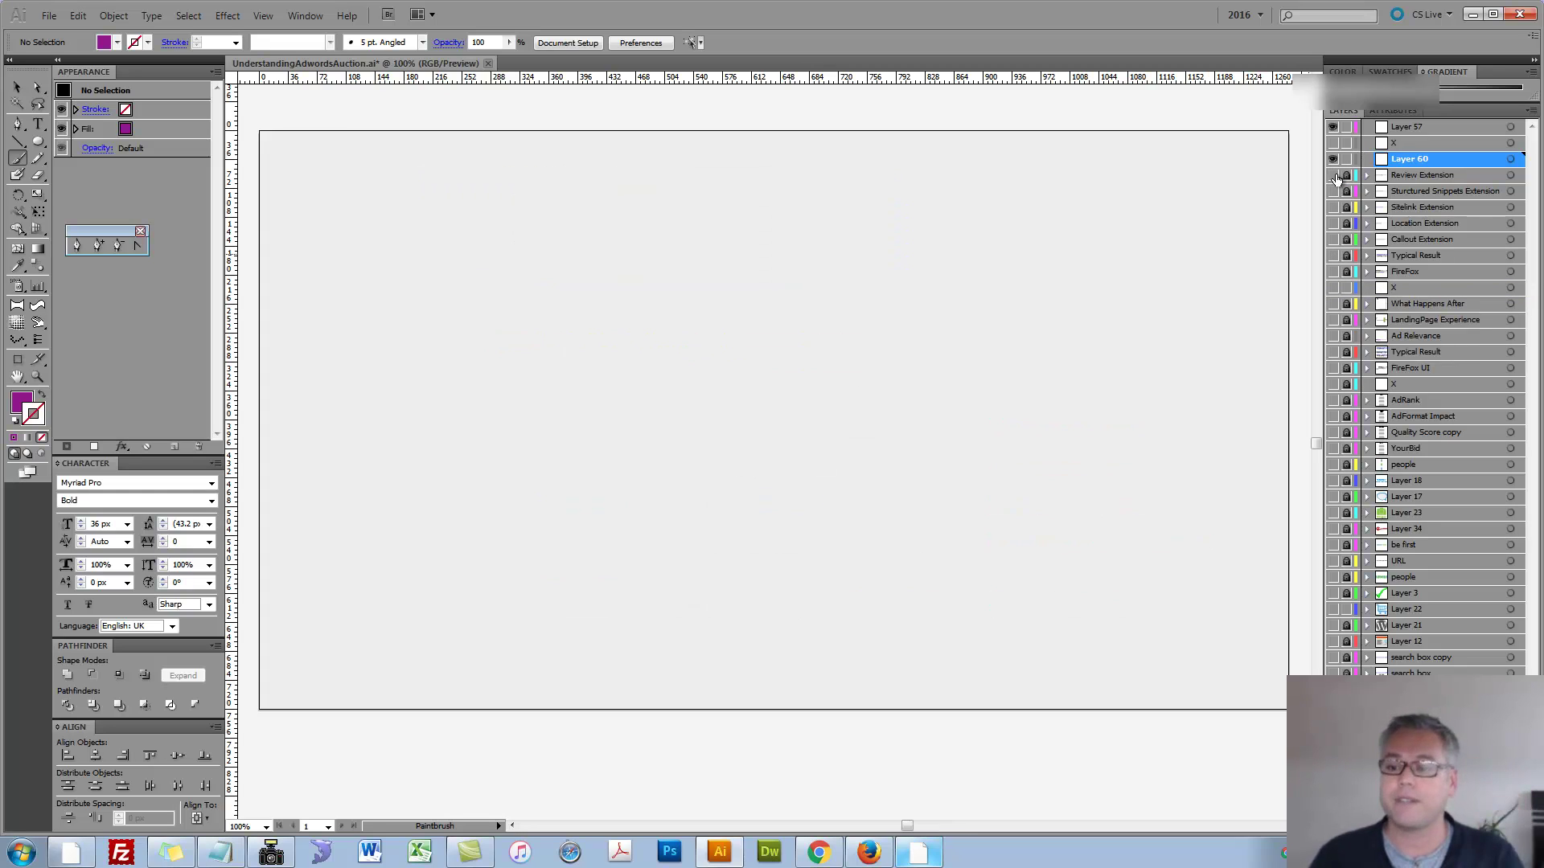
{"action": "left_click_drag", "start_coordinate": [1335, 368], "coordinate": [1334, 303]}
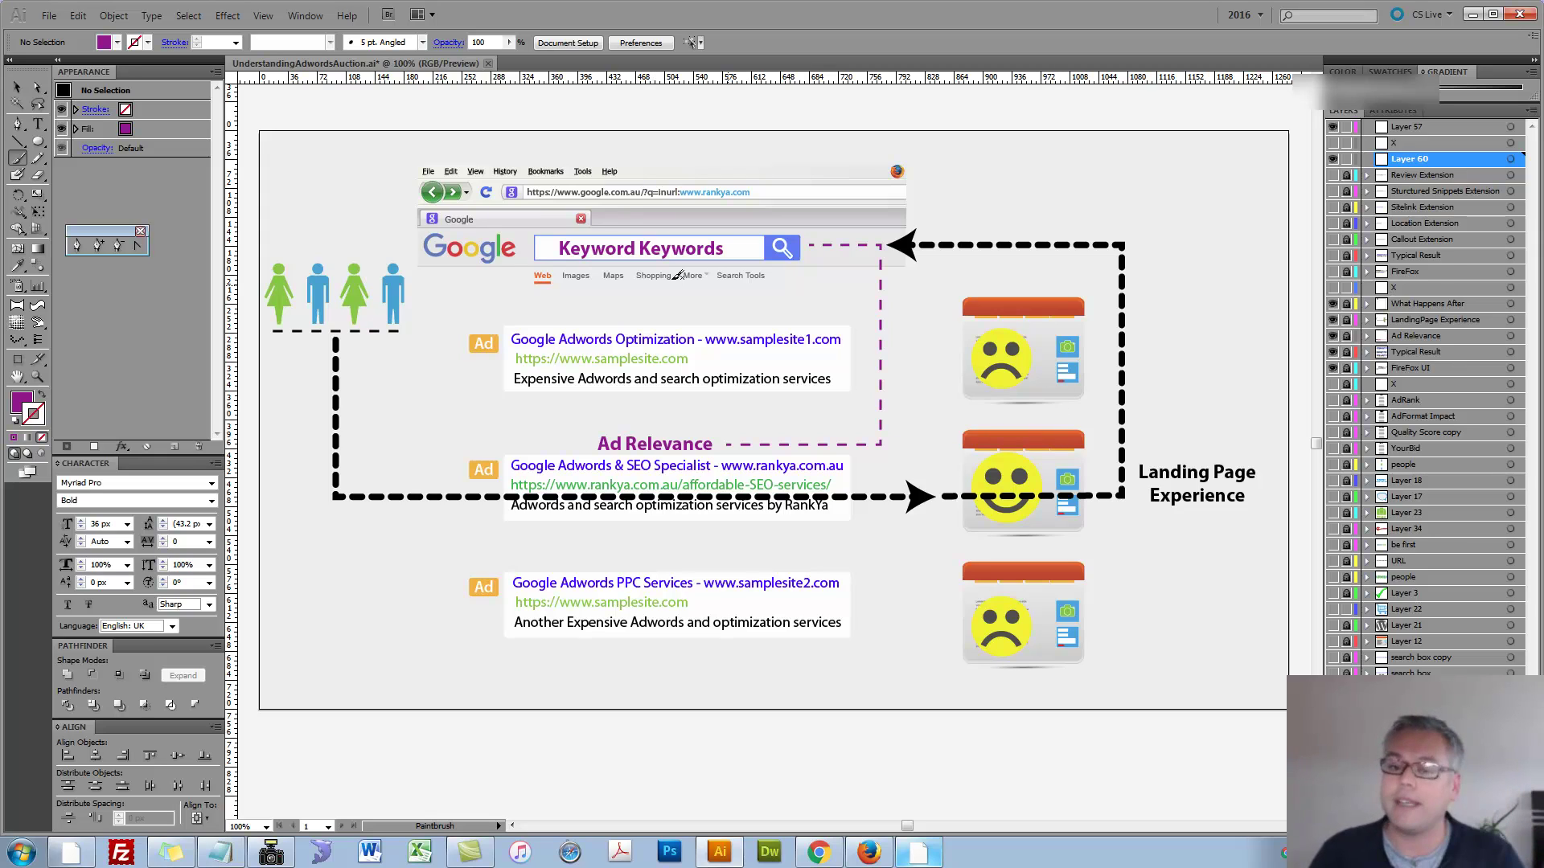
- Sketch annotation strokes around Ad Relevance, the landing-page loop and keywords, then remove them
{"action": "mouse_move", "coordinate": [696, 431]}
{"action": "left_mouse_down"}
{"action": "mouse_move", "coordinate": [611, 537]}
{"action": "mouse_move", "coordinate": [643, 420]}
{"action": "mouse_move", "coordinate": [933, 473]}
{"action": "mouse_move", "coordinate": [932, 498]}
{"action": "mouse_move", "coordinate": [1046, 432]}
{"action": "mouse_move", "coordinate": [940, 483]}
{"action": "left_mouse_up"}
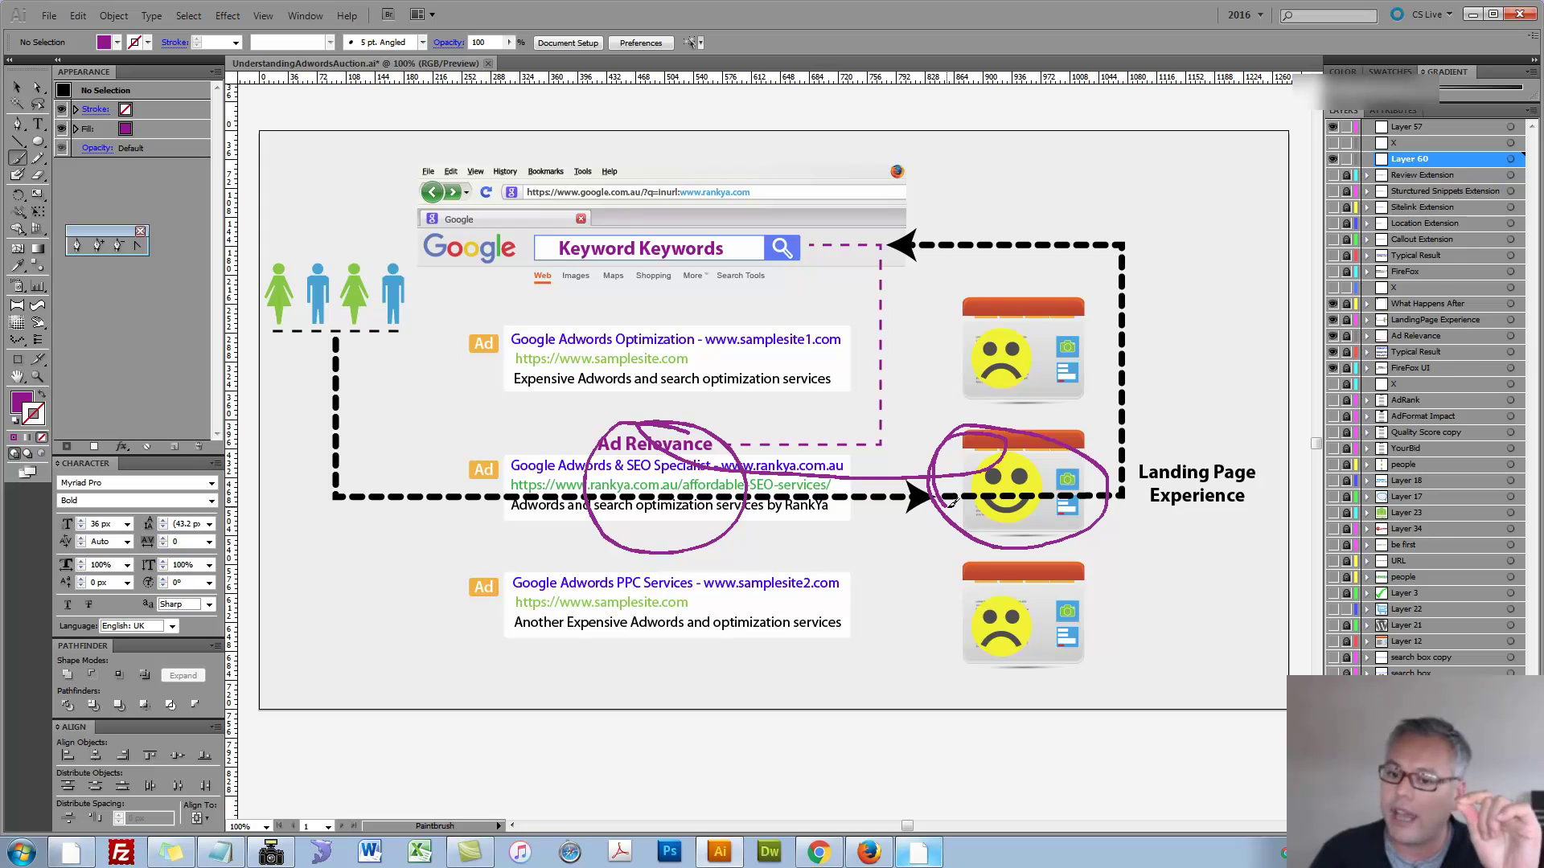
{"action": "mouse_move", "coordinate": [951, 503]}
{"action": "left_mouse_down"}
{"action": "mouse_move", "coordinate": [1163, 525]}
{"action": "mouse_move", "coordinate": [1250, 461]}
{"action": "mouse_move", "coordinate": [1244, 329]}
{"action": "mouse_move", "coordinate": [1178, 229]}
{"action": "mouse_move", "coordinate": [1019, 231]}
{"action": "left_mouse_up"}
{"action": "key", "text": "v"}
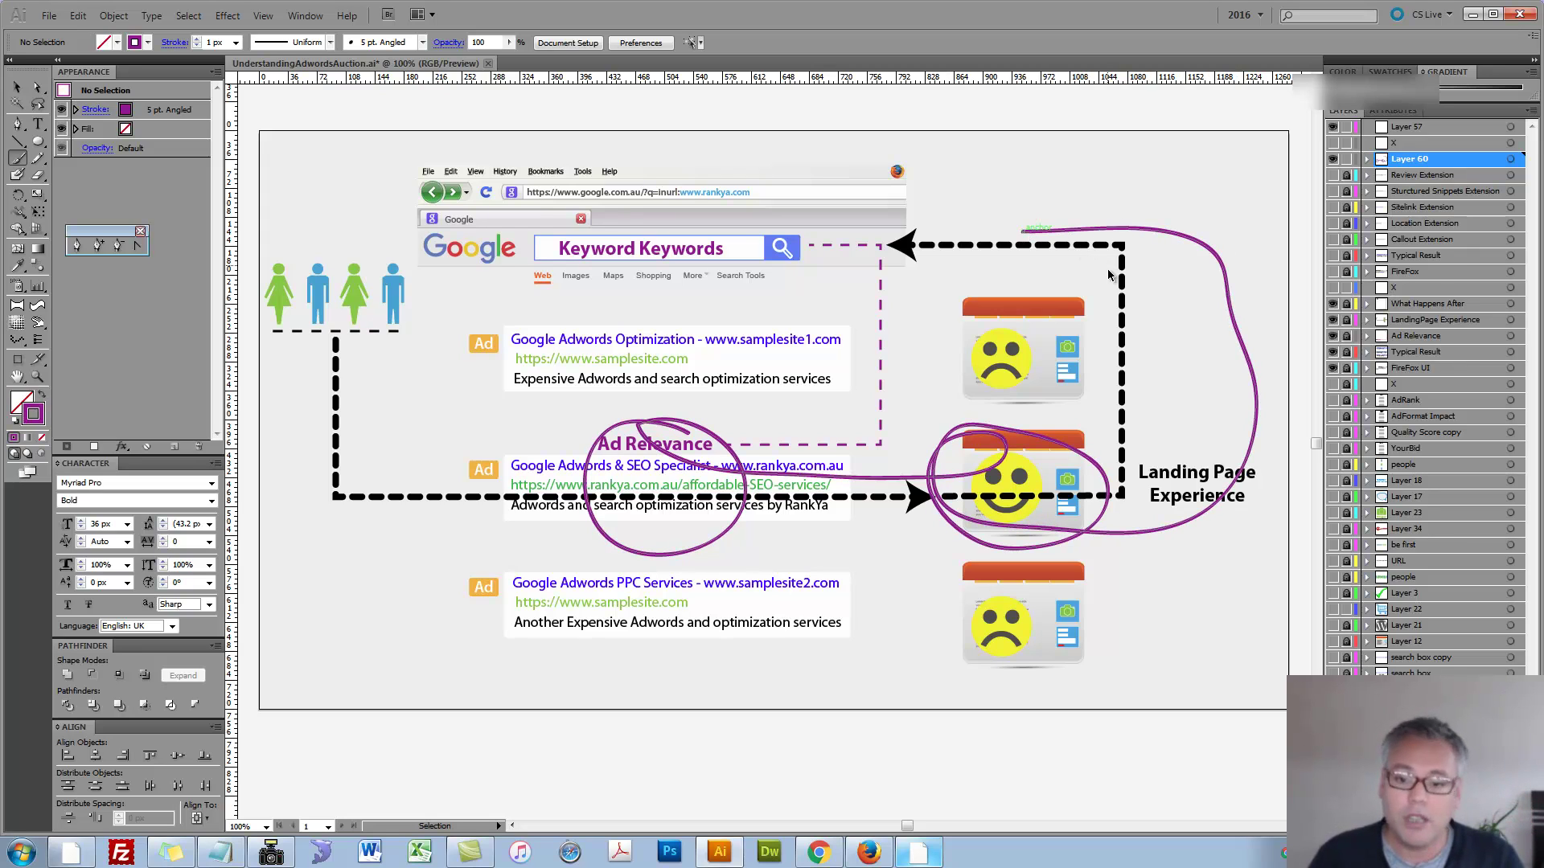
{"action": "key", "text": "ctrl+a"}
{"action": "key", "text": "Delete"}
{"action": "key", "text": "shift+x"}
{"action": "key", "text": "b"}
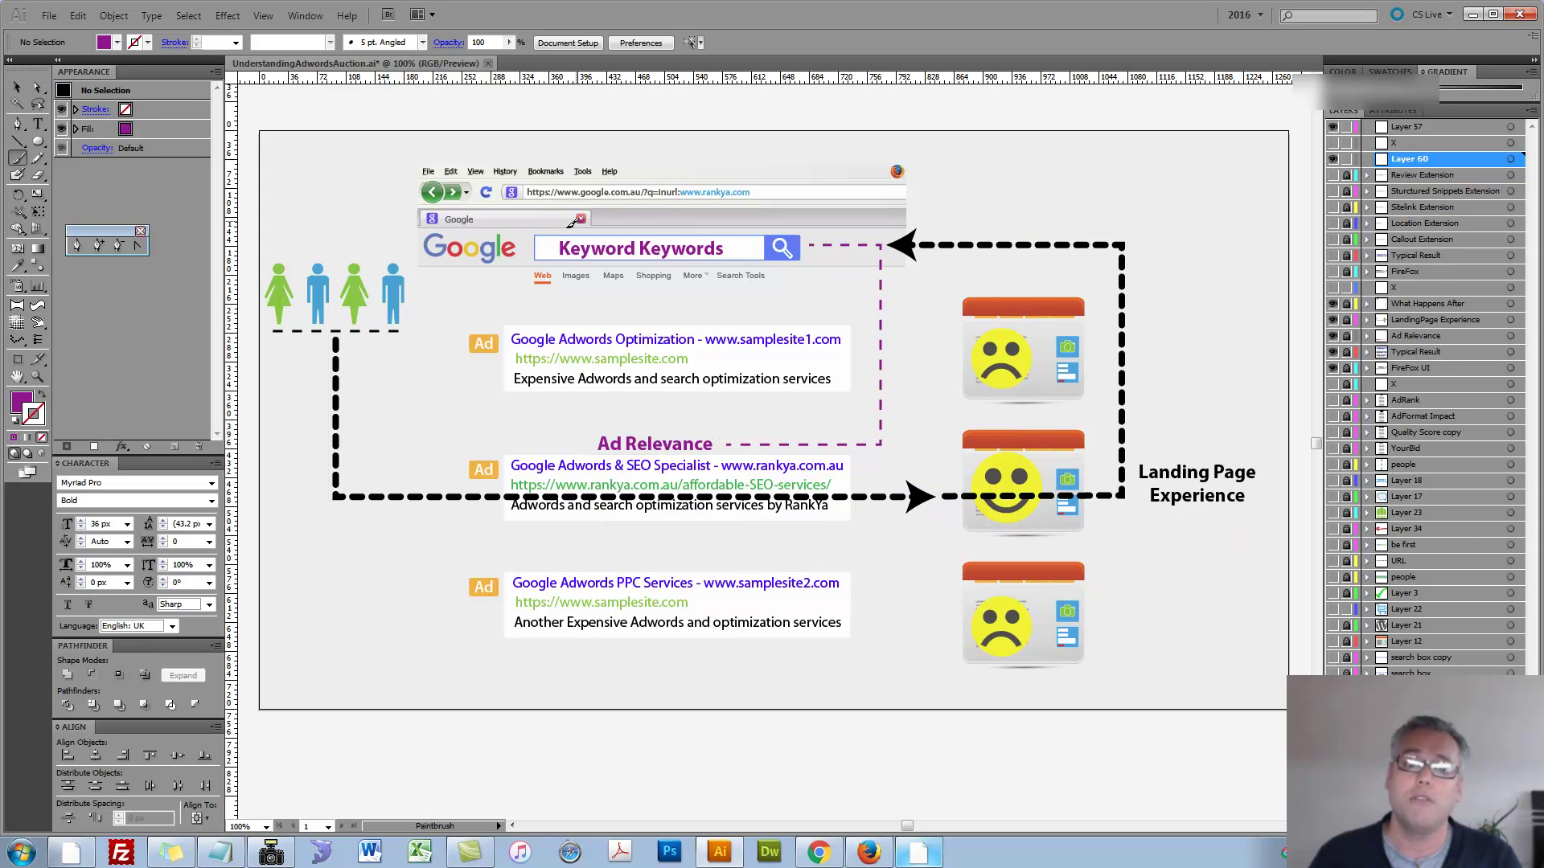
{"action": "mouse_move", "coordinate": [571, 223]}
{"action": "left_mouse_down"}
{"action": "mouse_move", "coordinate": [664, 235]}
{"action": "mouse_move", "coordinate": [518, 242]}
{"action": "mouse_move", "coordinate": [435, 443]}
{"action": "mouse_move", "coordinate": [1037, 469]}
{"action": "mouse_move", "coordinate": [1003, 492]}
{"action": "mouse_move", "coordinate": [1042, 465]}
{"action": "left_mouse_up"}
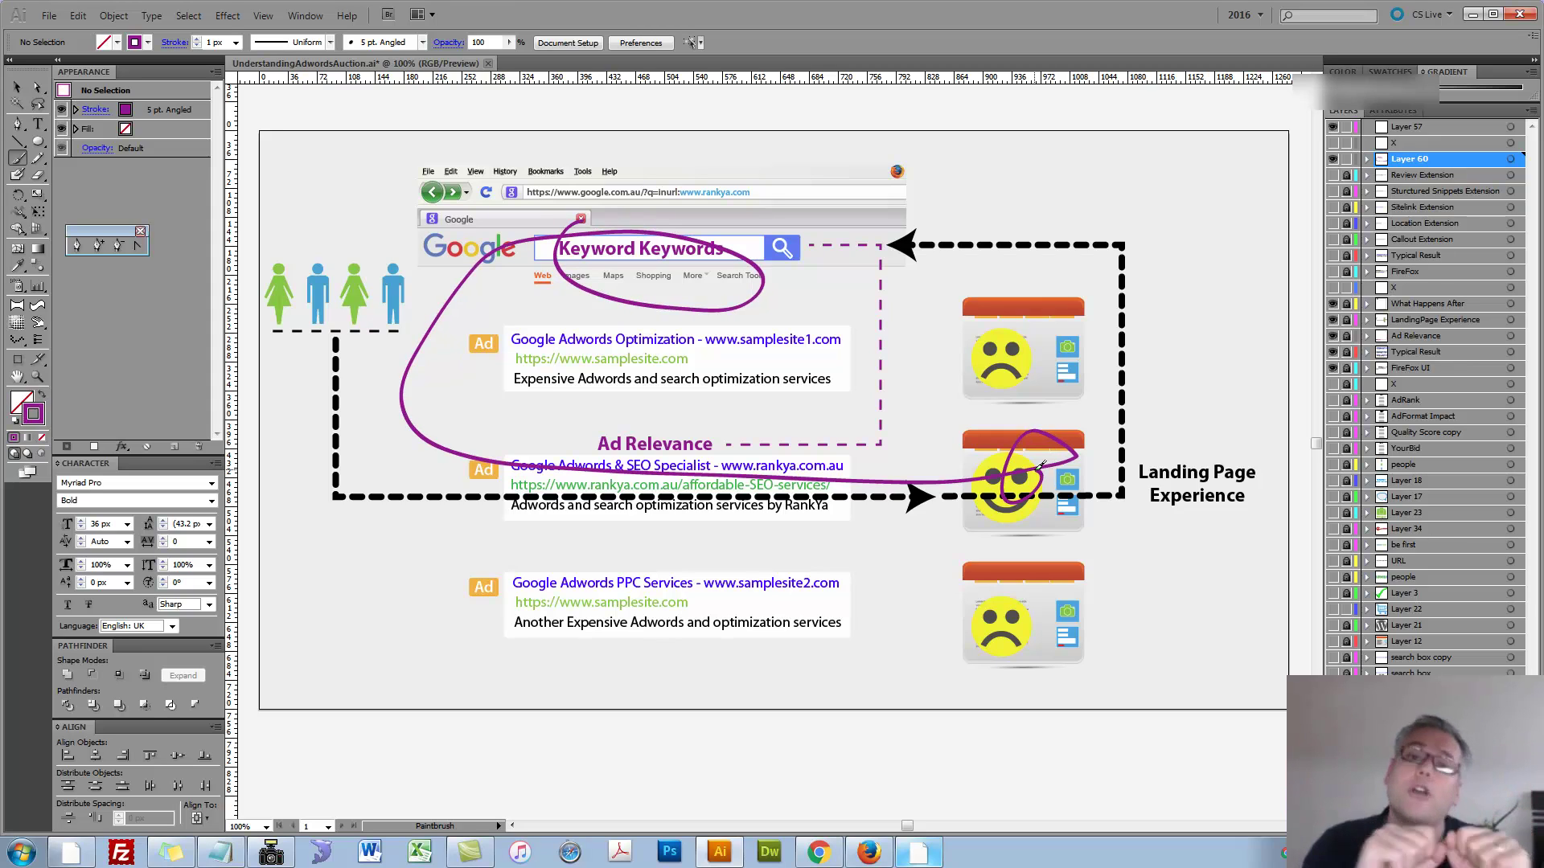
{"action": "key", "text": "ctrl+z"}
{"action": "key", "text": "ctrl+z"}
{"action": "key", "text": "ctrl+z"}
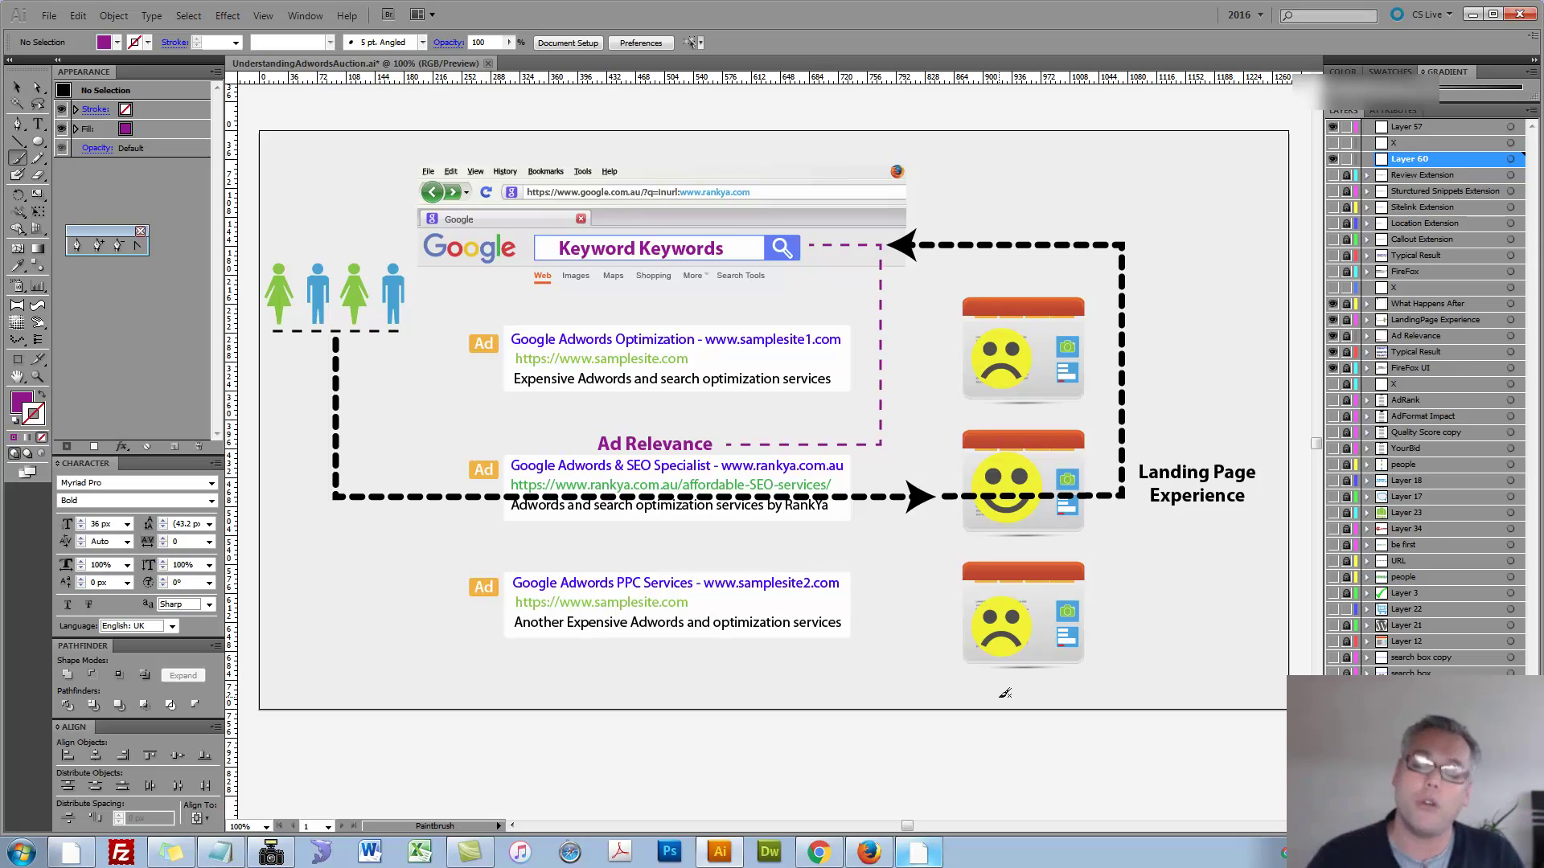
- Switch to Chrome's Conversion Optimisation tab showing the Conversion Optimization Strategy post
{"action": "left_click", "coordinate": [818, 852]}
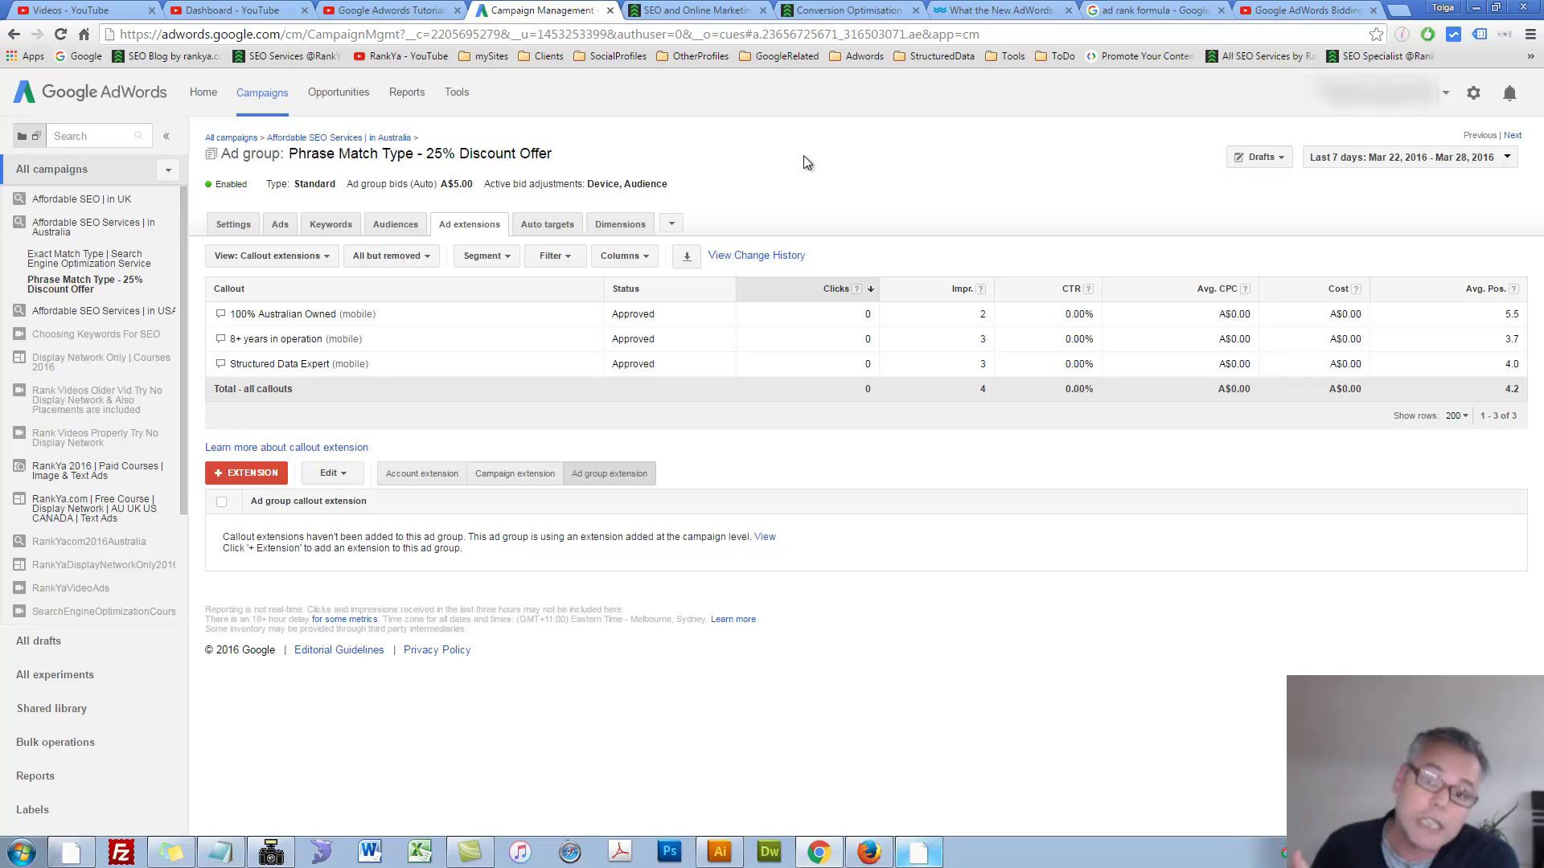
{"action": "left_click", "coordinate": [814, 8]}
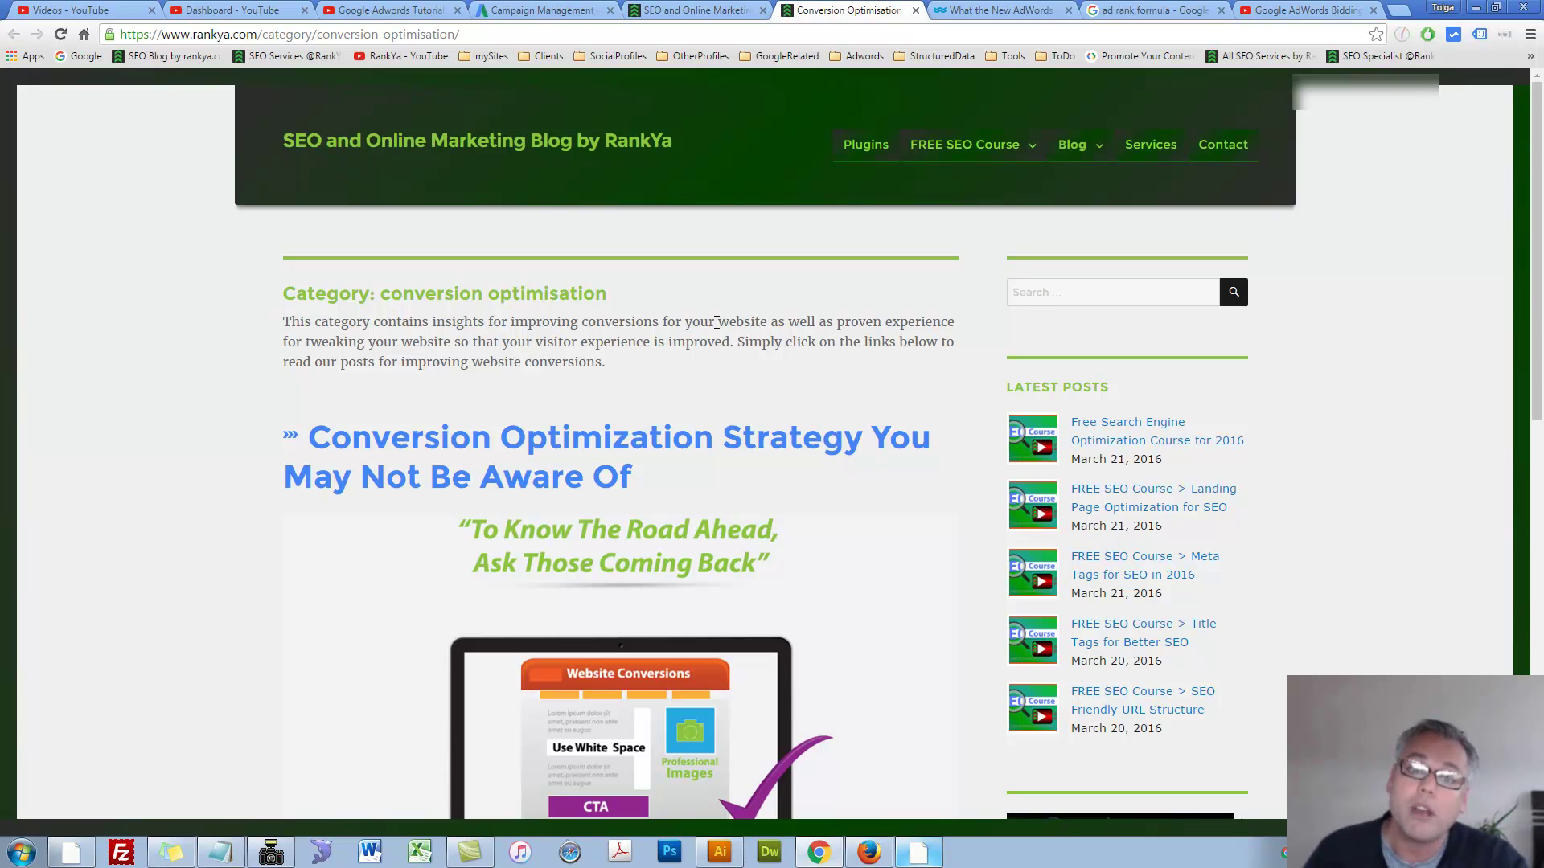
- Move from the Campaign Management tab to the 'Google Adwords Tutorials 2016' YouTube playlist tab
{"action": "left_click", "coordinate": [545, 10]}
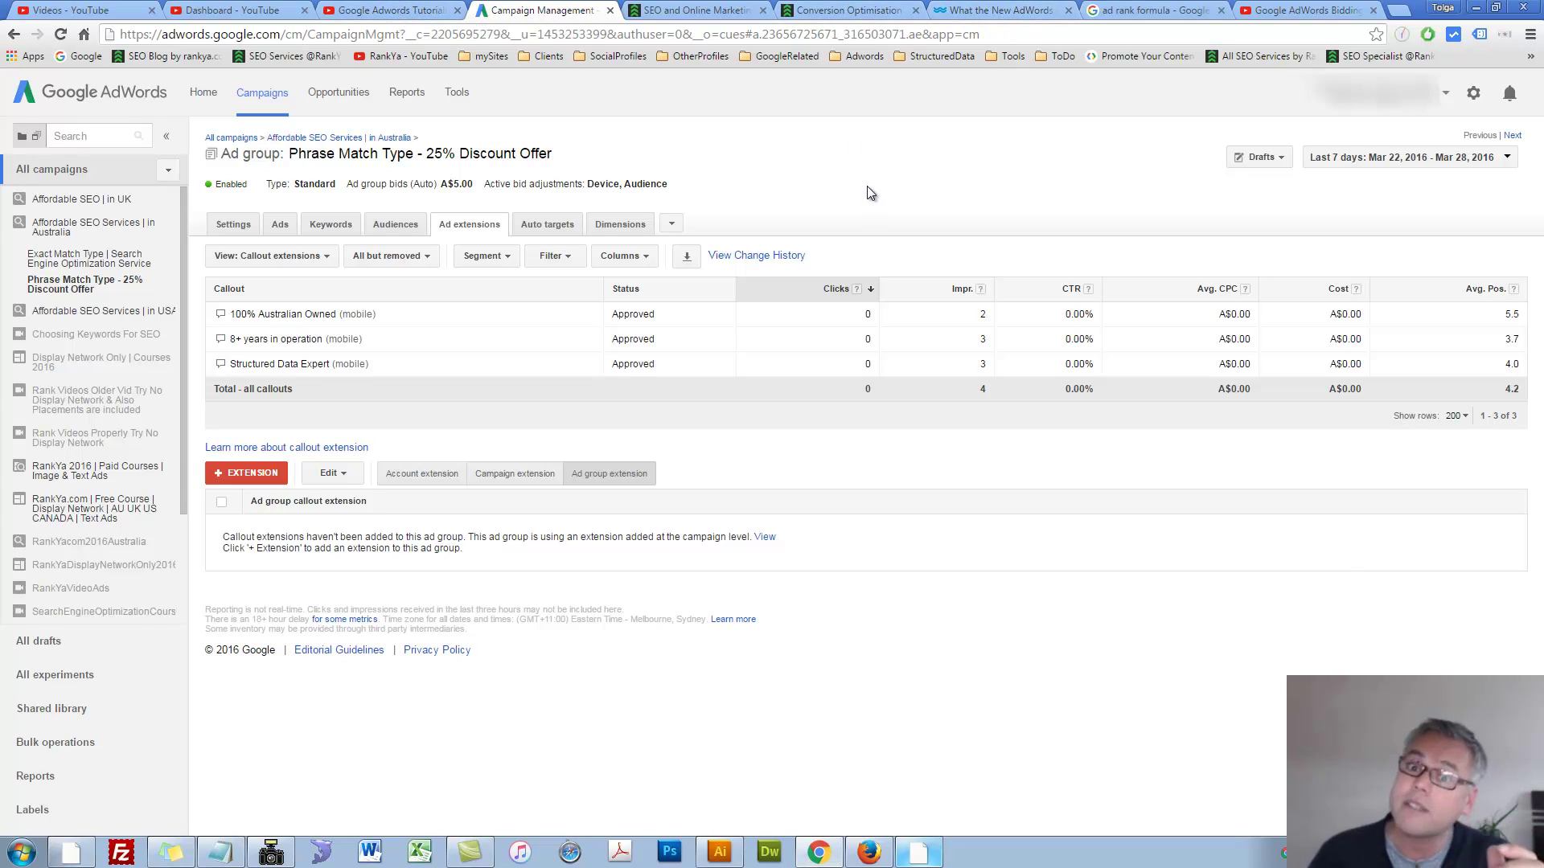
{"action": "key", "text": "ctrl+shift+Tab"}
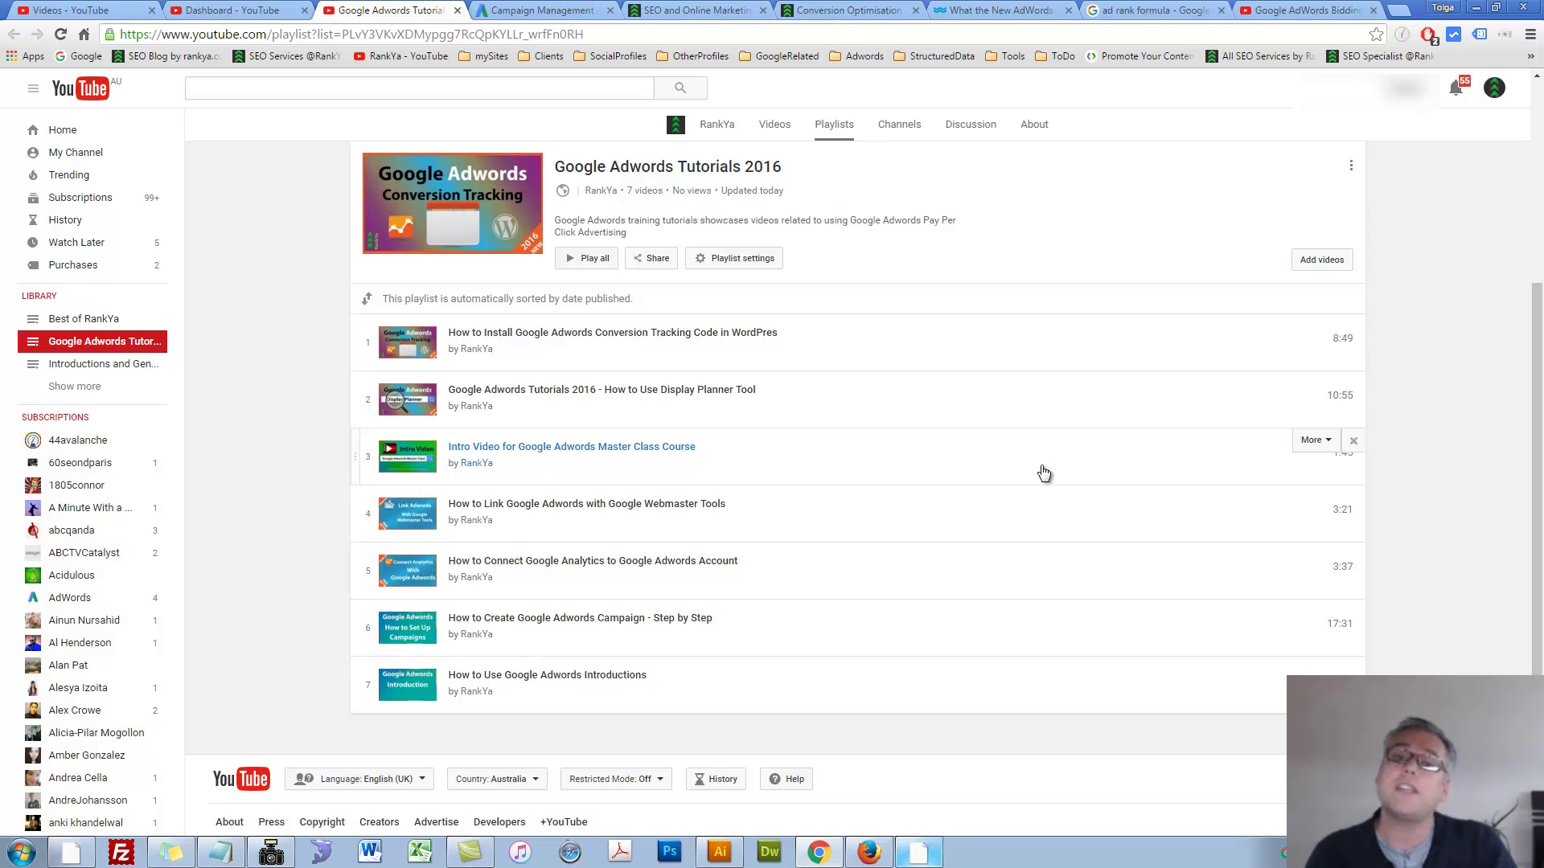